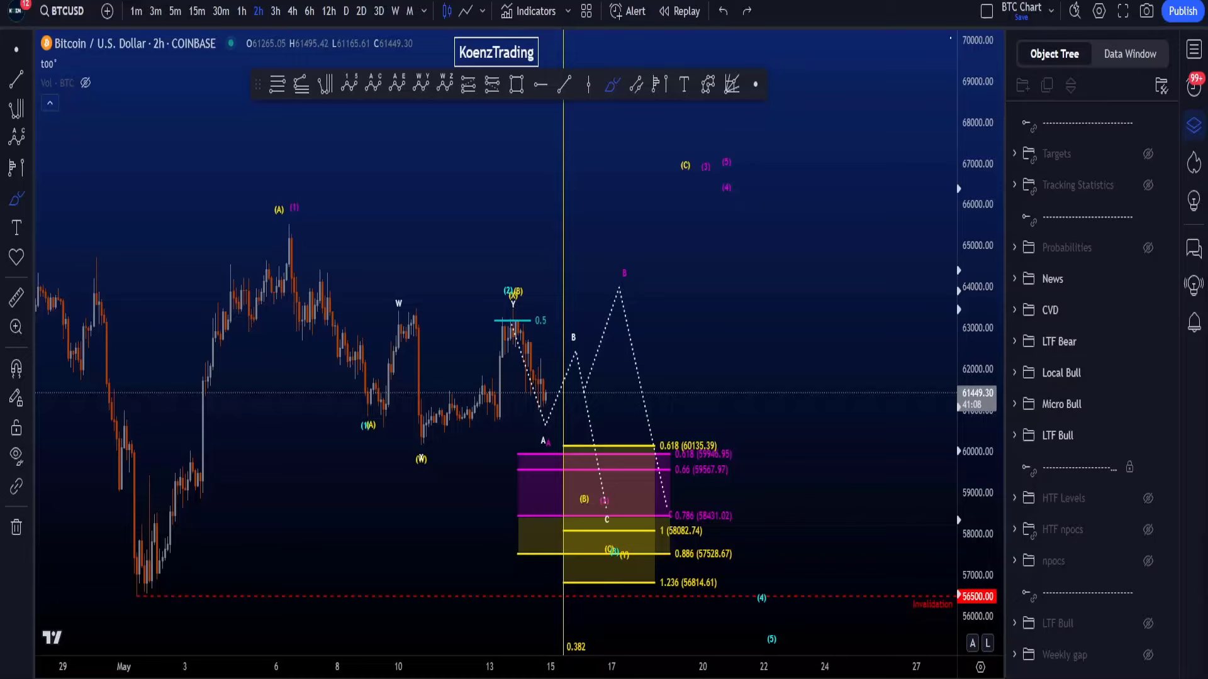
Circle the current price structure with the brush, then undo the circle and the displayed News, CVD, LTF Bear, Local Bull and Micro Bull groups
mouse_move(379, 464)
mouse_down()
mouse_move(632, 564)
mouse_move(319, 107)
mouse_move(353, 453)
mouse_move(698, 419)
mouse_up()
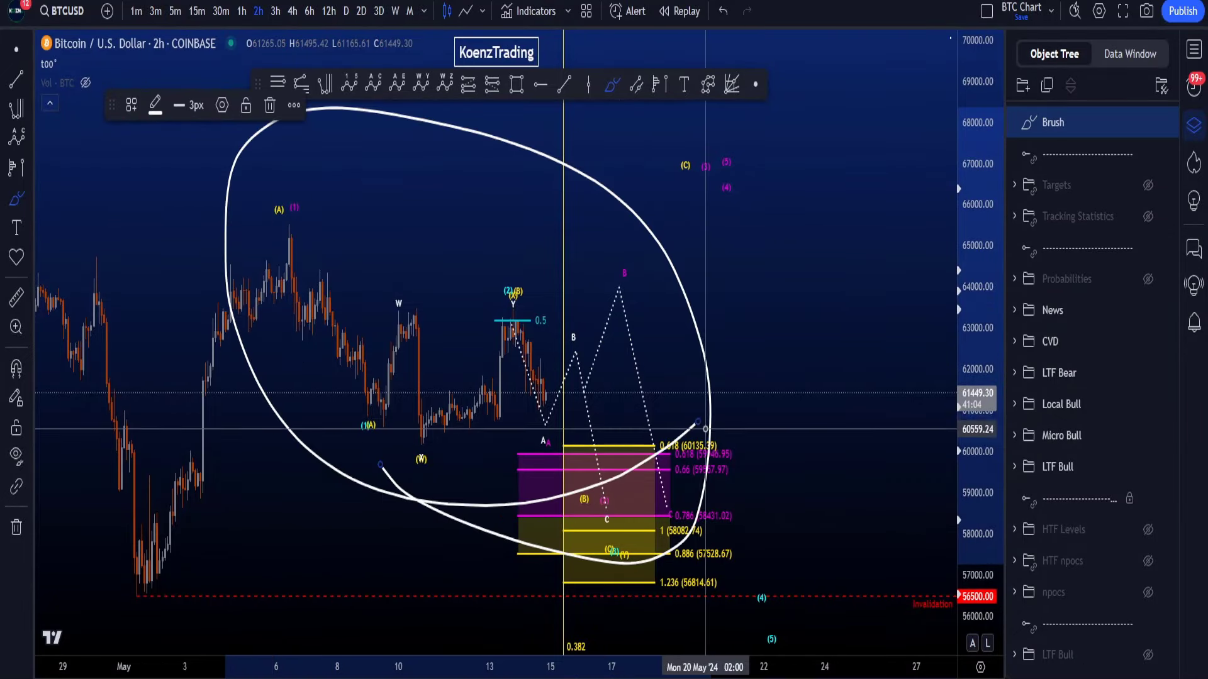
key(ctrl+z)
key(ctrl+z)
key(ctrl+z)
key(ctrl+z)
key(ctrl+z)
key(ctrl+z)
Brush a path from the (A) high into the (B) zone and up to a circled (C)/(3) target, then undo the strokes
mouse_move(312, 229)
mouse_down()
mouse_move(419, 433)
mouse_move(505, 318)
mouse_move(598, 491)
mouse_move(572, 493)
mouse_move(607, 480)
mouse_move(657, 393)
mouse_move(667, 336)
mouse_up()
mouse_move(631, 370)
mouse_down()
mouse_move(640, 350)
mouse_move(684, 372)
mouse_up()
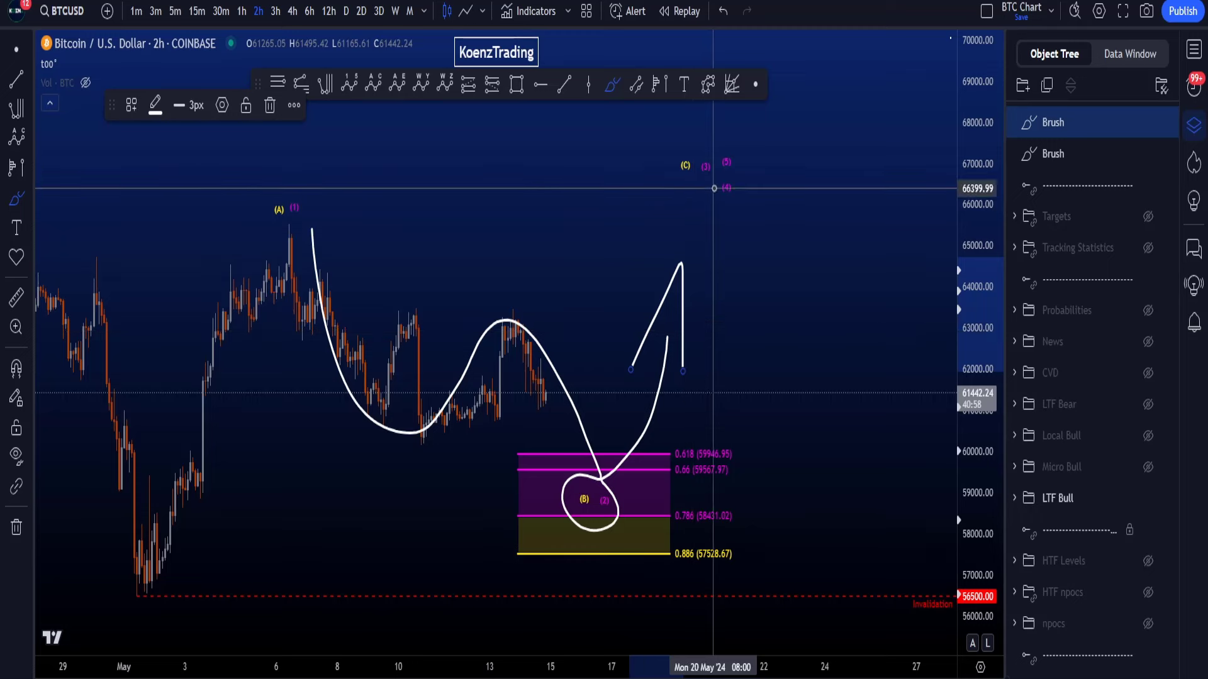
drag(711, 187, 677, 185)
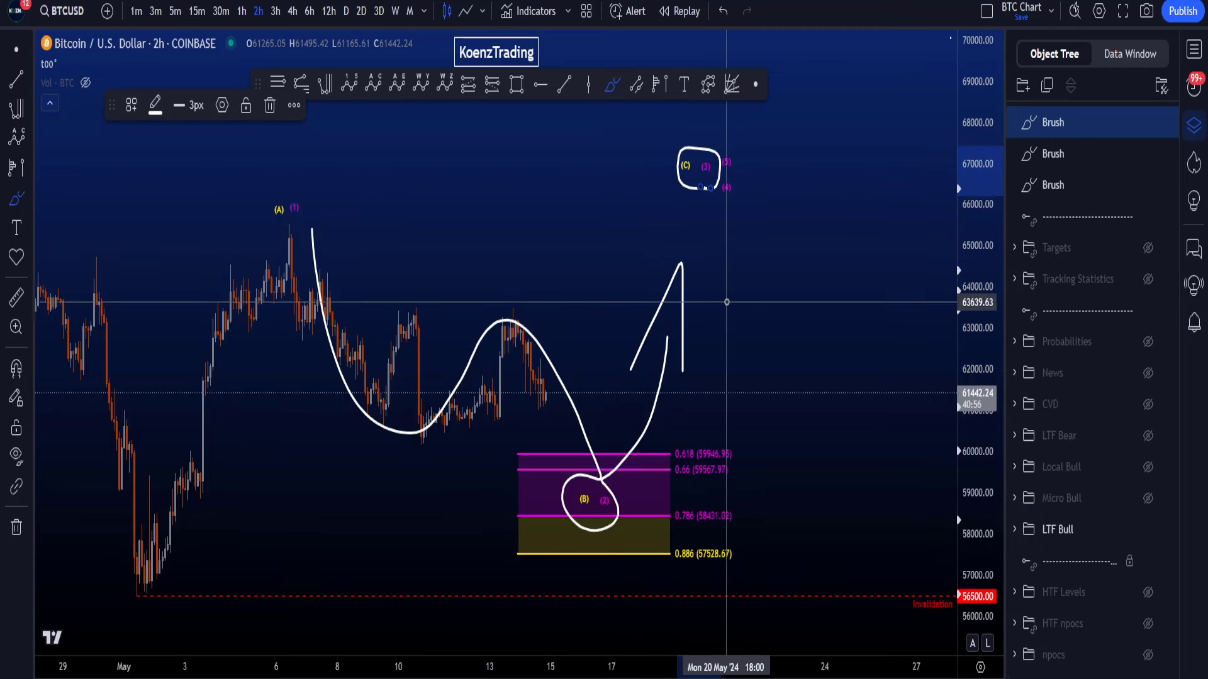
key(ctrl+z)
key(ctrl+z)
key(ctrl+z)
Box the 0.618–0.786 retracement zone and trace the rise from the May low to (A) with the brush, then undo both strokes
mouse_move(503, 437)
mouse_down()
mouse_move(709, 434)
mouse_move(763, 505)
mouse_up()
drag(660, 535, 508, 436)
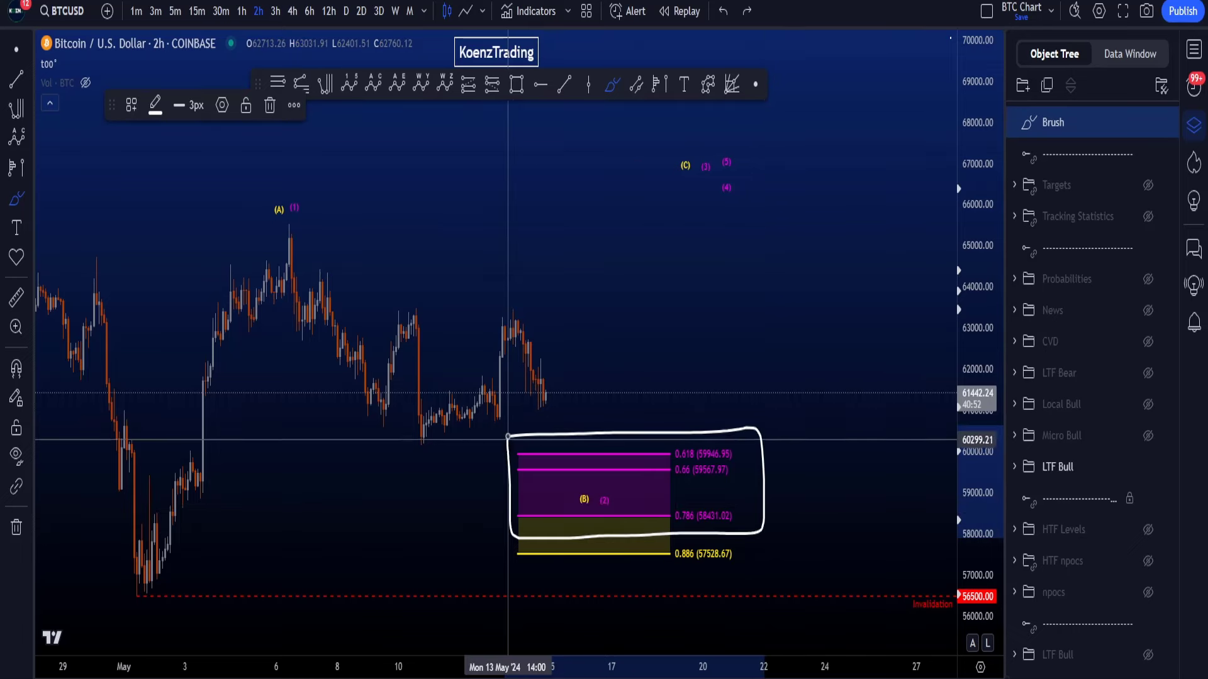
mouse_move(193, 576)
mouse_down()
mouse_move(132, 601)
mouse_move(249, 365)
mouse_move(261, 207)
mouse_move(323, 203)
mouse_up()
key(ctrl+z)
key(ctrl+z)
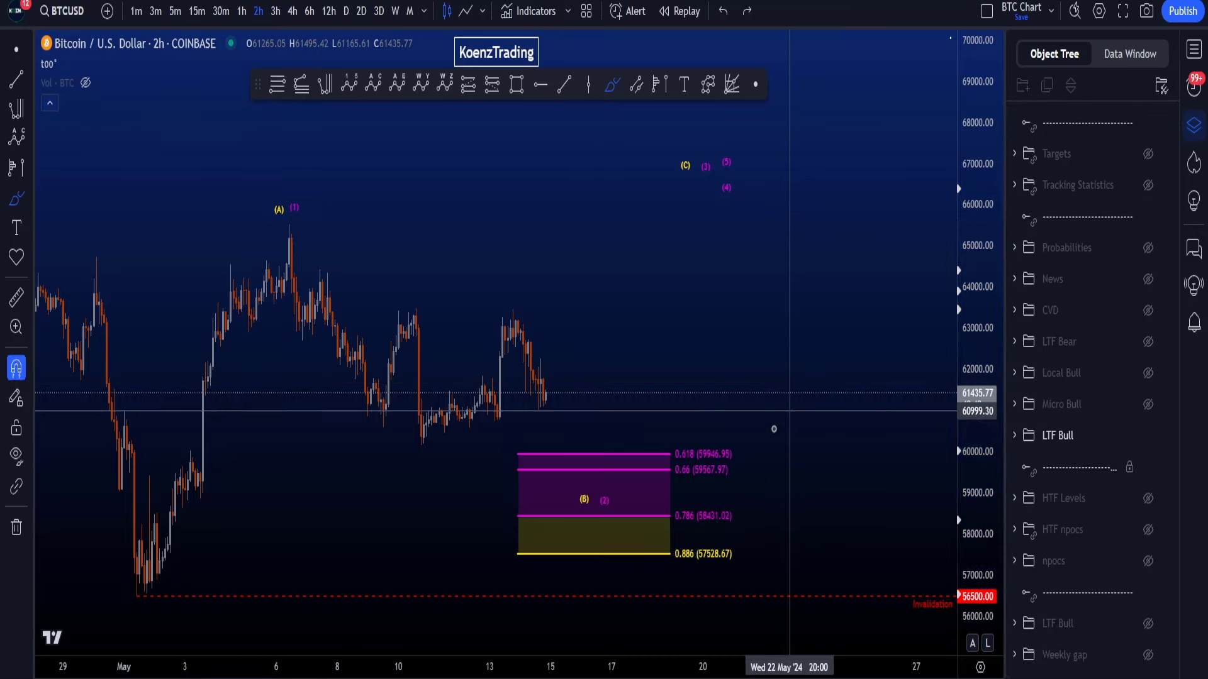
Circle the 0.618 and 0.66 level labels and mark the 0.786 label with the brush, undoing each mark
mouse_move(755, 441)
mouse_down()
mouse_move(680, 486)
mouse_move(748, 434)
mouse_up()
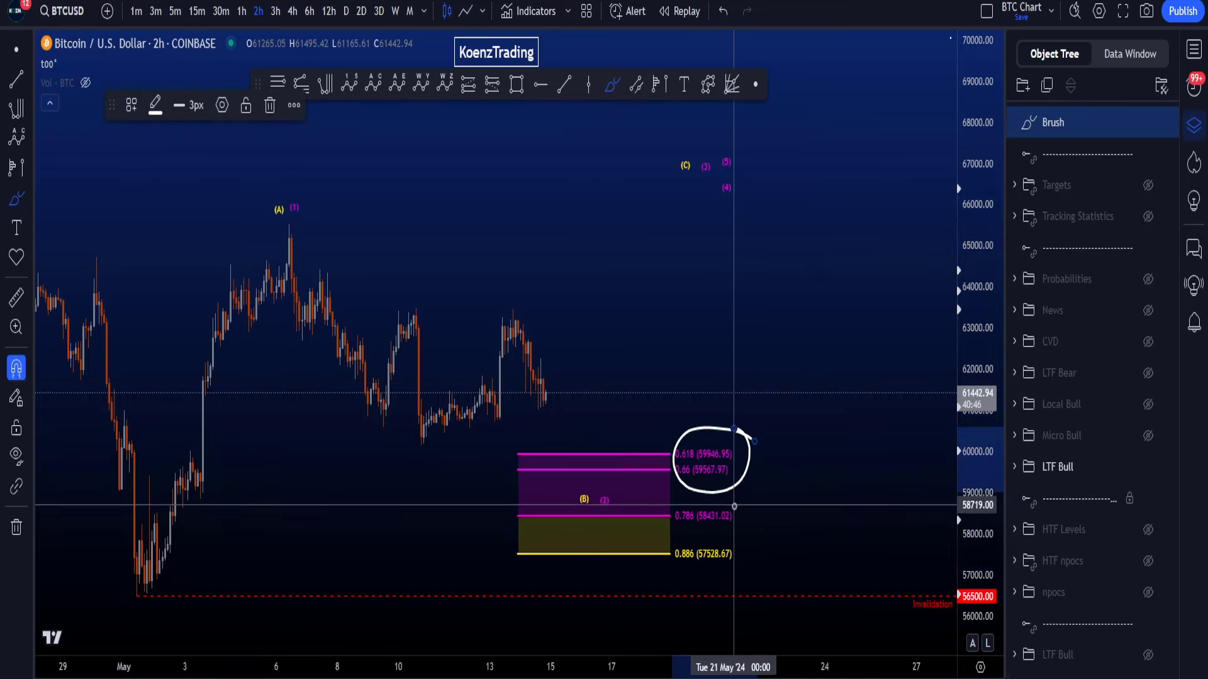
key(ctrl+z)
mouse_move(736, 502)
mouse_down()
mouse_move(673, 500)
mouse_move(755, 510)
mouse_up()
key(ctrl+z)
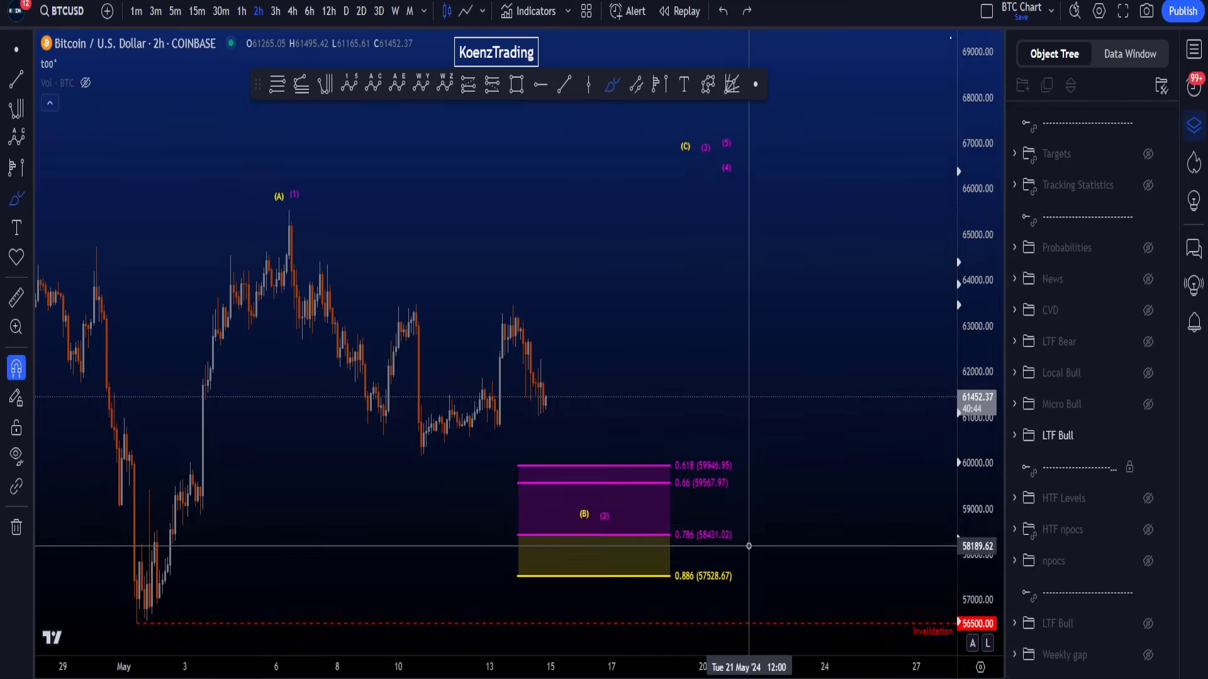
Circle the (B) label, then link a circle around the 0.886 level label to (2), undoing the brush marks
mouse_move(596, 501)
mouse_down()
mouse_move(560, 502)
mouse_move(597, 532)
mouse_up()
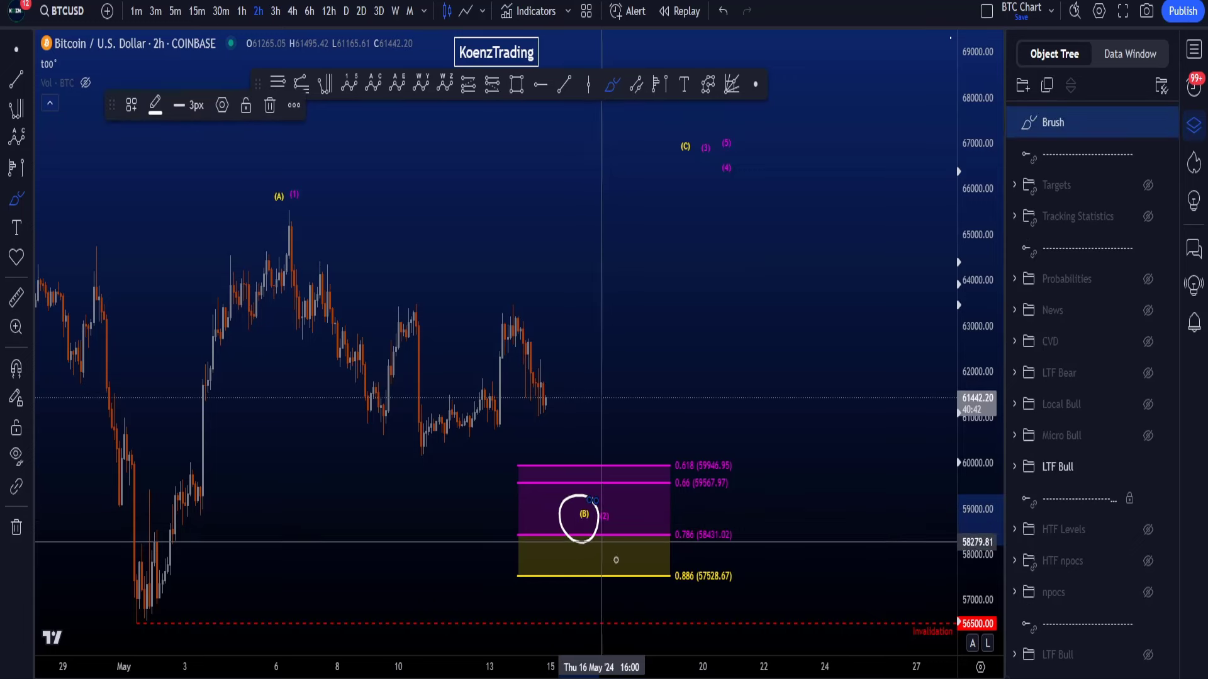
key(ctrl+z)
mouse_move(702, 548)
mouse_down()
mouse_move(658, 575)
mouse_move(733, 580)
mouse_move(731, 560)
mouse_move(685, 603)
mouse_move(634, 503)
mouse_up()
key(ctrl+z)
key(ctrl+z)
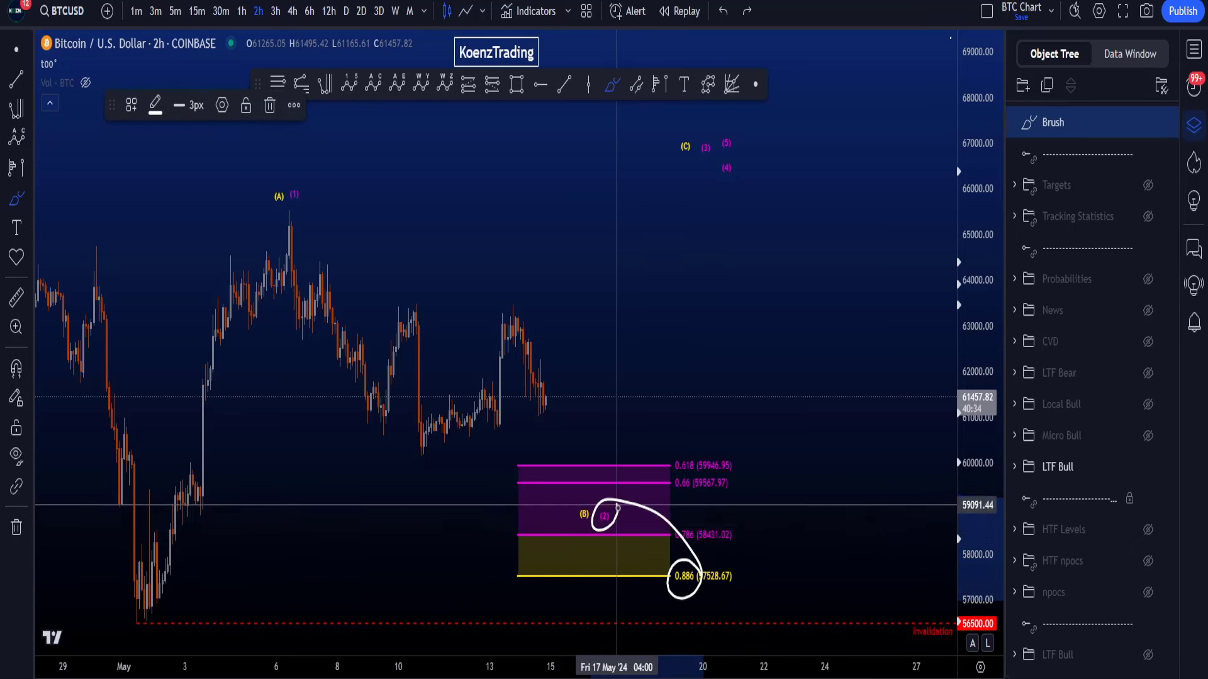
key(ctrl+z)
Sketch a drop from (B) to the 0.886 level with an upward move, circle the (C)/(3) target, and remove the strokes
drag(546, 518, 587, 524)
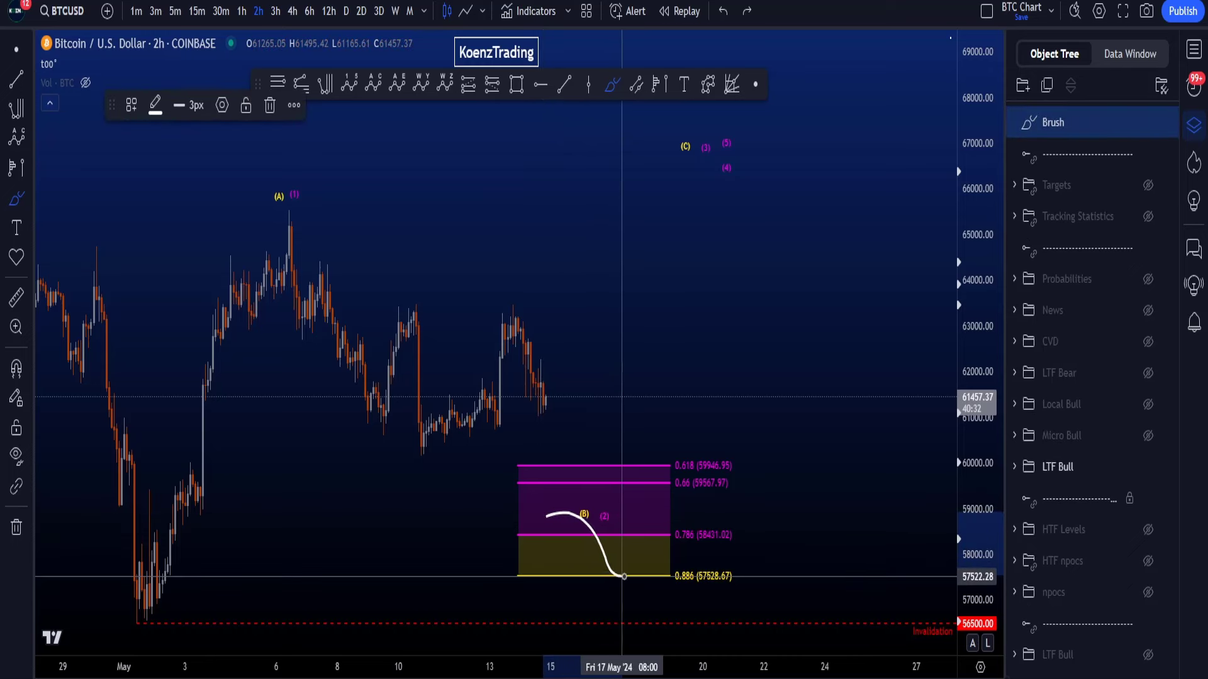
drag(638, 566, 675, 444)
mouse_move(679, 386)
mouse_down()
mouse_move(712, 324)
mouse_move(711, 429)
mouse_up()
key(ctrl+z)
key(ctrl+z)
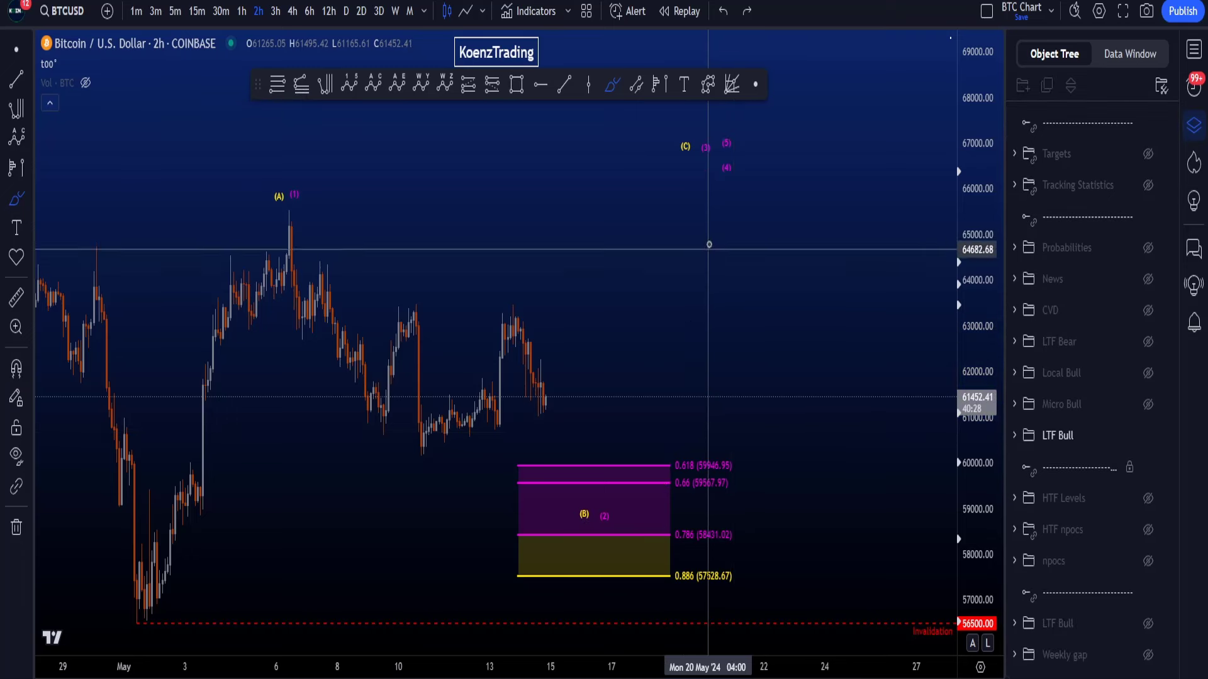
drag(712, 173, 666, 171)
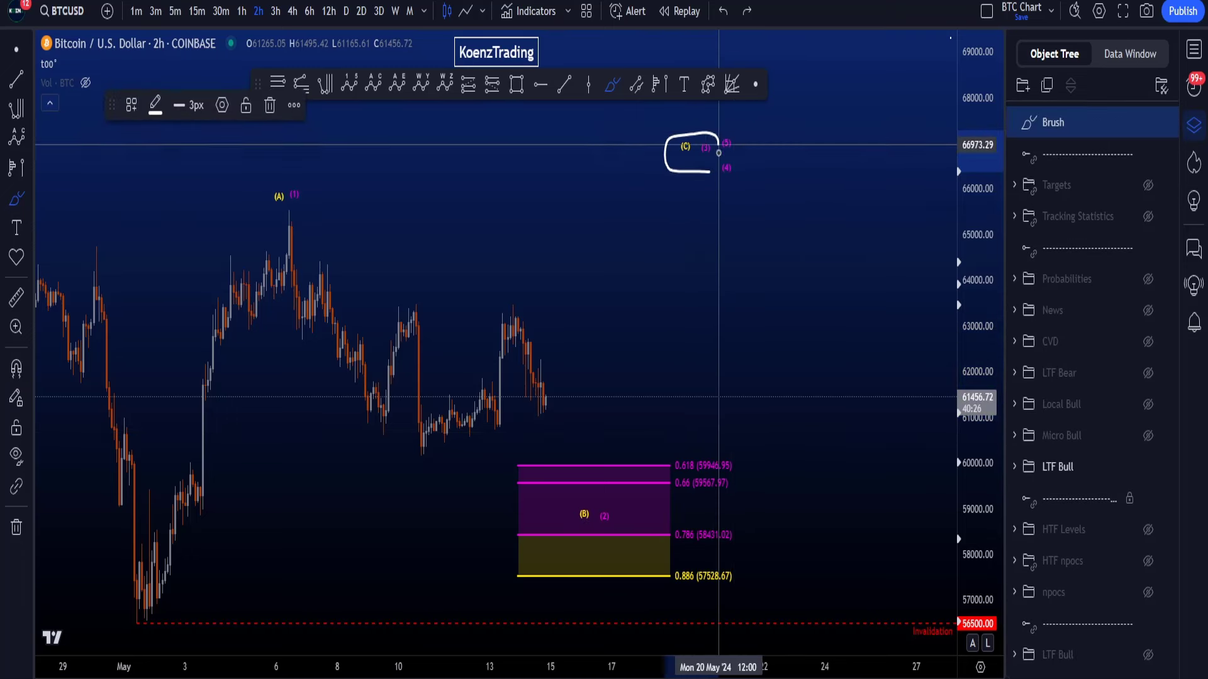
key(Delete)
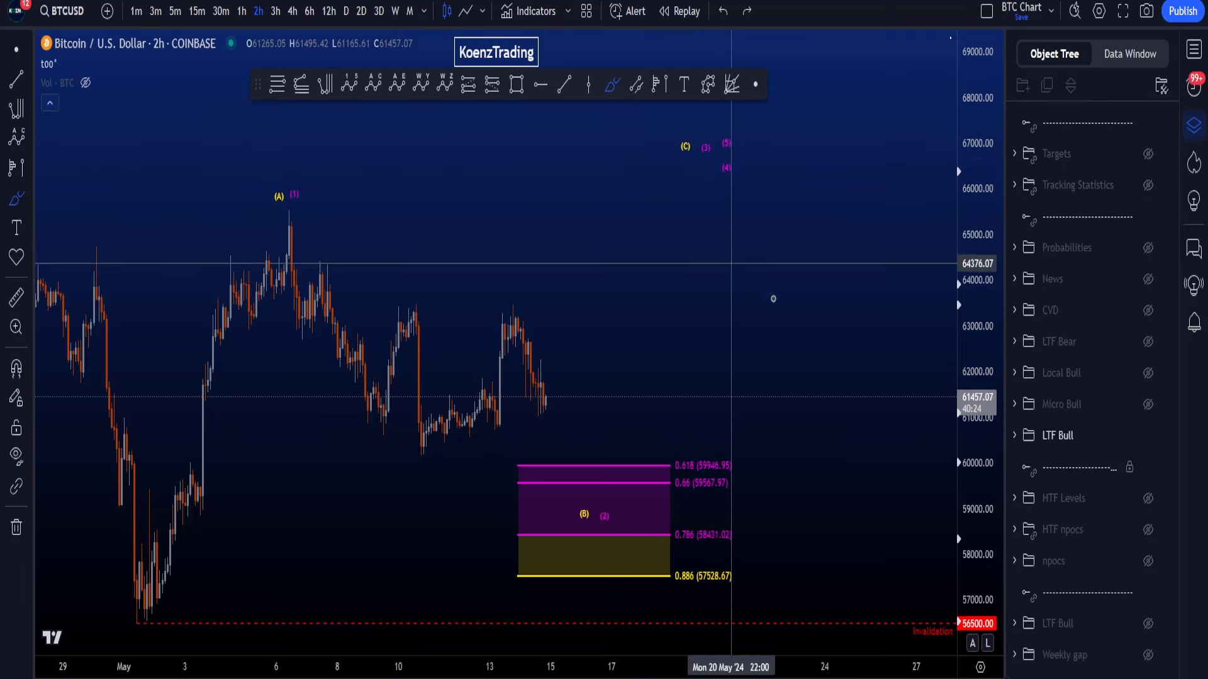
Brush a projected path from the May low through (A) and (B), above (C), and back down, then undo it
scroll(854, 423, down, 3)
mouse_move(358, 487)
mouse_down()
mouse_move(491, 318)
mouse_move(676, 428)
mouse_move(815, 129)
mouse_up()
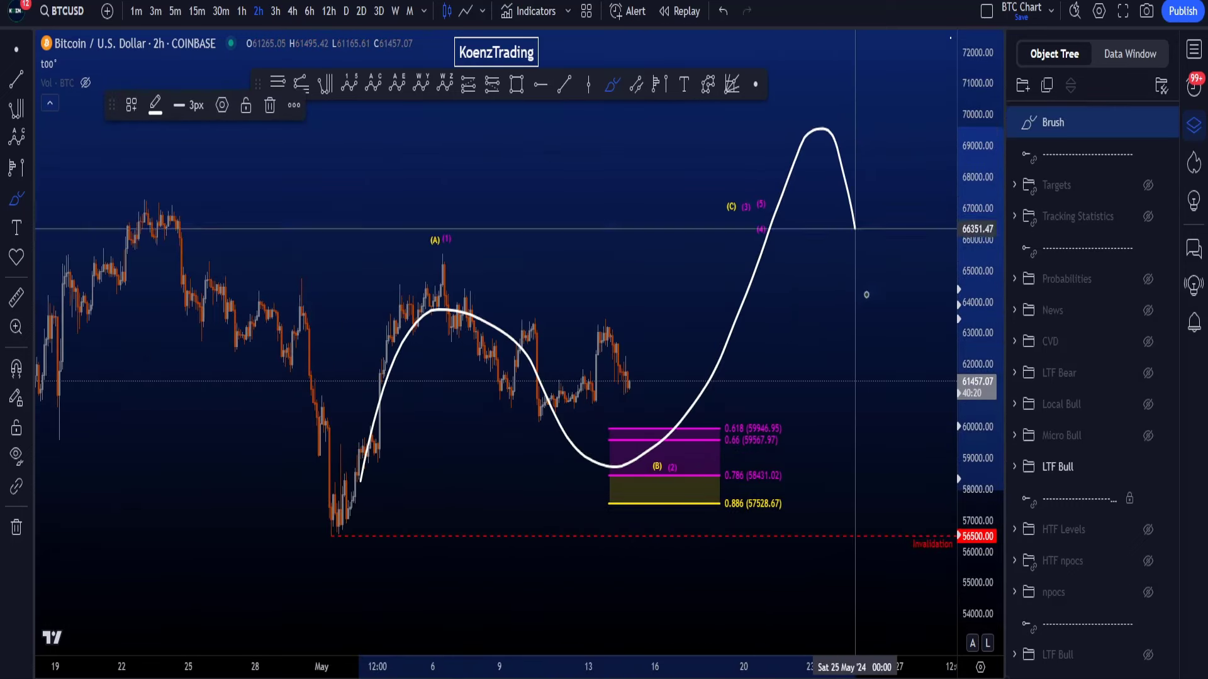
drag(855, 229, 923, 640)
key(ctrl+z)
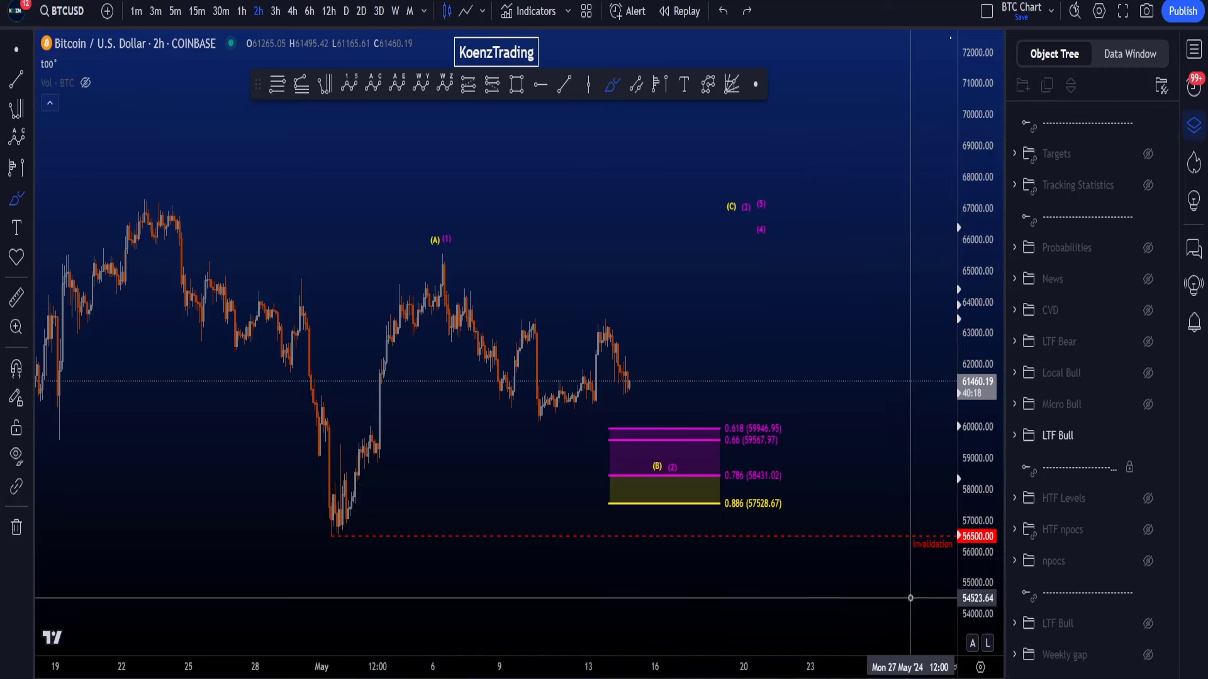
Circle the early-May low at the start of the invalidation line with the brush, then undo the circle
drag(974, 575, 974, 534)
scroll(755, 612, up, 1)
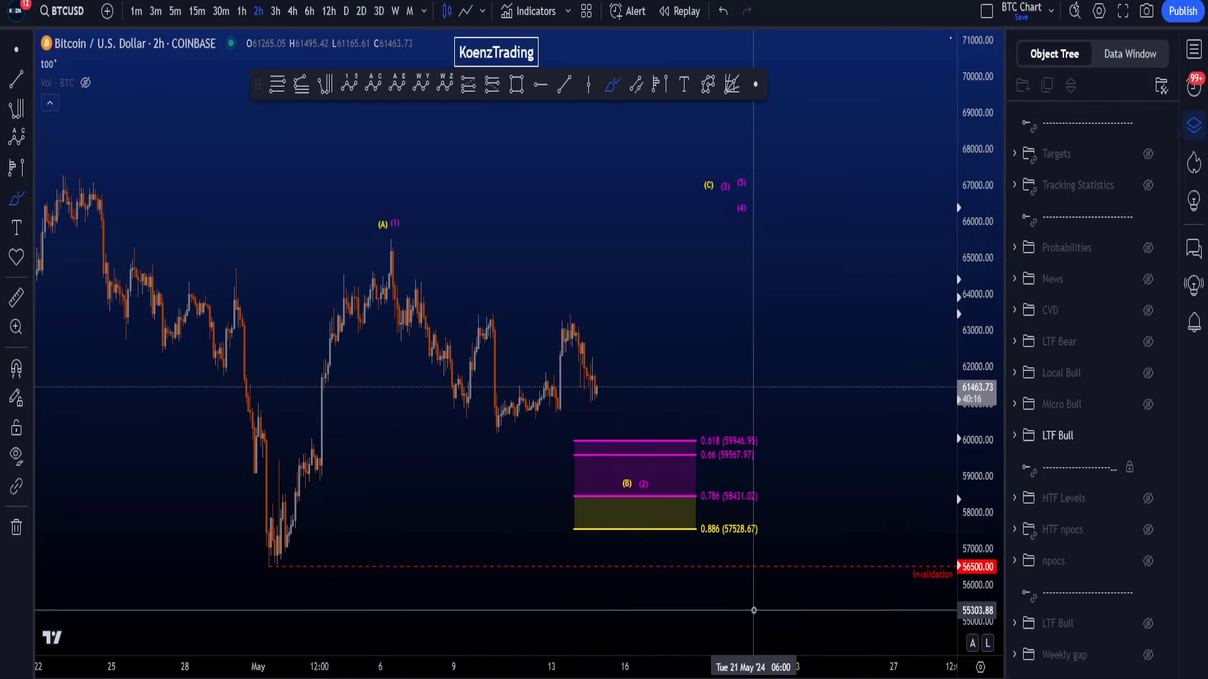
mouse_move(301, 545)
mouse_down()
mouse_move(307, 578)
mouse_move(301, 545)
mouse_up()
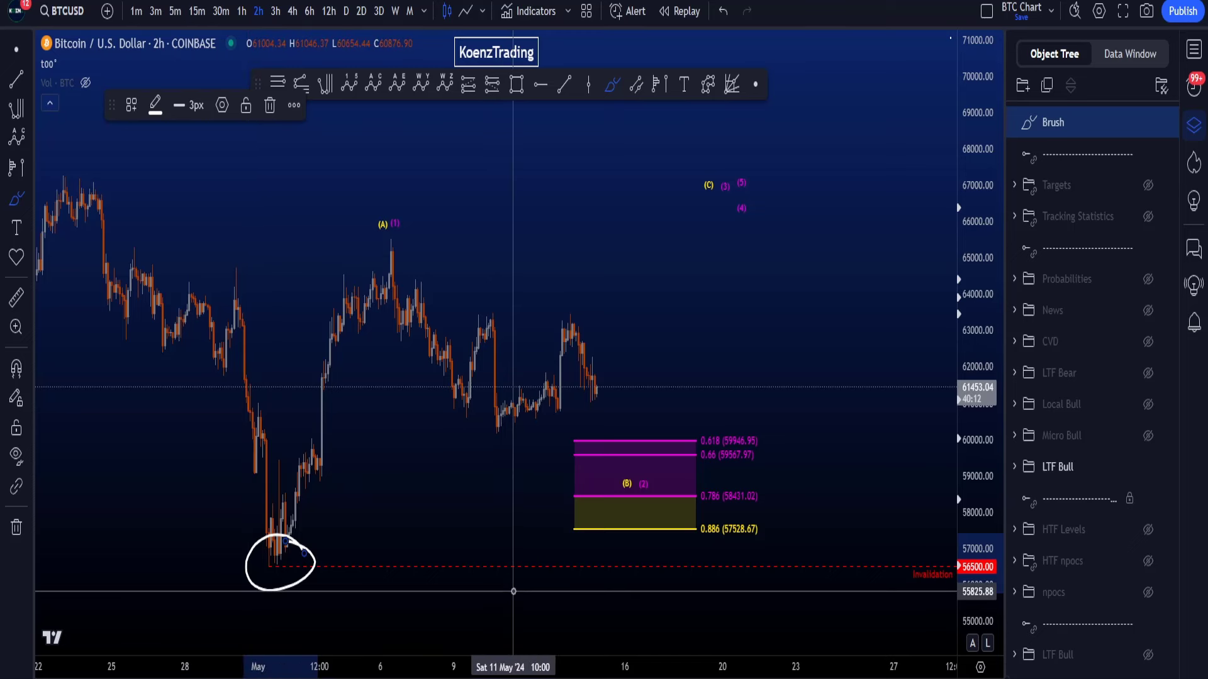
key(ctrl+z)
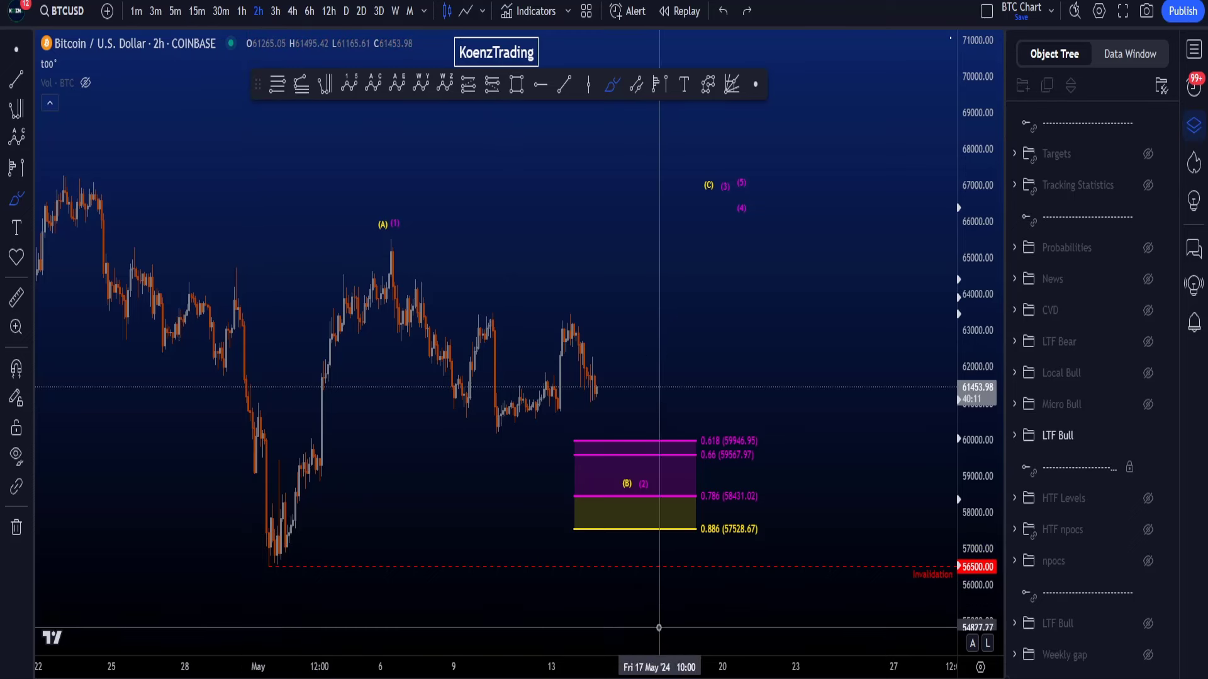
Show the Targets group on the chart and select the S/R support zone
click(1143, 157)
key(Escape)
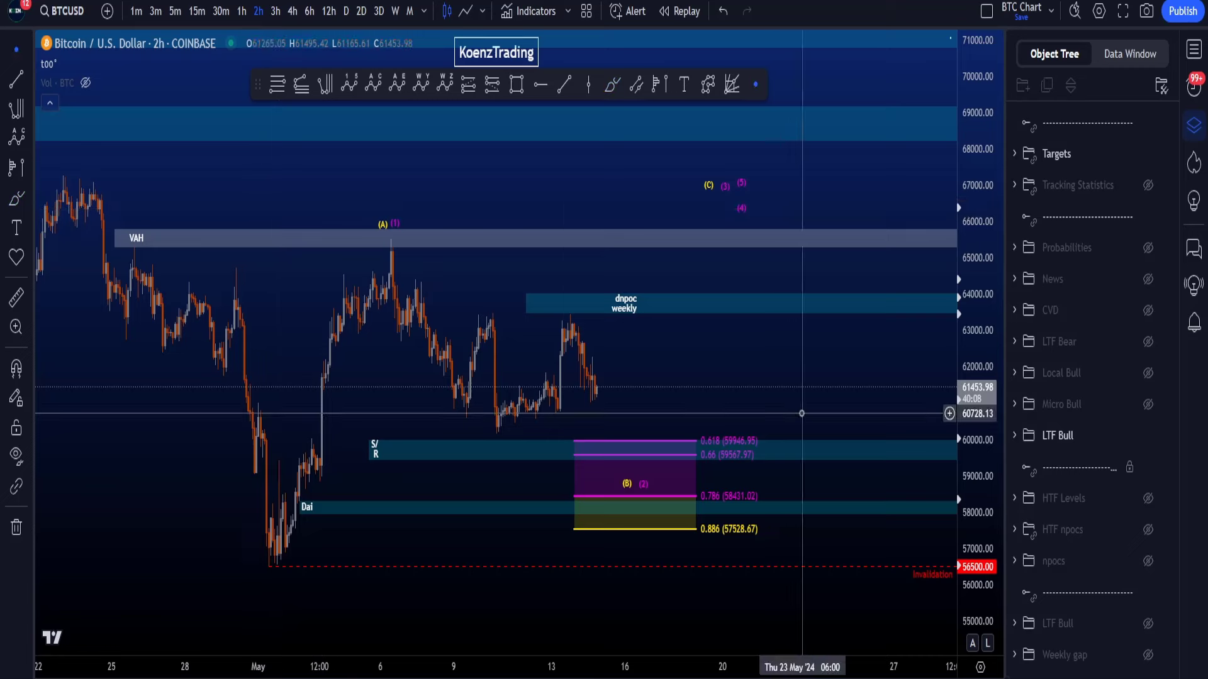
drag(801, 413, 804, 378)
drag(975, 542, 976, 458)
scroll(725, 596, up, 2)
click(542, 434)
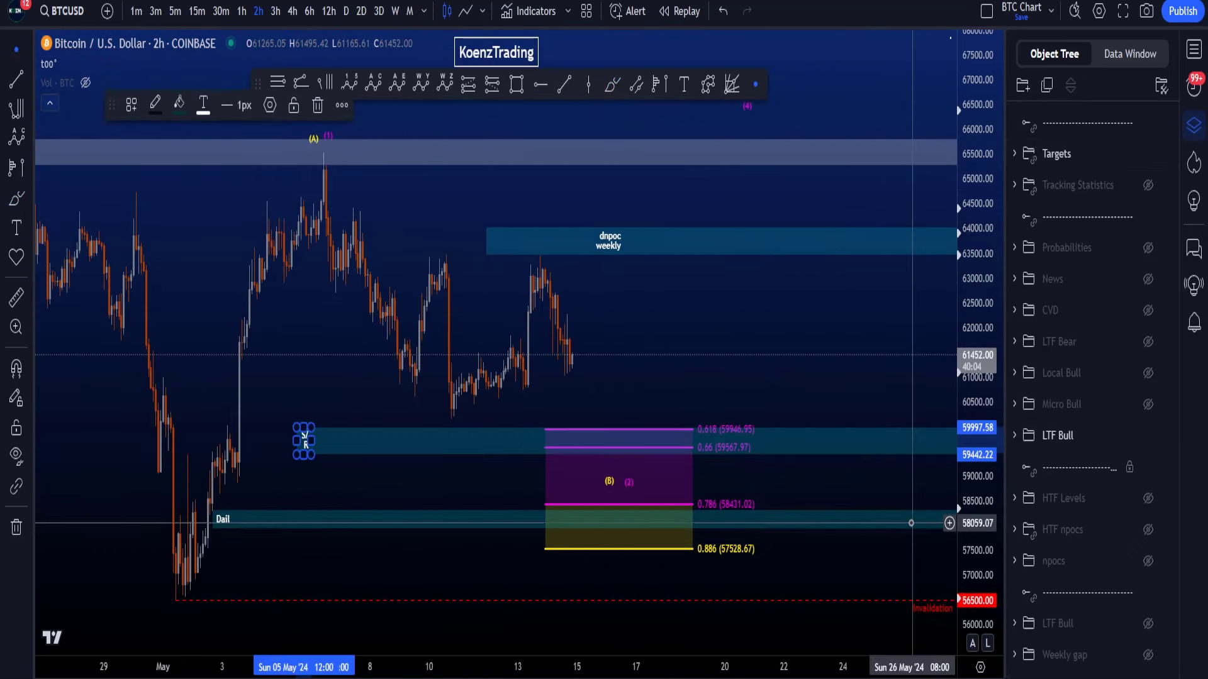
Check the text settings of the Daily zone rectangle below the S/R zone and close them without changes
drag(903, 488, 905, 444)
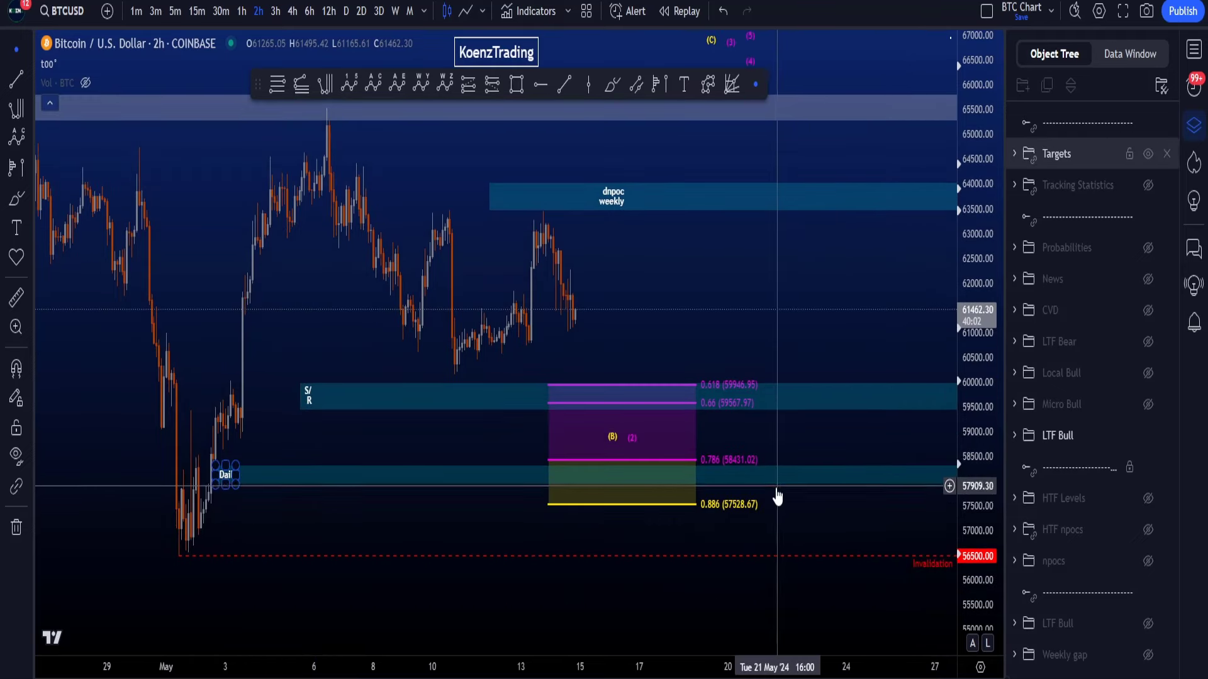
double_click(775, 482)
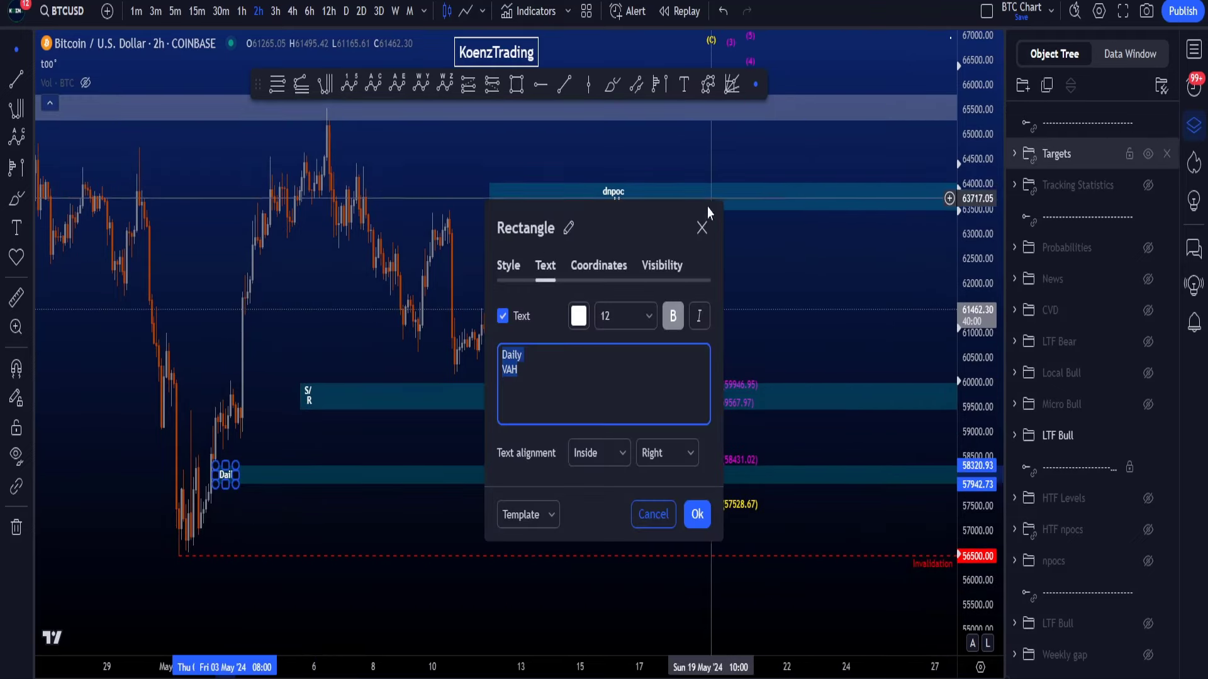
click(702, 228)
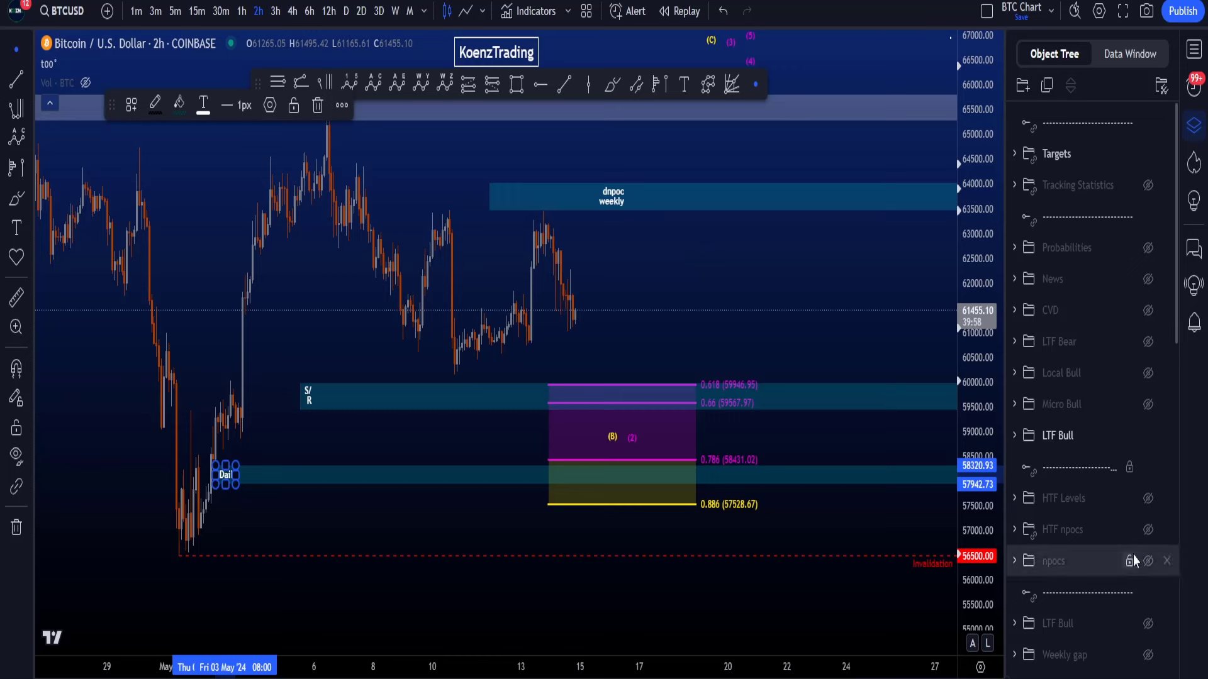
Show the npocs group to examine its levels against the support zones, then hide both npocs and Targets
click(1148, 561)
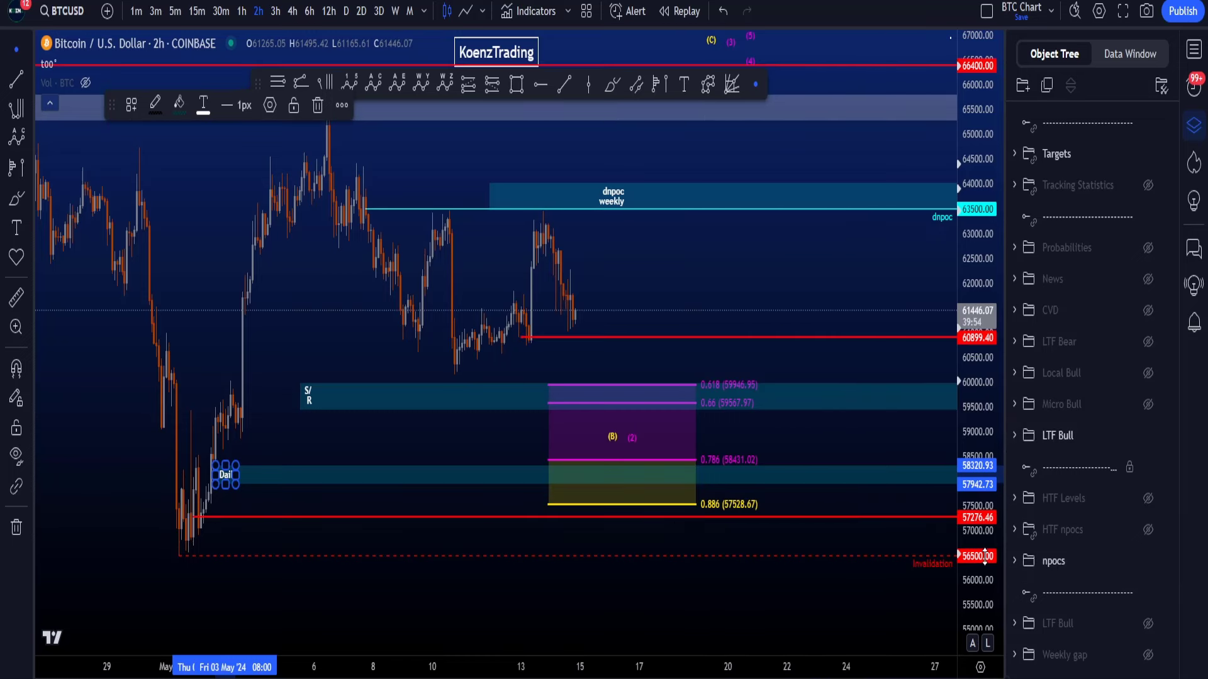
click(1147, 562)
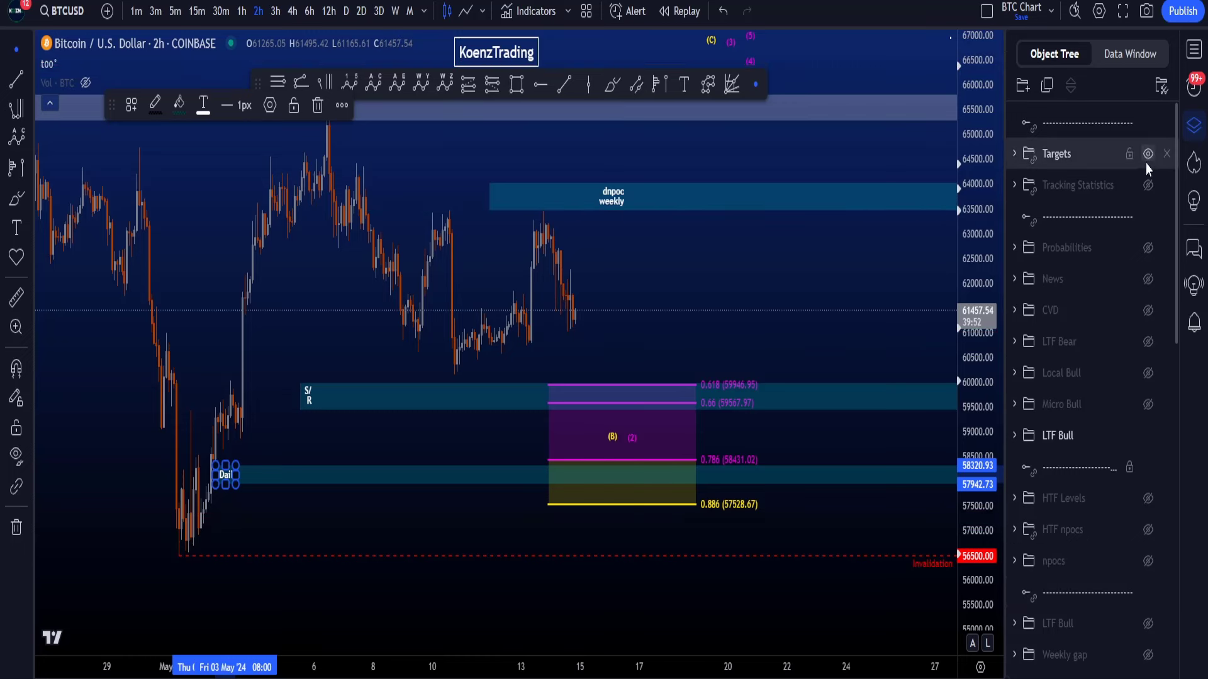
click(1148, 154)
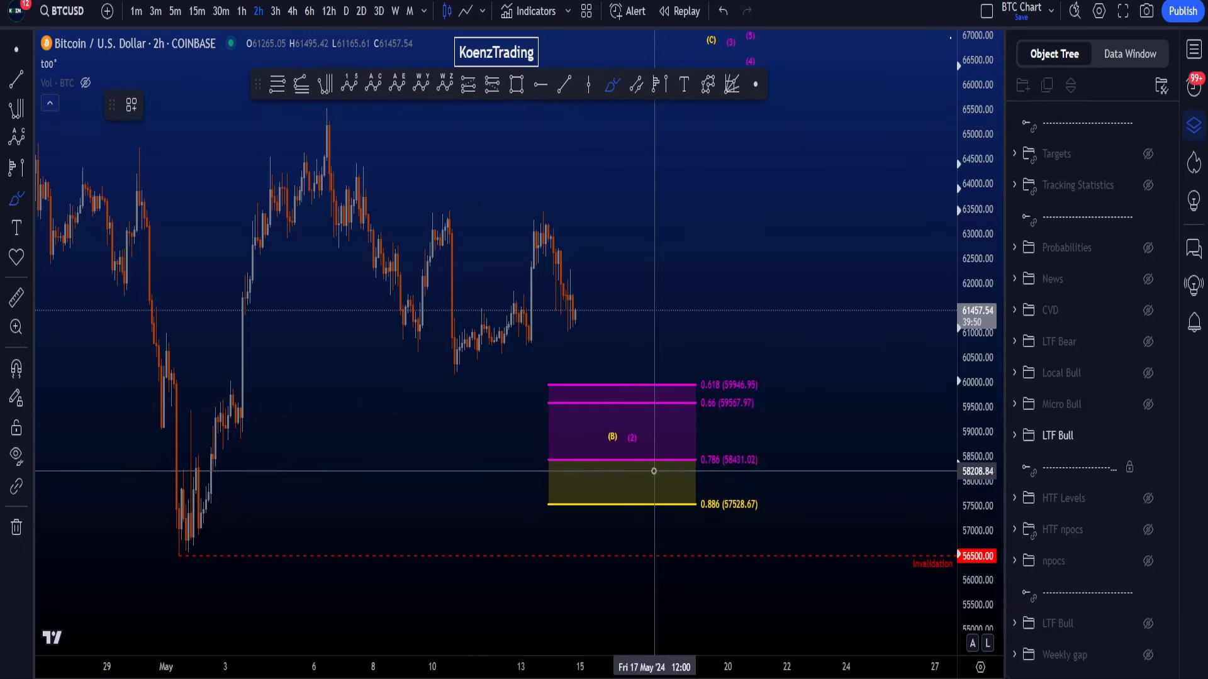
Brush a corrective path from the (A) high down to the 0.786 level of the (B) zone, then delete it
mouse_move(652, 426)
mouse_down()
mouse_move(621, 475)
mouse_move(654, 421)
mouse_up()
key(ctrl+z)
drag(989, 442, 988, 447)
scroll(817, 434, down, 2)
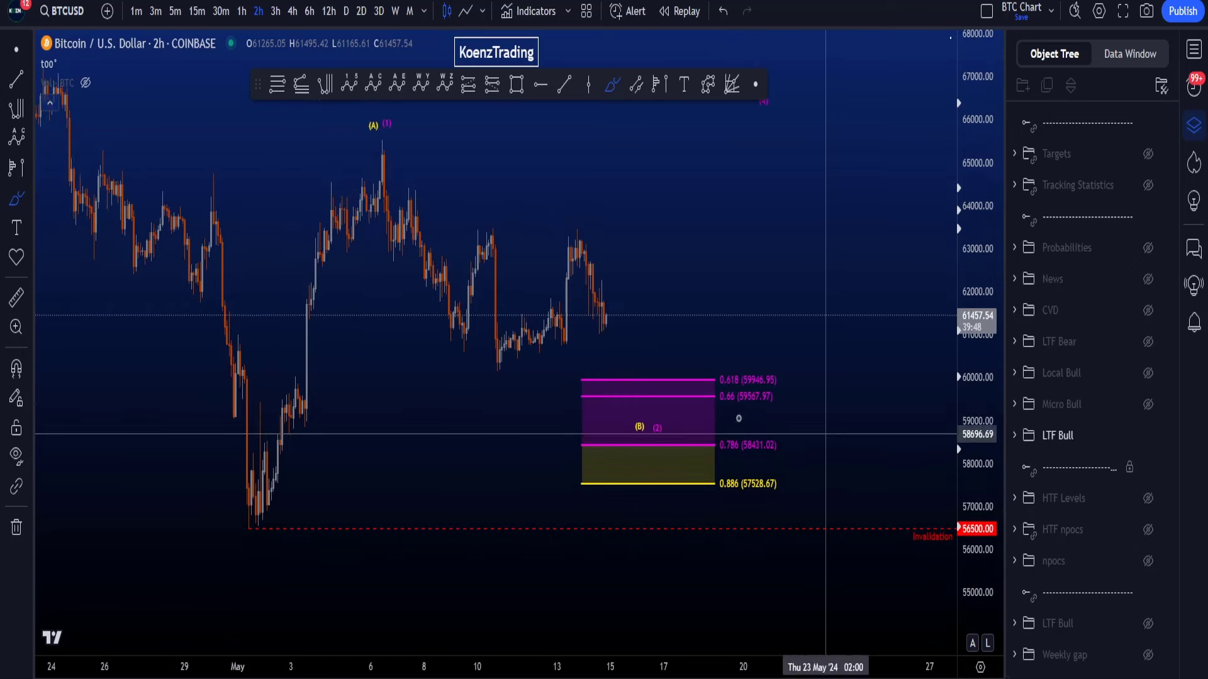
mouse_move(379, 174)
mouse_down()
mouse_move(500, 371)
mouse_move(635, 283)
mouse_move(660, 432)
mouse_up()
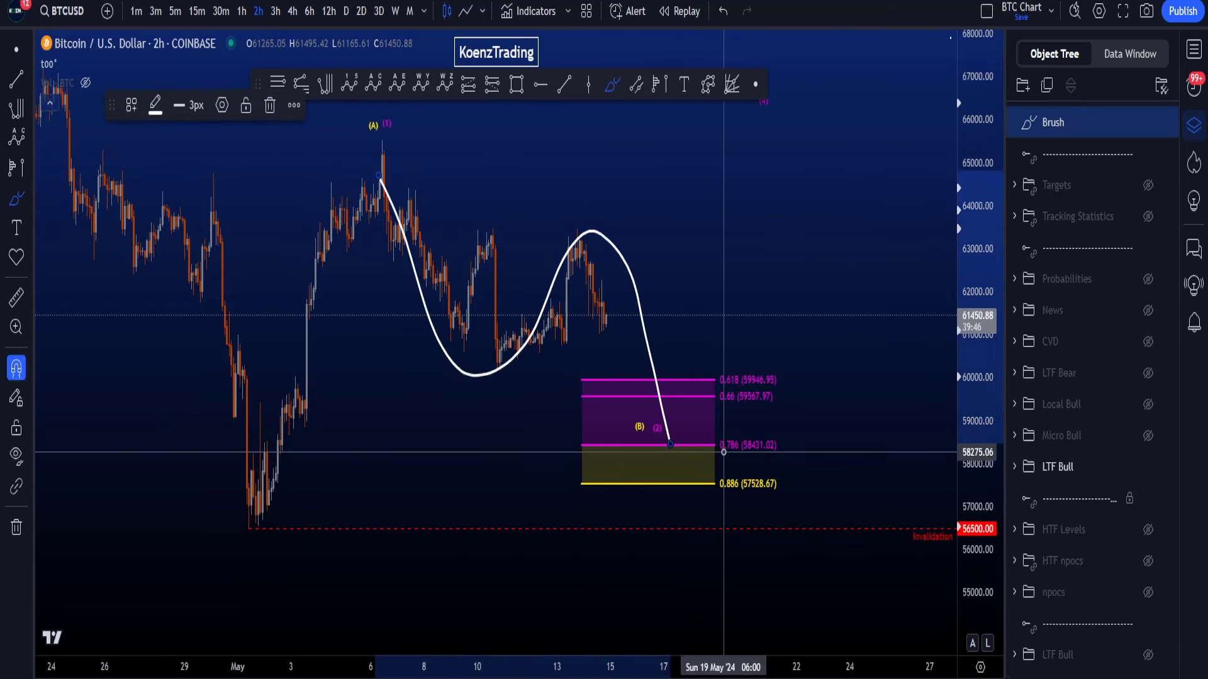
key(Delete)
Hide the LTF Bull group and show the Micro Bull group
click(1148, 435)
click(1148, 405)
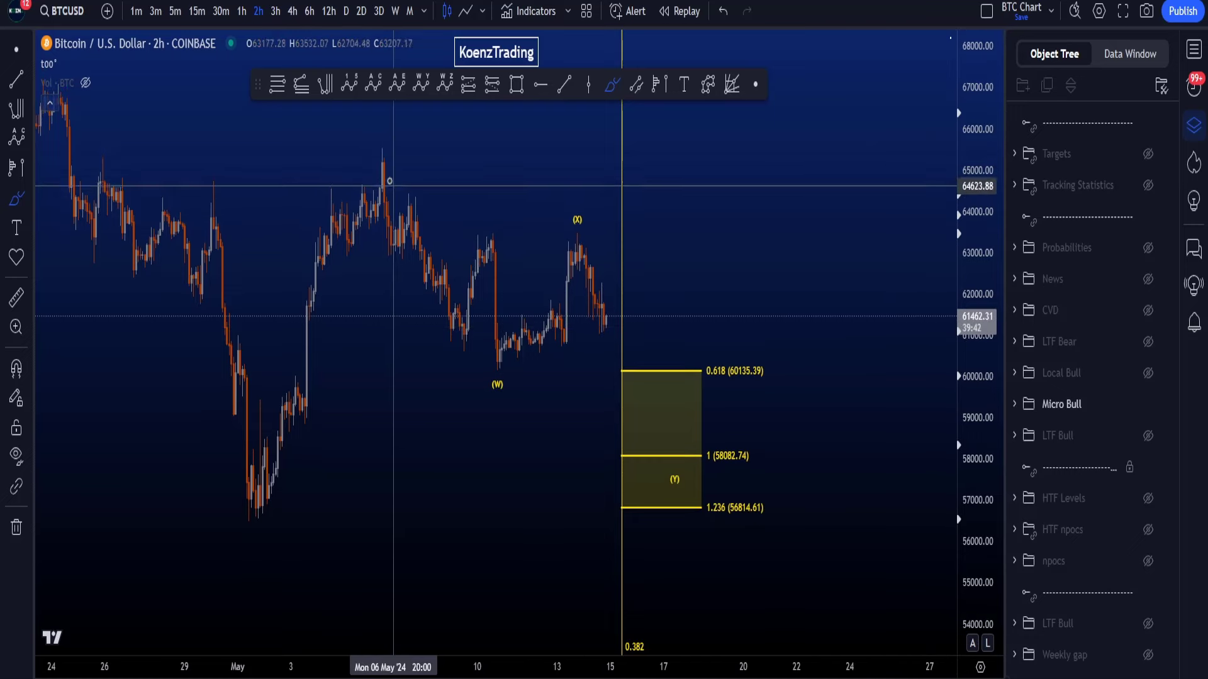
Trace the (W) and (X) legs and two alternative paths into the yellow (Y) zone with the brush, then undo them
mouse_move(384, 162)
mouse_down()
mouse_move(445, 294)
mouse_move(486, 289)
mouse_move(497, 367)
mouse_up()
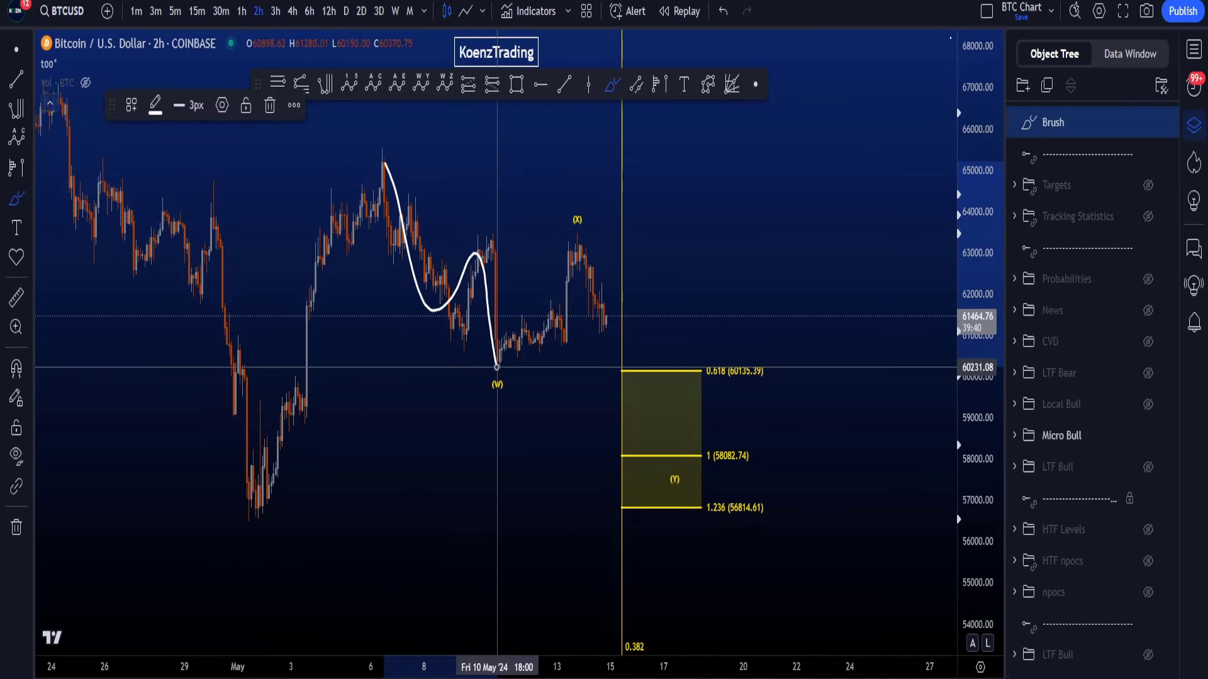
mouse_move(521, 294)
mouse_down()
mouse_move(544, 335)
mouse_move(579, 233)
mouse_up()
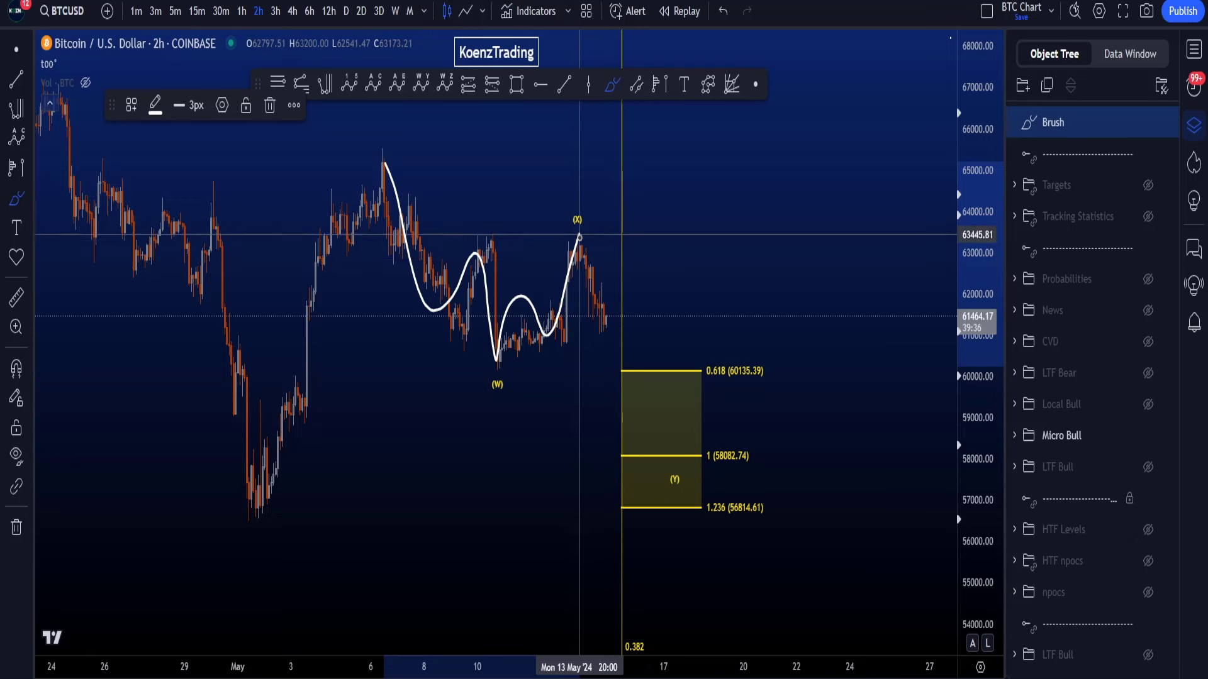
mouse_move(592, 314)
mouse_down()
mouse_move(618, 281)
mouse_move(655, 421)
mouse_up()
mouse_move(619, 289)
mouse_down()
mouse_move(656, 248)
mouse_move(669, 383)
mouse_up()
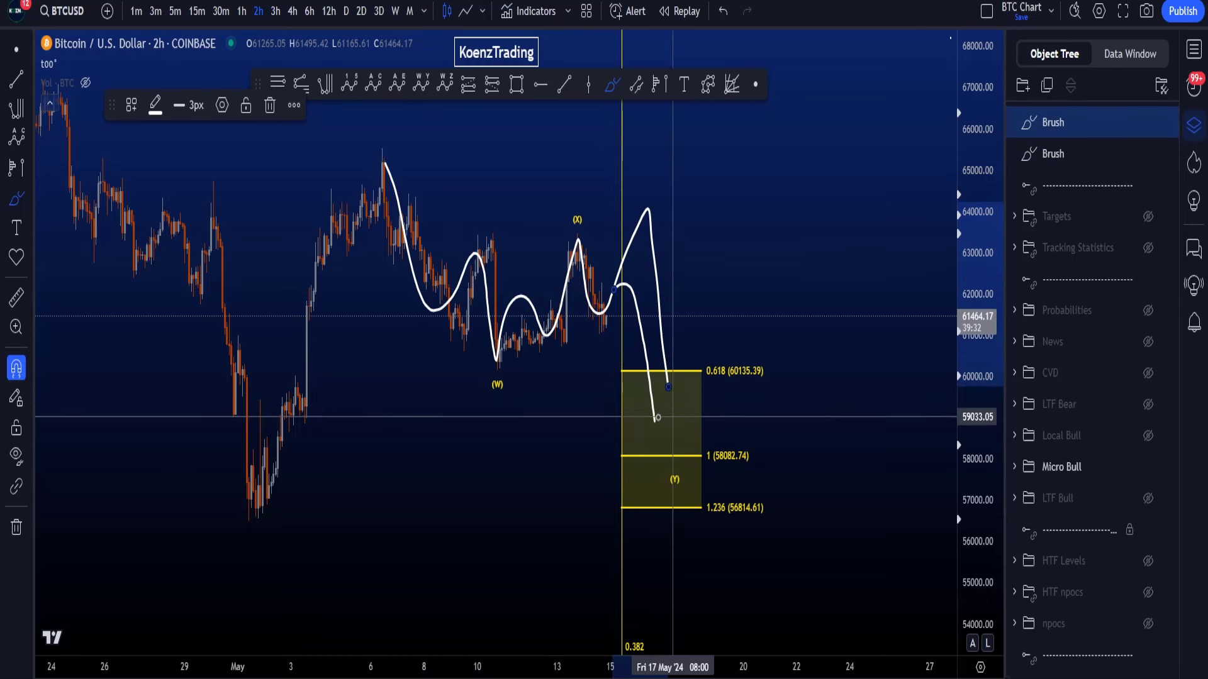
key(ctrl+z)
key(ctrl+z)
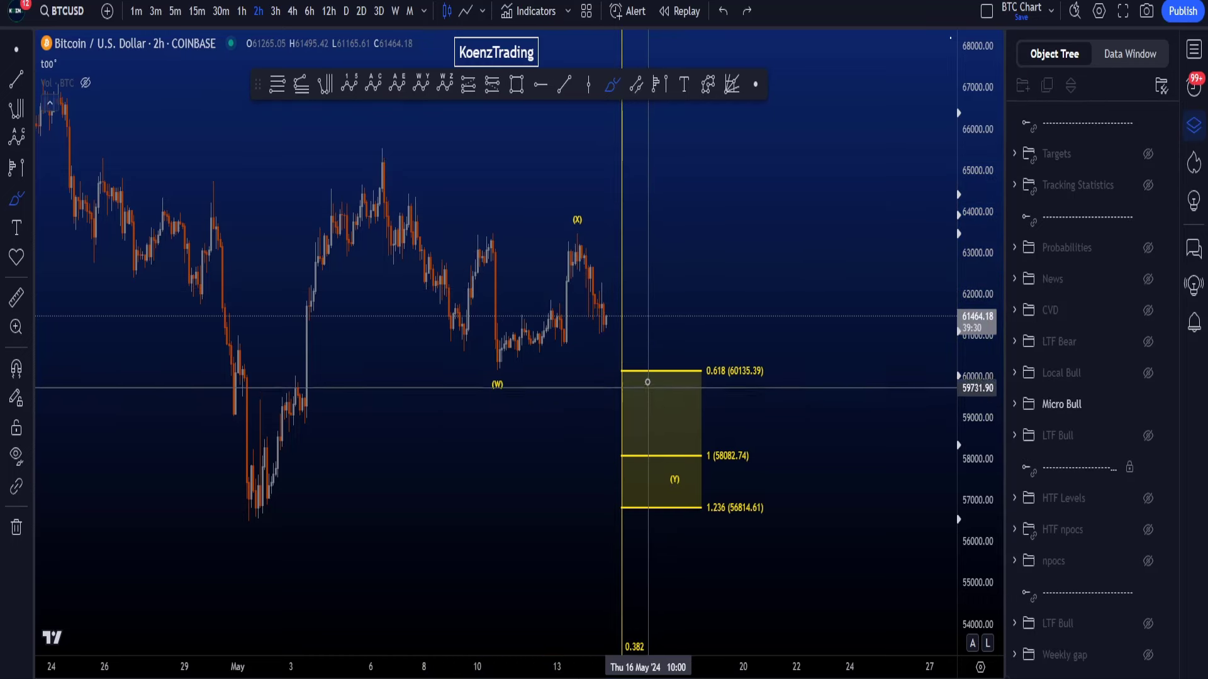
Draw a brush box around the yellow (Y) target zone and circle its 1.236 level label
mouse_move(600, 356)
mouse_down()
mouse_move(794, 365)
mouse_move(803, 527)
mouse_move(593, 538)
mouse_up()
drag(593, 347, 596, 350)
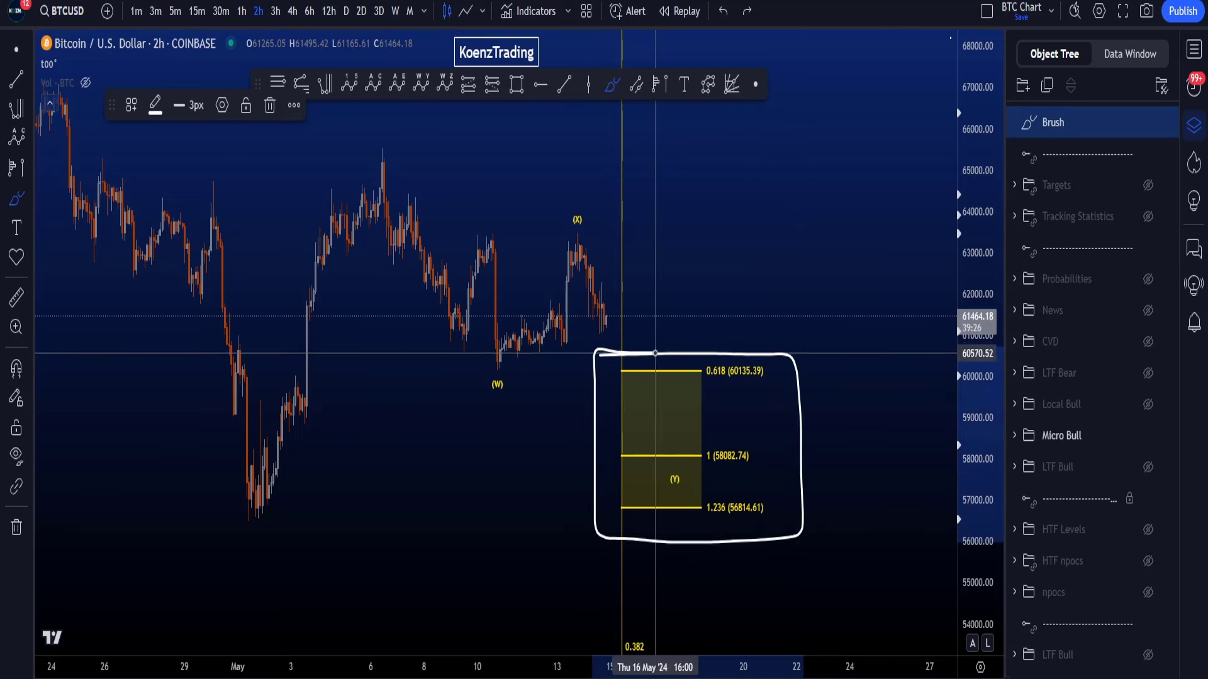
drag(678, 507, 756, 497)
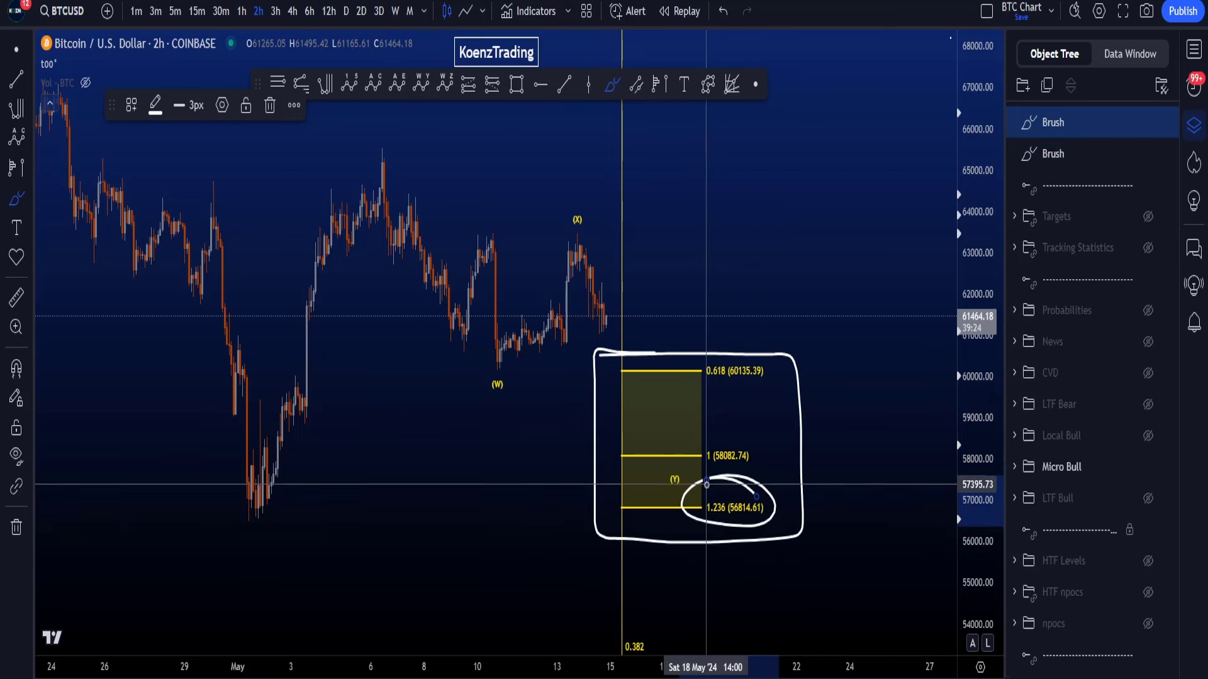
Undo the brush box and circle on the yellow (Y) zone, then brush over the (W)-(X) section and the zone and undo those strokes
key(ctrl+z)
key(ctrl+z)
mouse_move(404, 153)
mouse_down()
mouse_move(366, 161)
mouse_move(395, 156)
mouse_move(485, 396)
mouse_move(486, 366)
mouse_move(582, 247)
mouse_move(570, 227)
mouse_move(580, 246)
mouse_up()
key(ctrl+z)
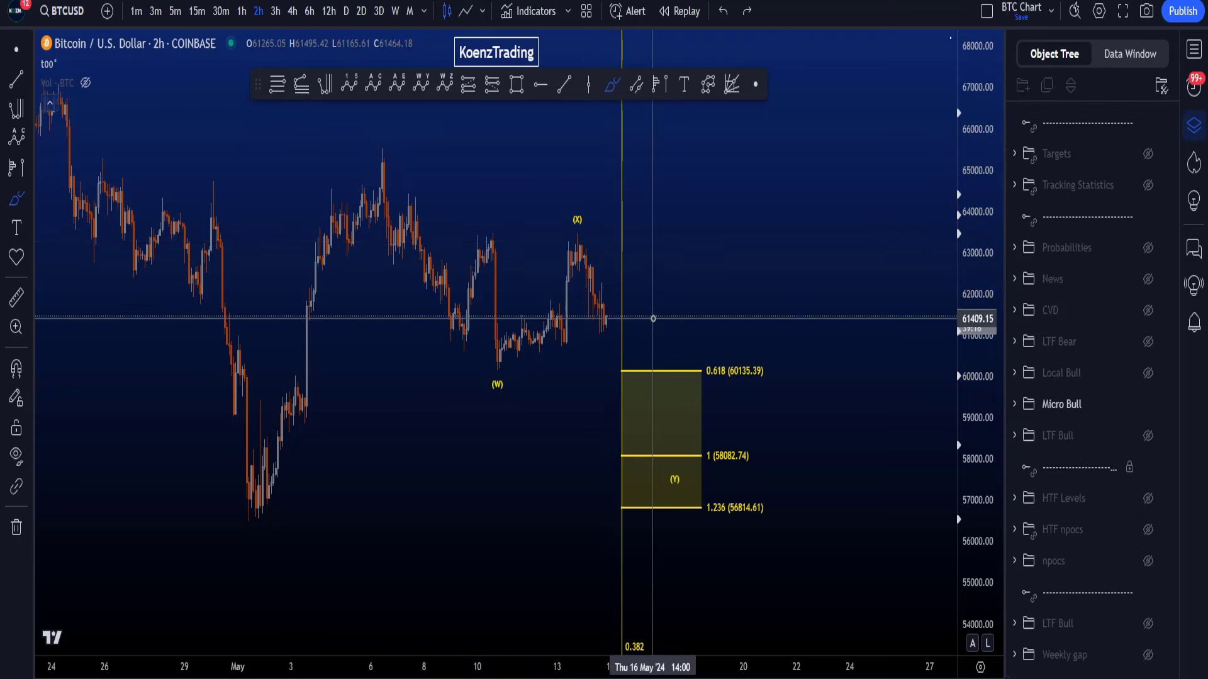
mouse_move(702, 357)
mouse_down()
mouse_move(794, 357)
mouse_move(795, 526)
mouse_move(695, 528)
mouse_move(683, 353)
mouse_up()
key(ctrl+z)
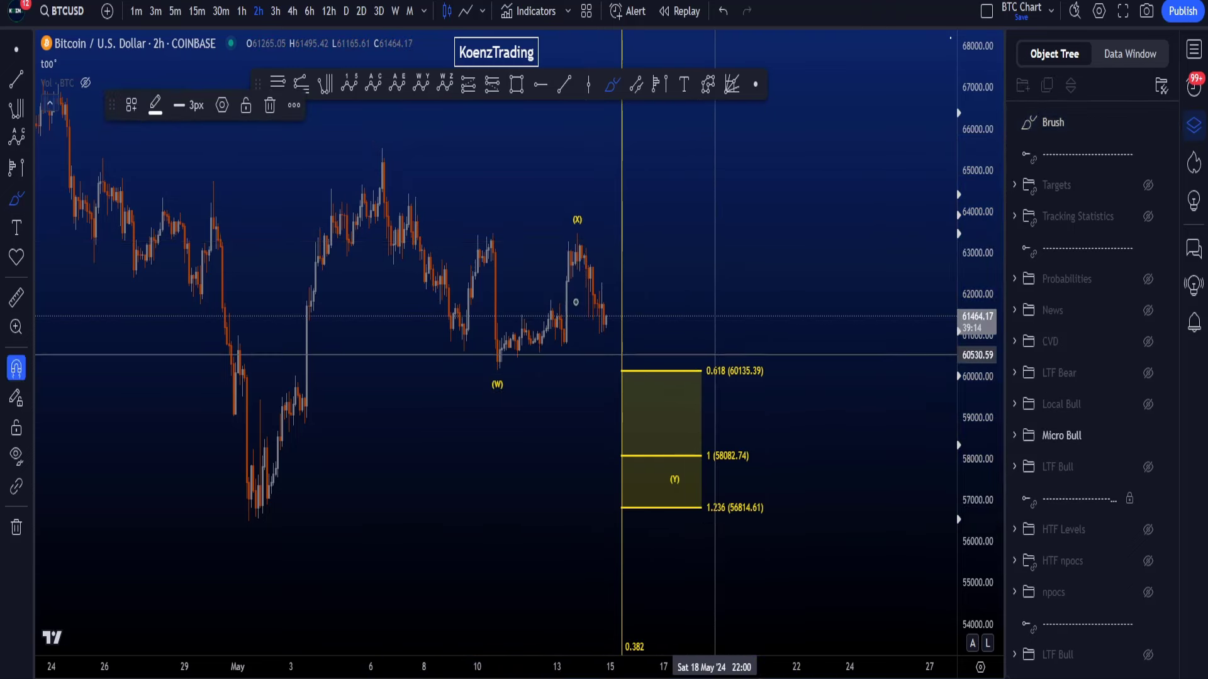
Circle the 0.382 time label below the yellow (Y) zone with the brush, then undo the circle
drag(776, 285, 699, 277)
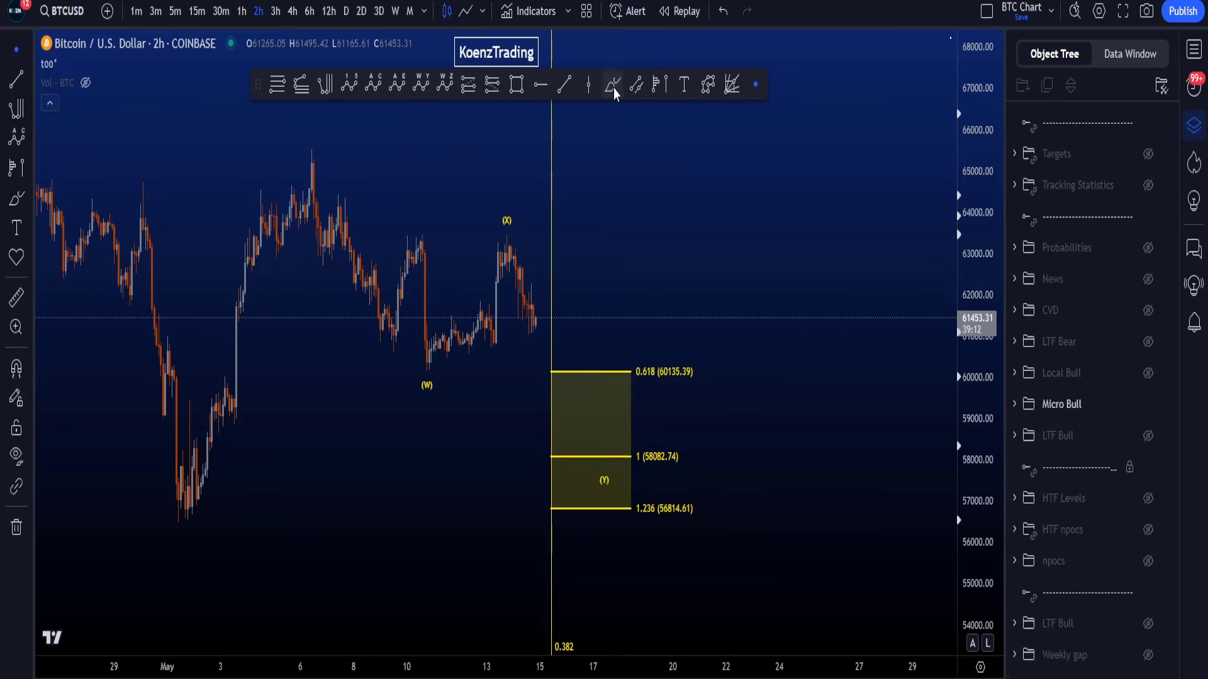
drag(988, 395, 989, 406)
mouse_move(594, 599)
mouse_down()
mouse_move(554, 654)
mouse_move(538, 556)
mouse_up()
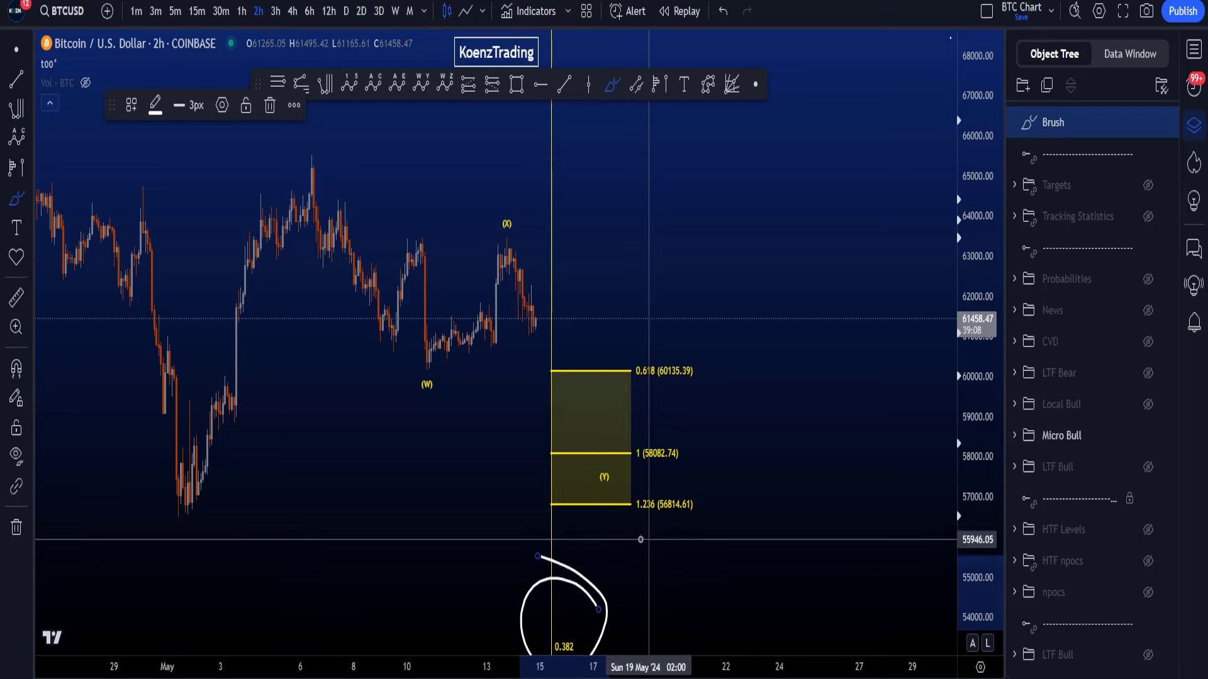
key(ctrl+z)
Brush the declines into (W) and from (X), then the curve linking the May high, (W) and (X), undoing all the strokes
drag(314, 196, 409, 370)
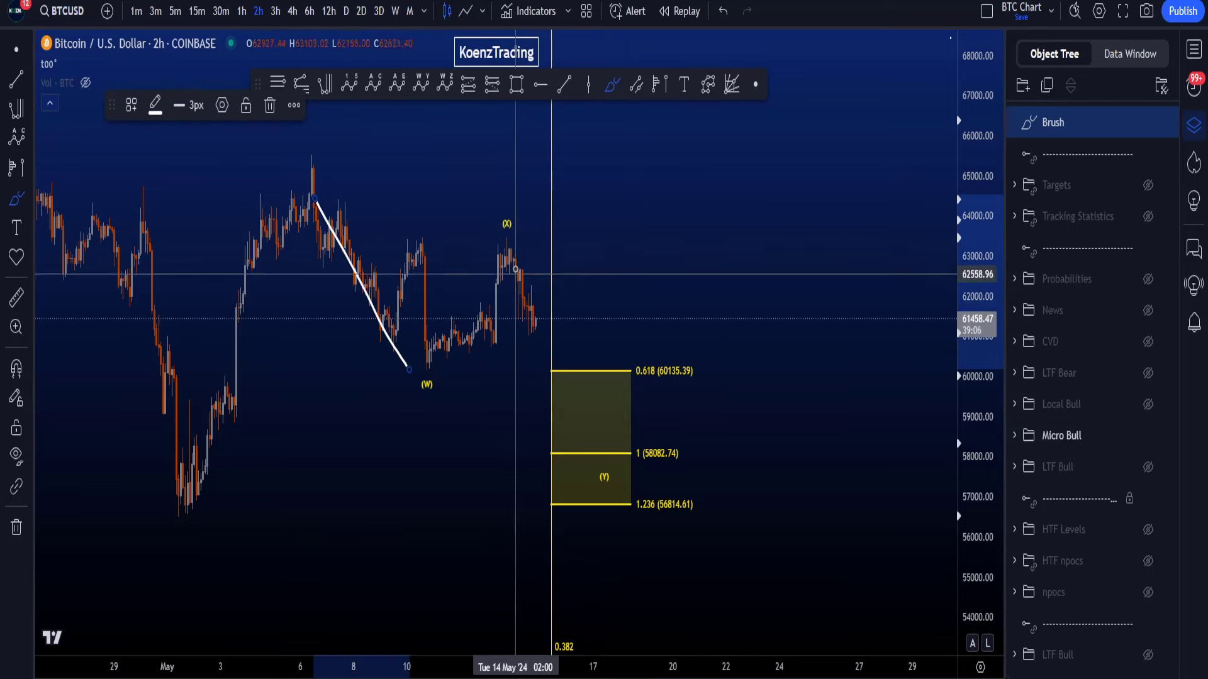
drag(515, 261, 585, 404)
key(ctrl+z)
key(ctrl+z)
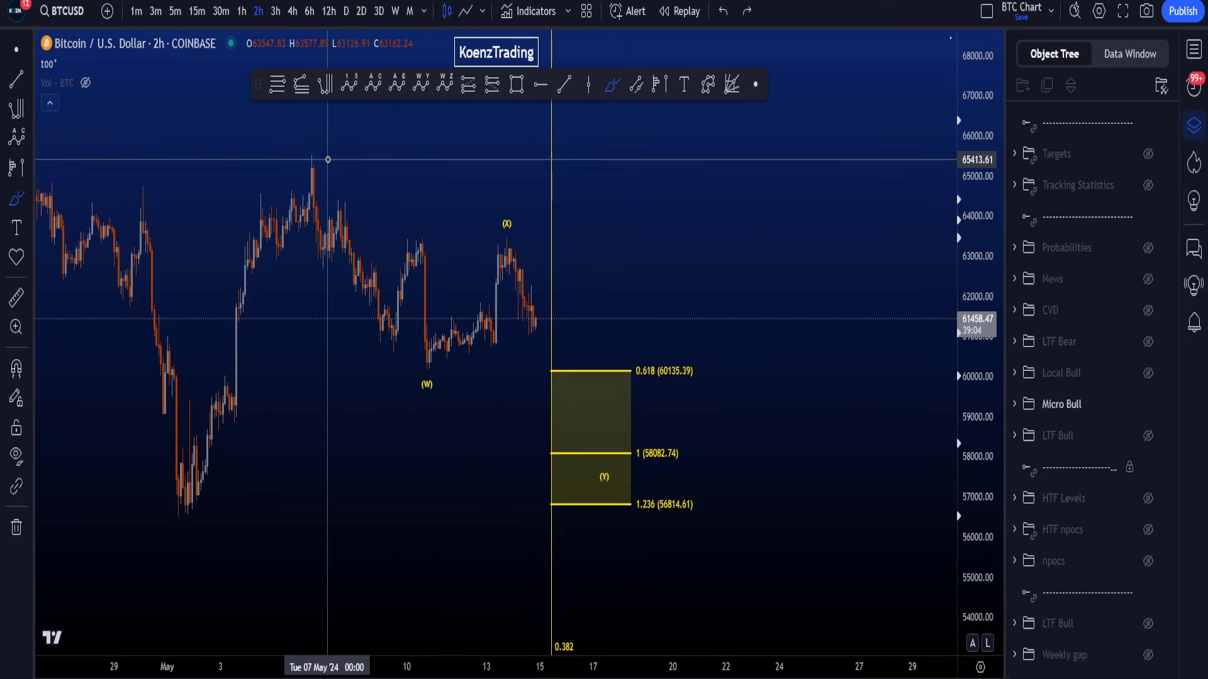
mouse_move(318, 156)
mouse_down()
mouse_move(312, 142)
mouse_move(397, 394)
mouse_move(513, 272)
mouse_move(494, 207)
mouse_move(508, 244)
mouse_move(520, 219)
mouse_up()
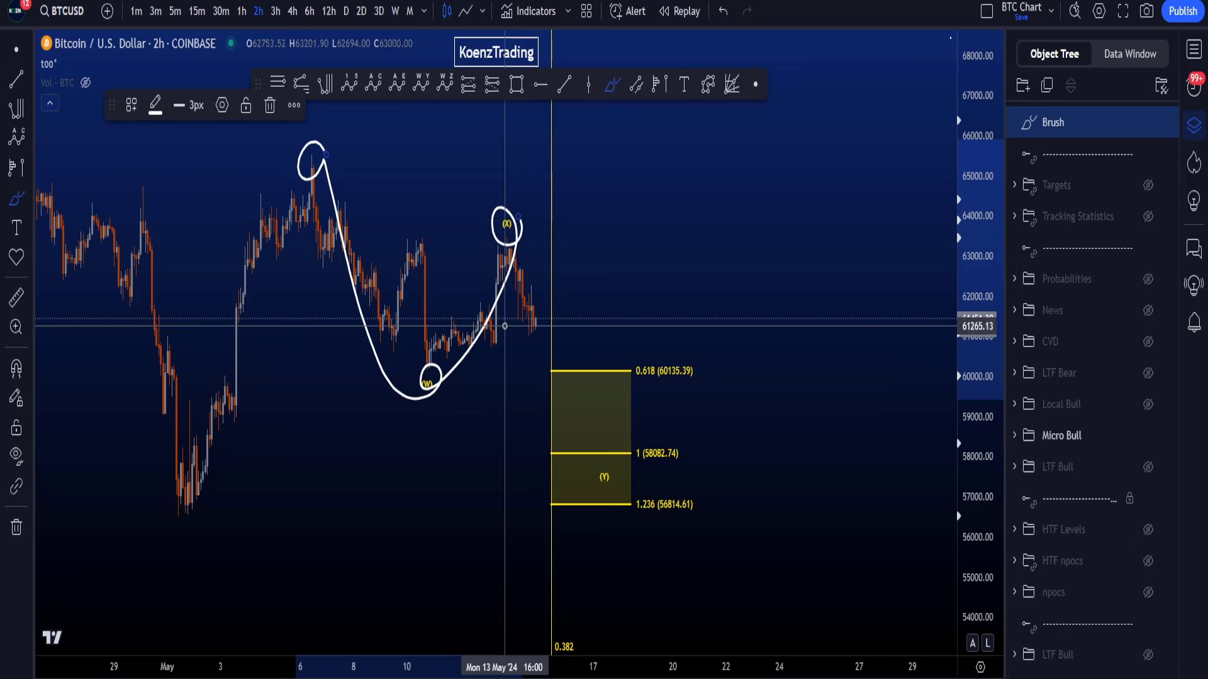
key(ctrl+z)
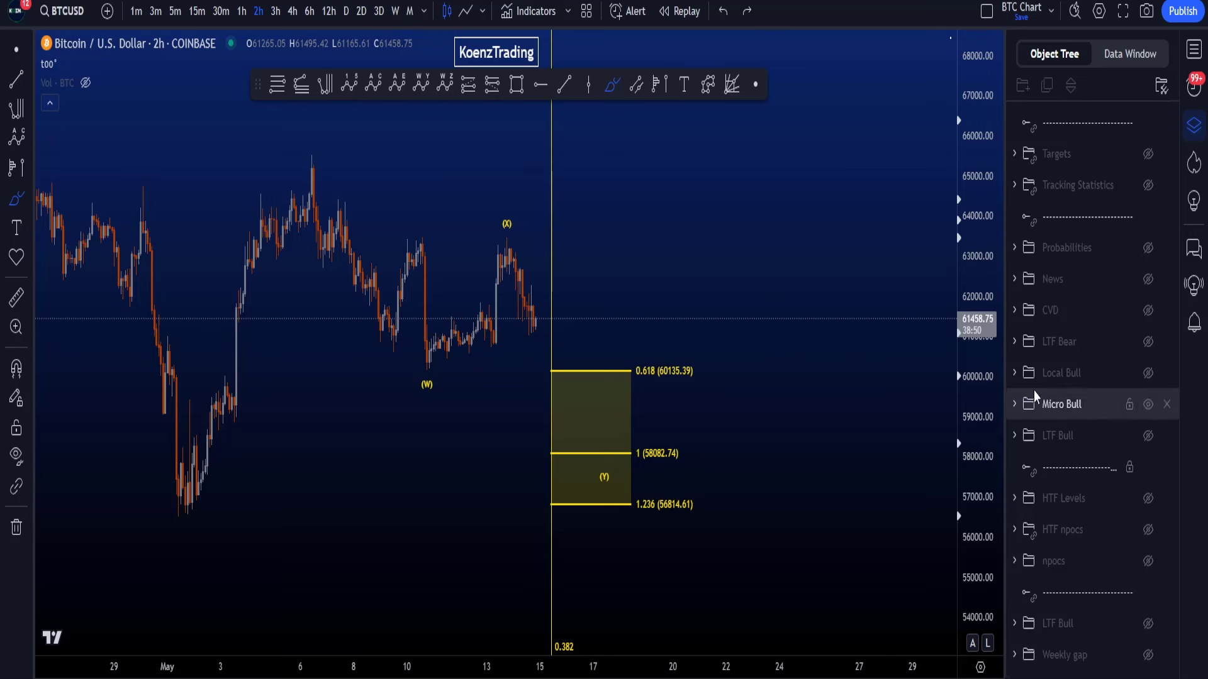
Show the Local Bull group alongside the Micro Bull drawings and frame its A-B-C paths
click(1144, 377)
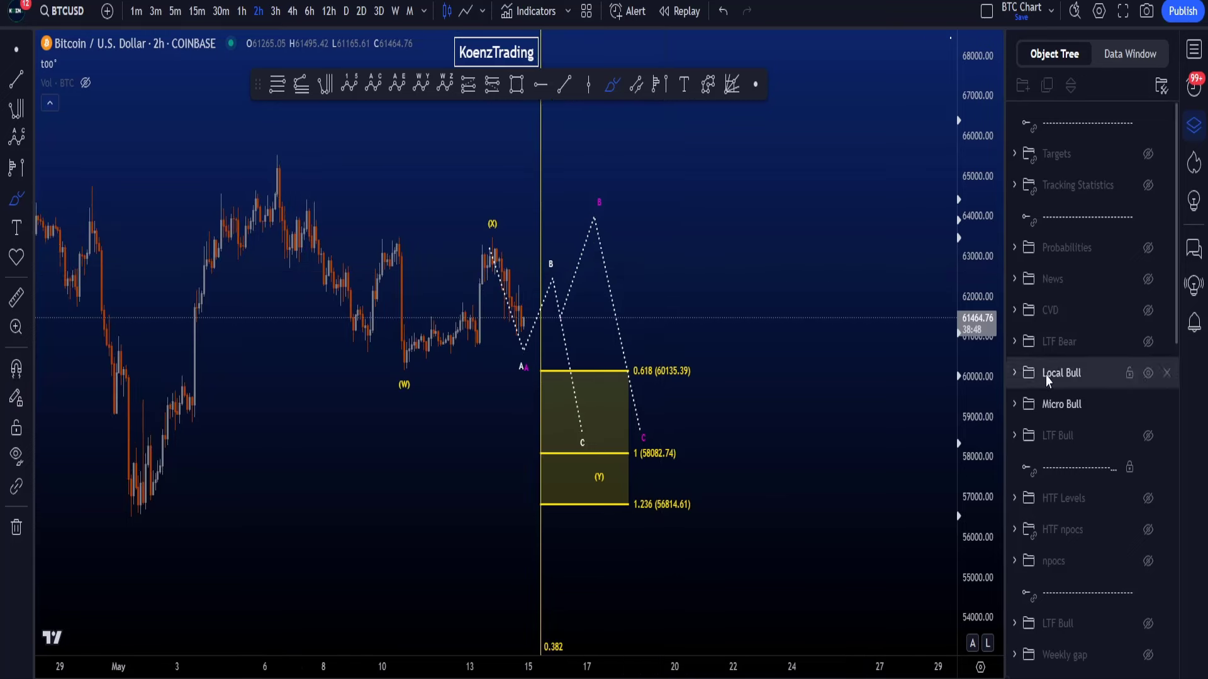
drag(990, 405, 990, 318)
scroll(707, 313, up, 2)
scroll(678, 409, down, 1)
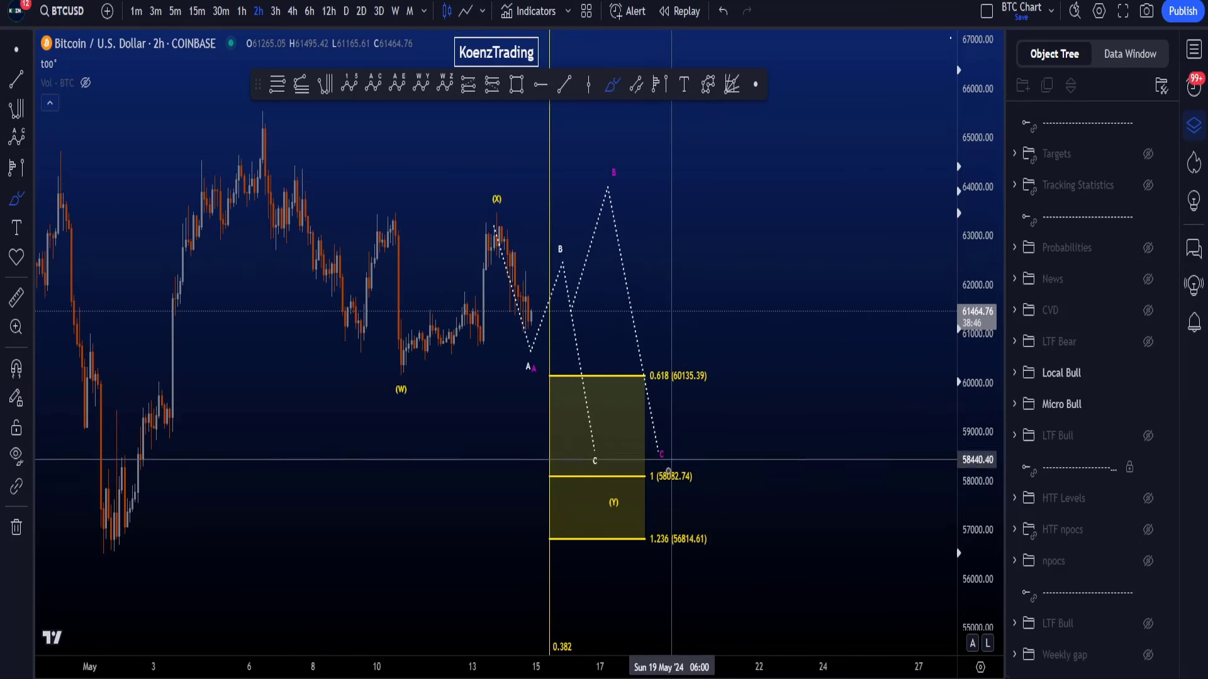
Circle the yellow (Y) zone and trace the white A-B-C path from (X) with the brush, then undo the strokes
drag(638, 491, 589, 479)
key(ctrl+z)
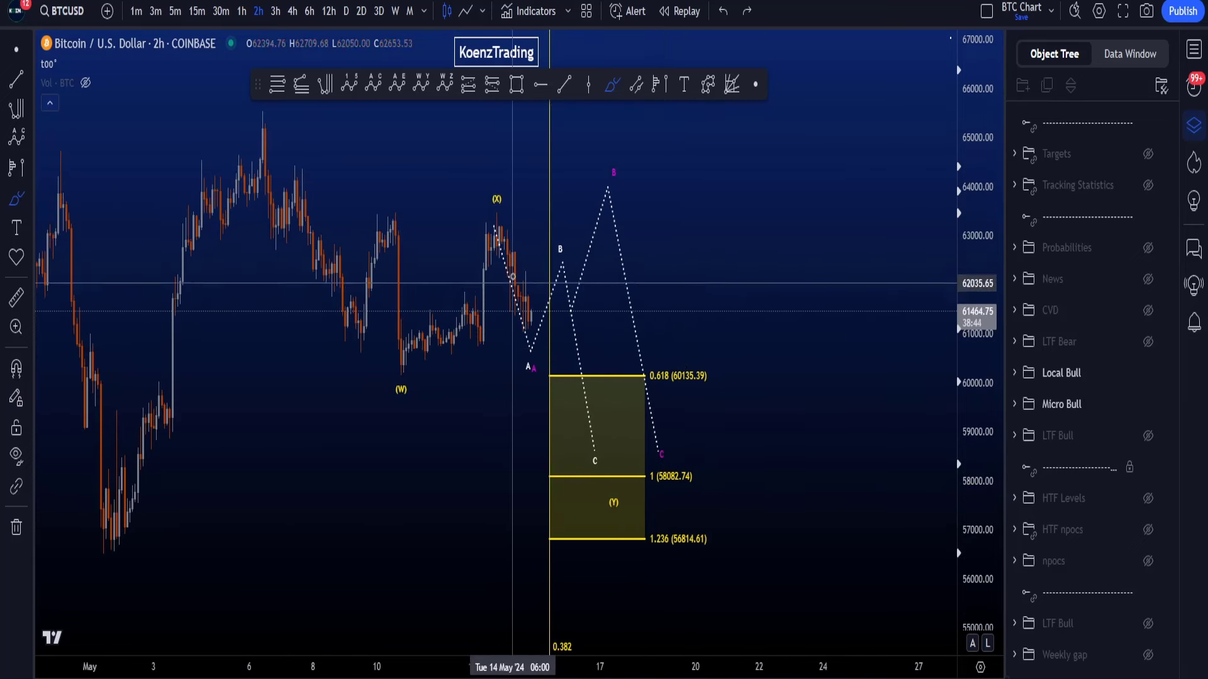
drag(496, 221, 523, 346)
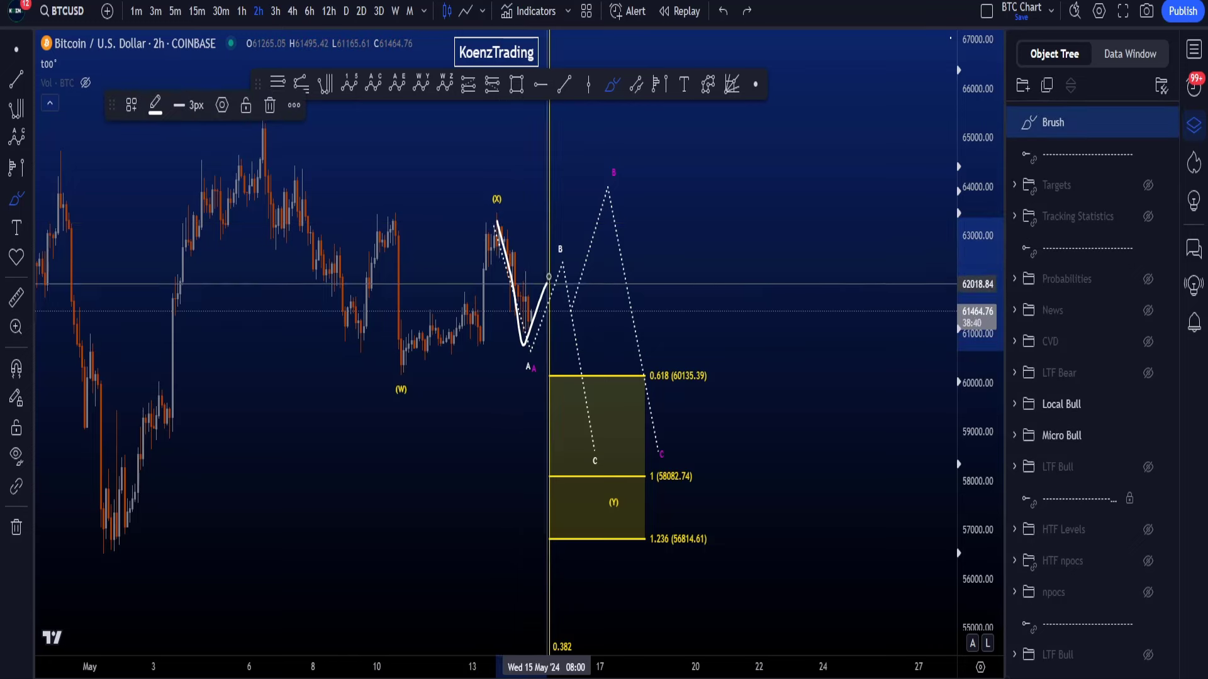
mouse_move(558, 258)
mouse_down()
mouse_move(593, 460)
mouse_move(582, 412)
mouse_move(695, 571)
mouse_move(582, 417)
mouse_up()
key(ctrl+z)
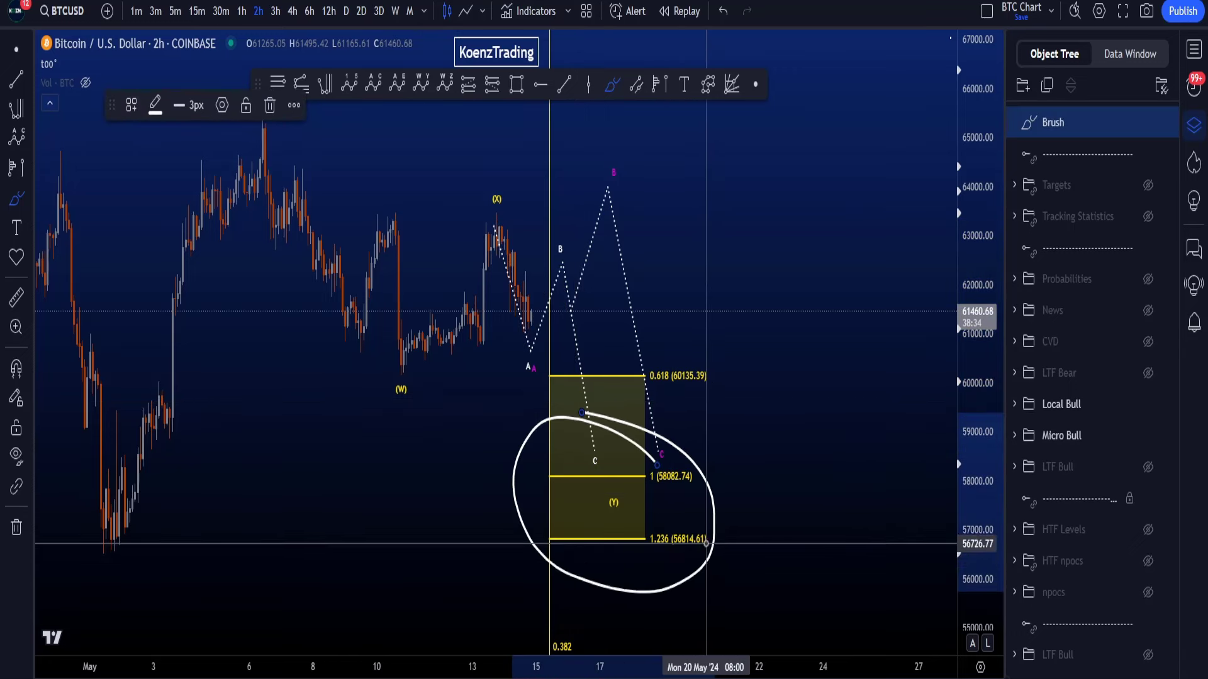
key(ctrl+z)
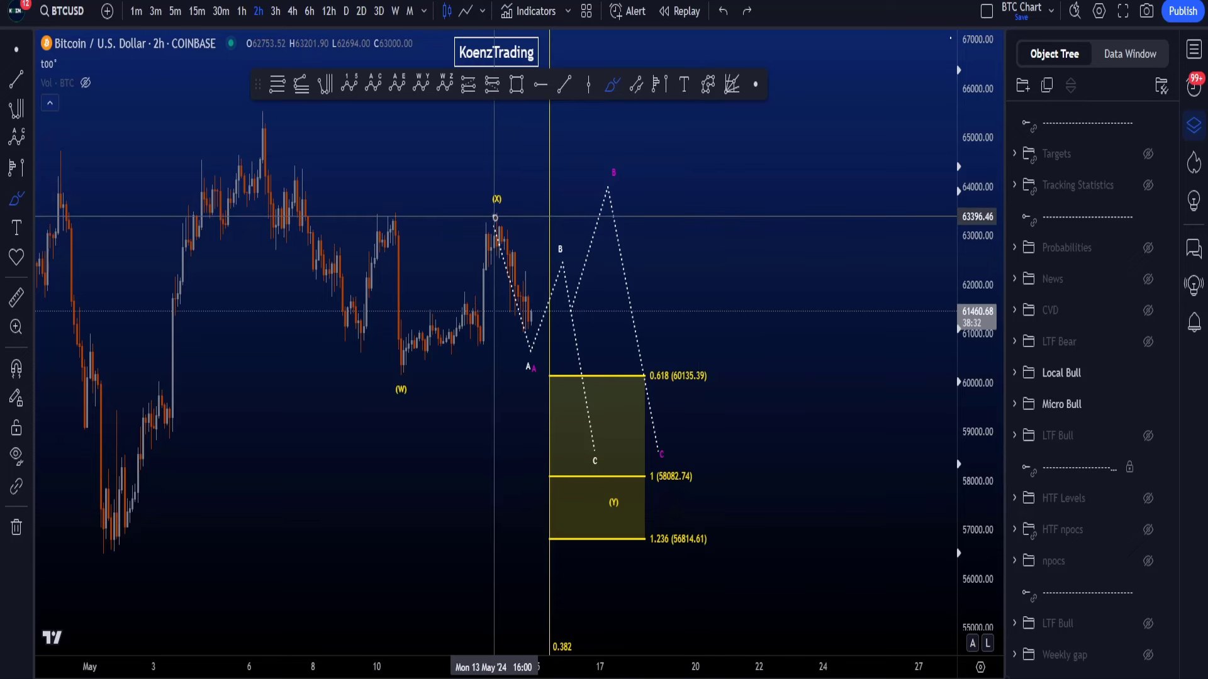
Brush the path from (X) through A up to the purple B, and undo an extra line drawn across the (X) high
mouse_move(495, 218)
mouse_down()
mouse_move(523, 346)
mouse_move(547, 265)
mouse_move(604, 190)
mouse_up()
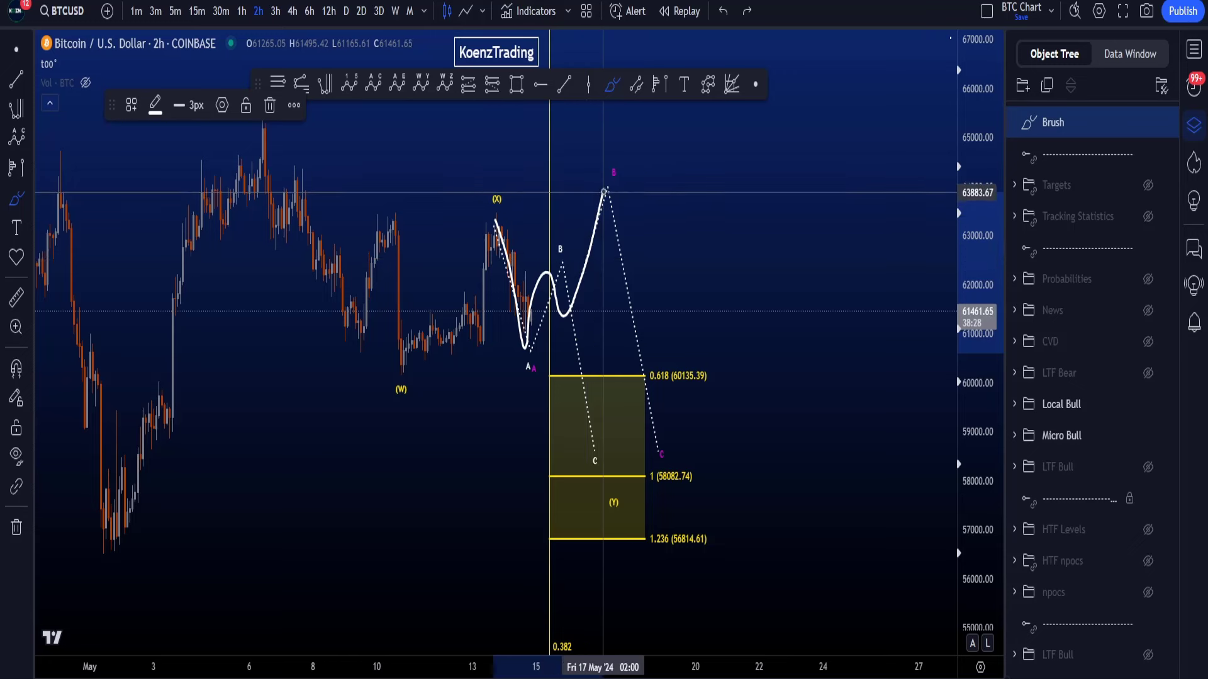
drag(449, 206, 531, 214)
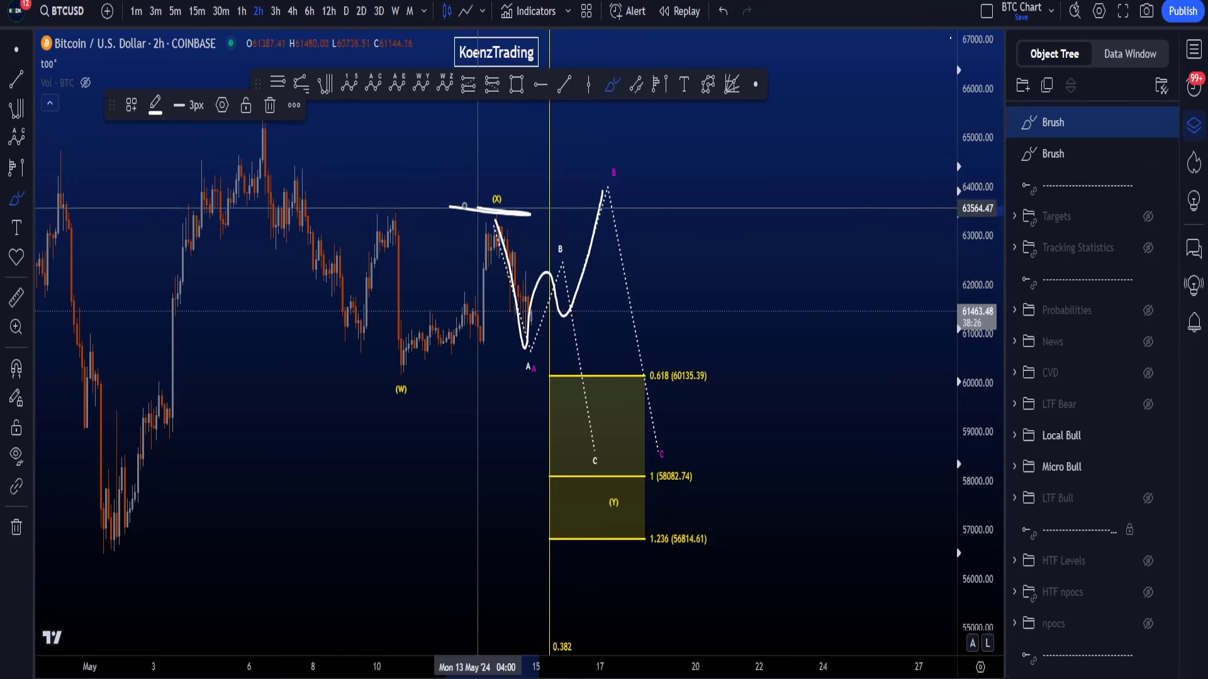
key(ctrl+z)
Show the Targets group, select the dnpoc weekly zone to point it out, and hide the group again
click(1148, 185)
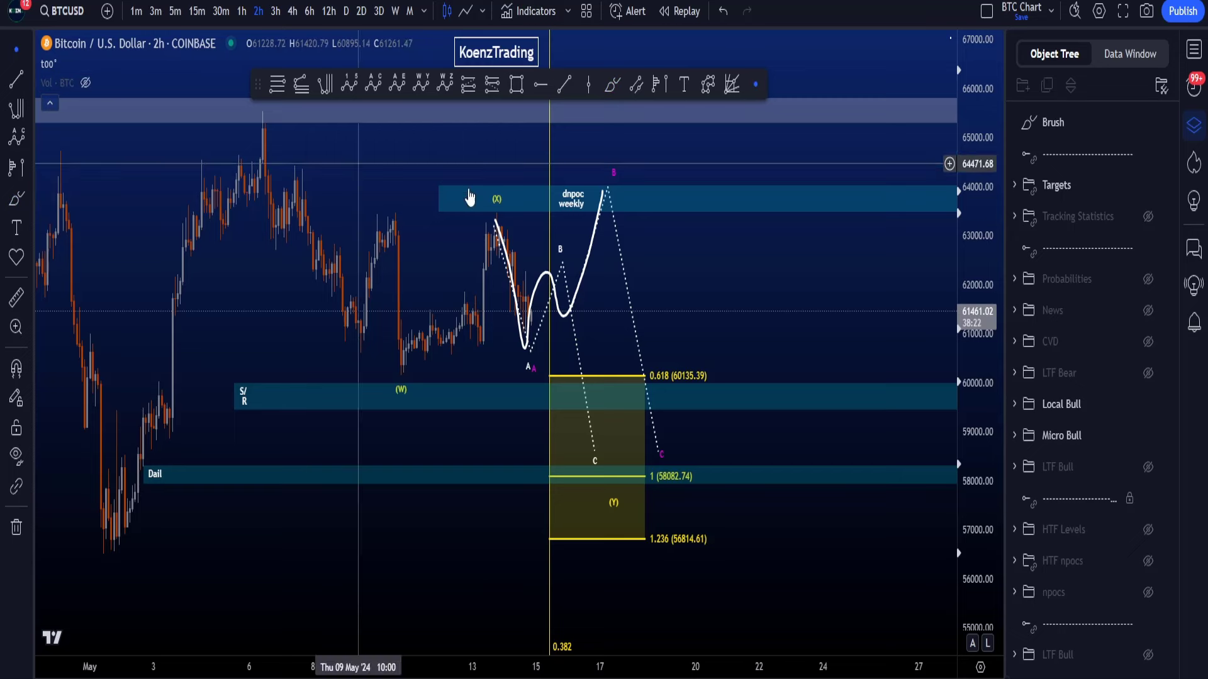
click(532, 200)
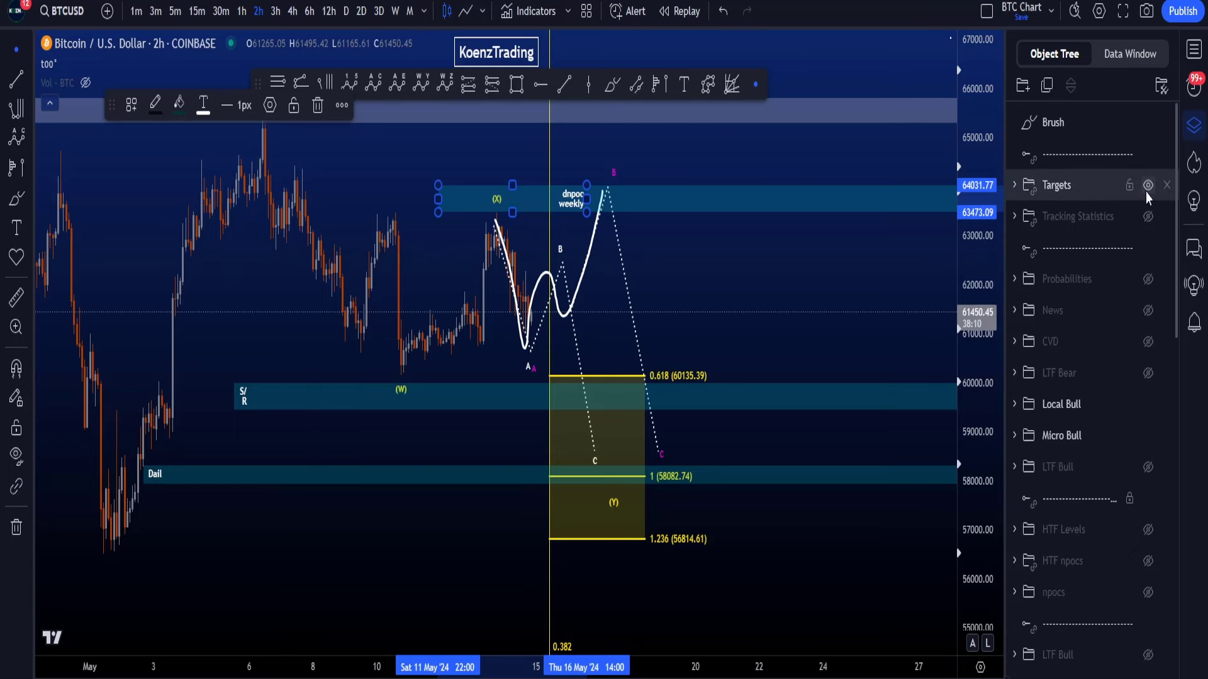
click(1149, 185)
Brush the drop from the purple B to a circled C and mark the (Y) zone, then undo all brush strokes
mouse_move(614, 191)
mouse_down()
mouse_move(605, 270)
mouse_move(671, 440)
mouse_move(644, 457)
mouse_move(677, 448)
mouse_up()
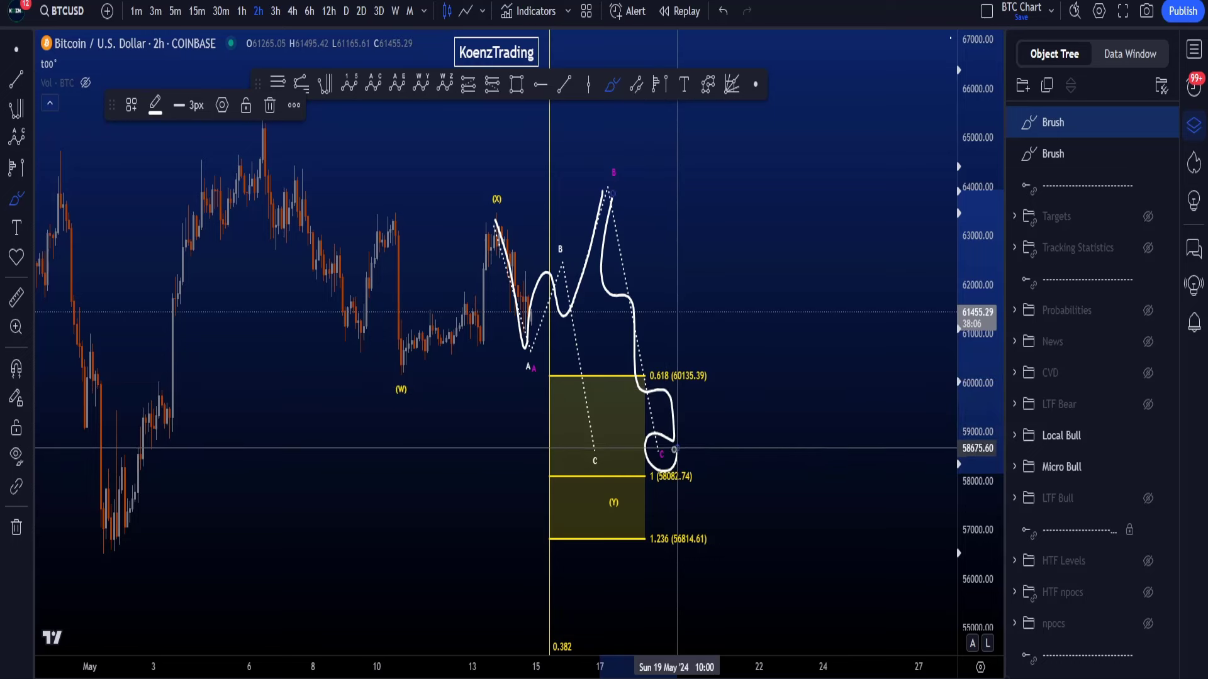
key(ctrl+z)
key(ctrl+z)
key(ctrl+z)
key(ctrl+z)
mouse_move(532, 385)
mouse_down()
mouse_move(717, 539)
mouse_move(682, 394)
mouse_up()
key(ctrl+z)
Hide the Micro Bull and Local Bull groups and show the LTF Bear group
click(1150, 406)
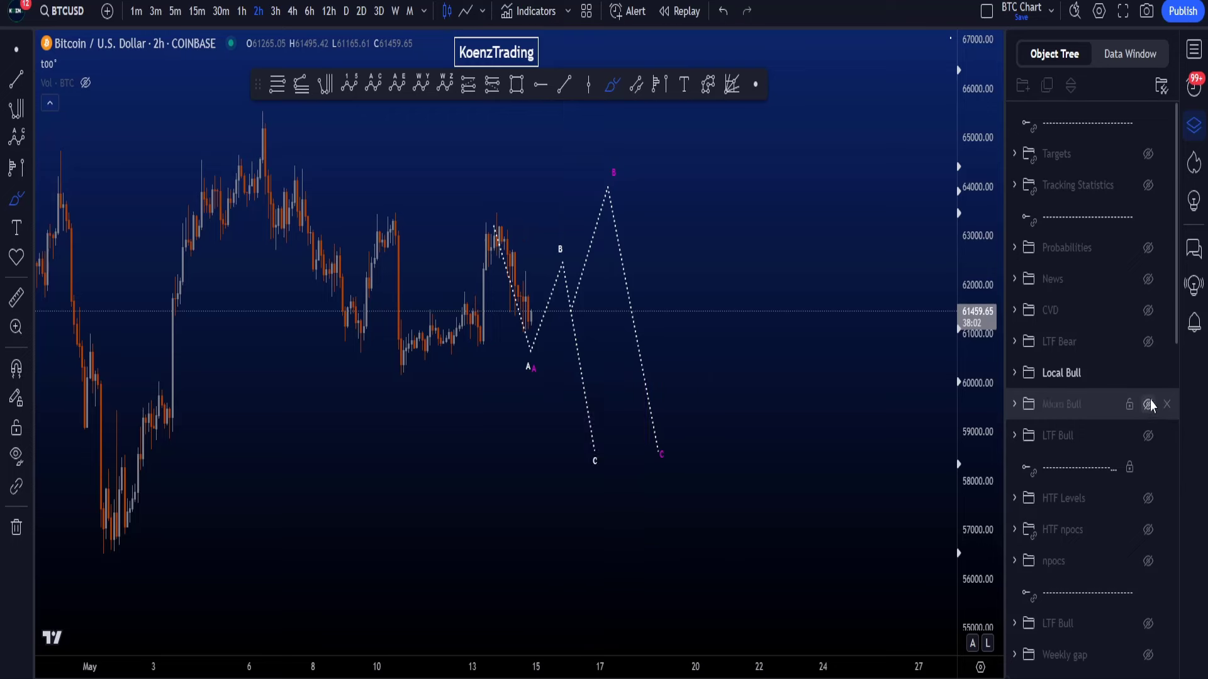
click(1146, 343)
scroll(725, 350, down, 1)
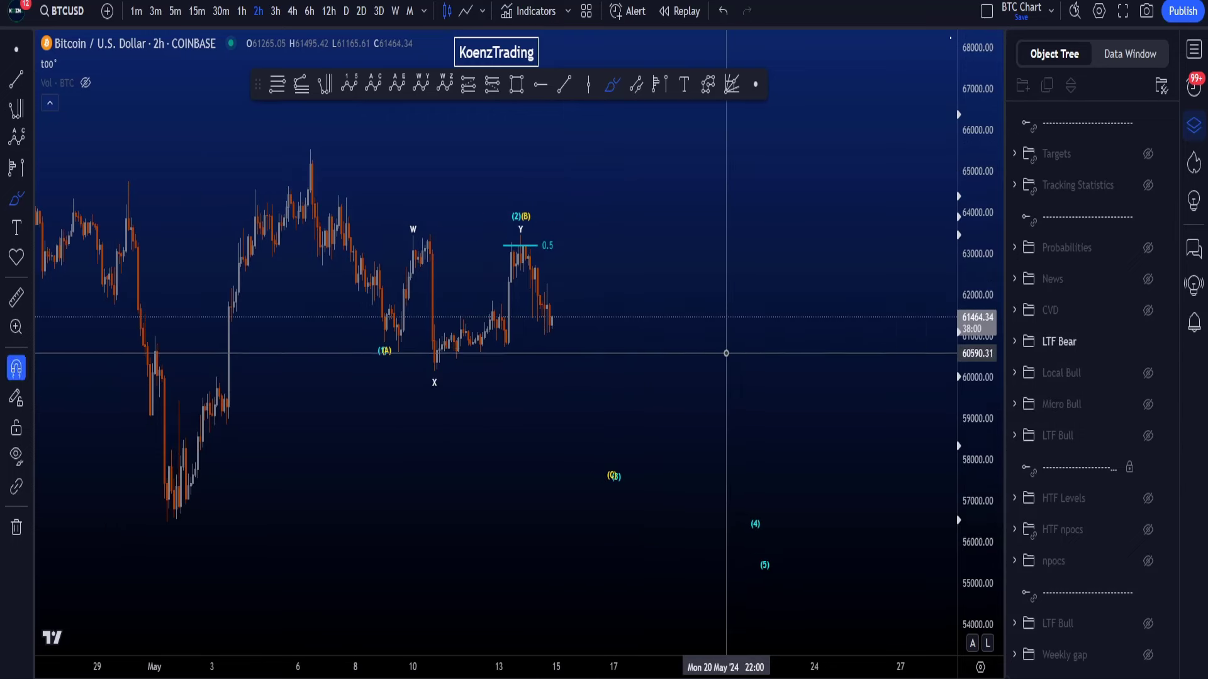
Brush lines under the early May low and above the 6 May high, then undo both
drag(118, 515, 251, 522)
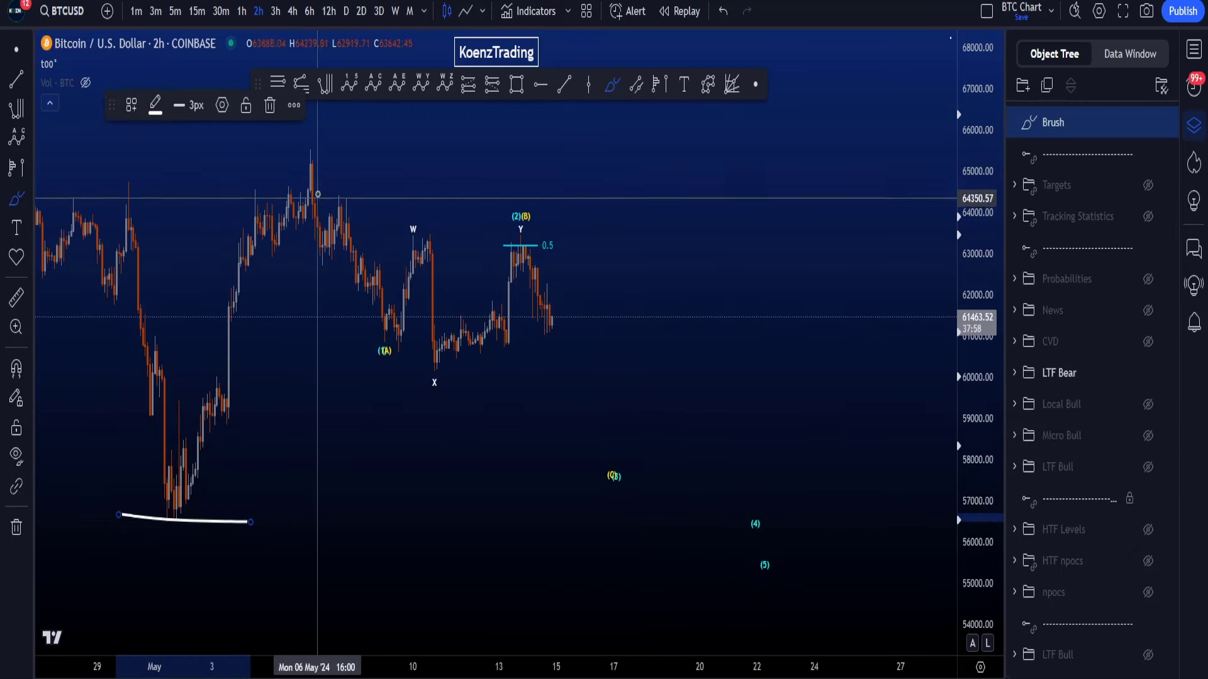
drag(287, 145, 346, 144)
key(ctrl+z)
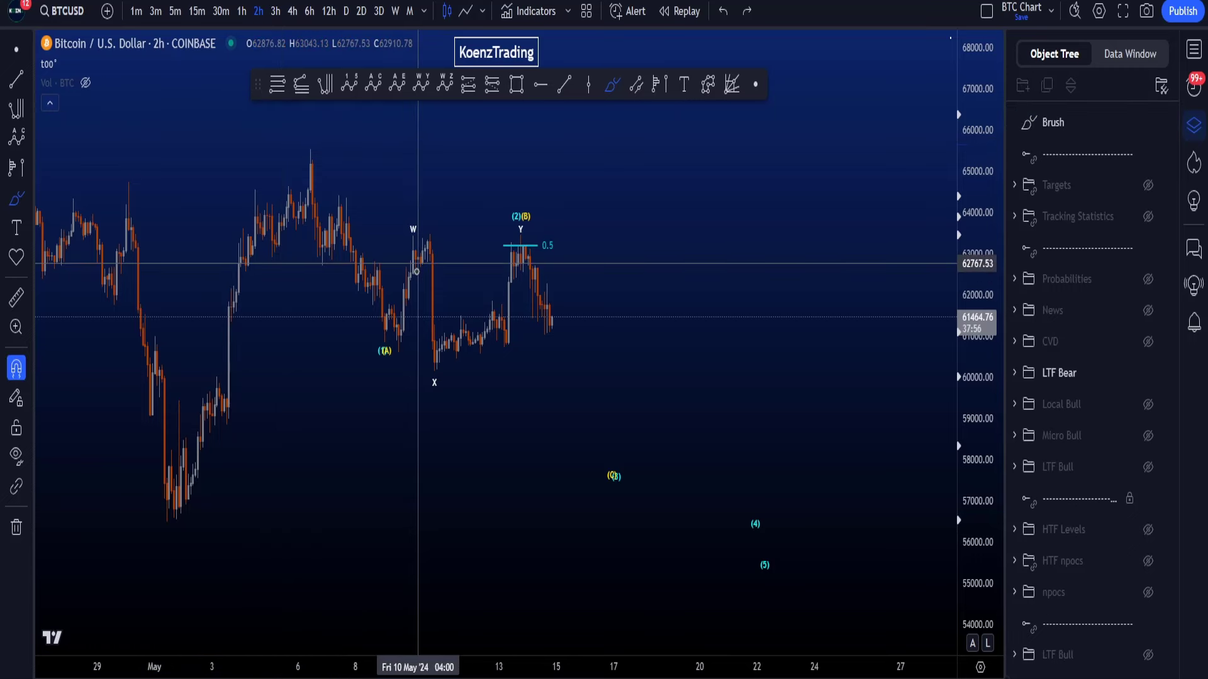
key(ctrl+z)
Trace the decline from the 6 May high into a circled (1)(A) low with the brush, then undo it
scroll(494, 290, up, 3)
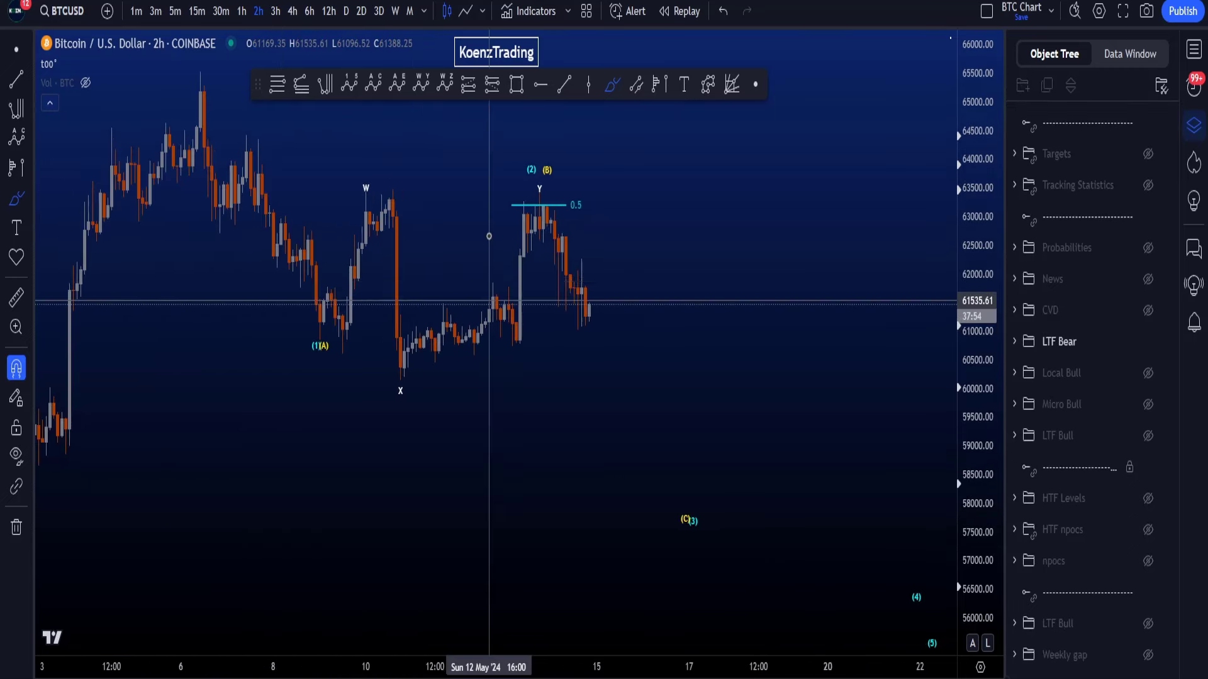
mouse_move(217, 137)
mouse_down()
mouse_move(262, 180)
mouse_move(350, 391)
mouse_move(328, 322)
mouse_up()
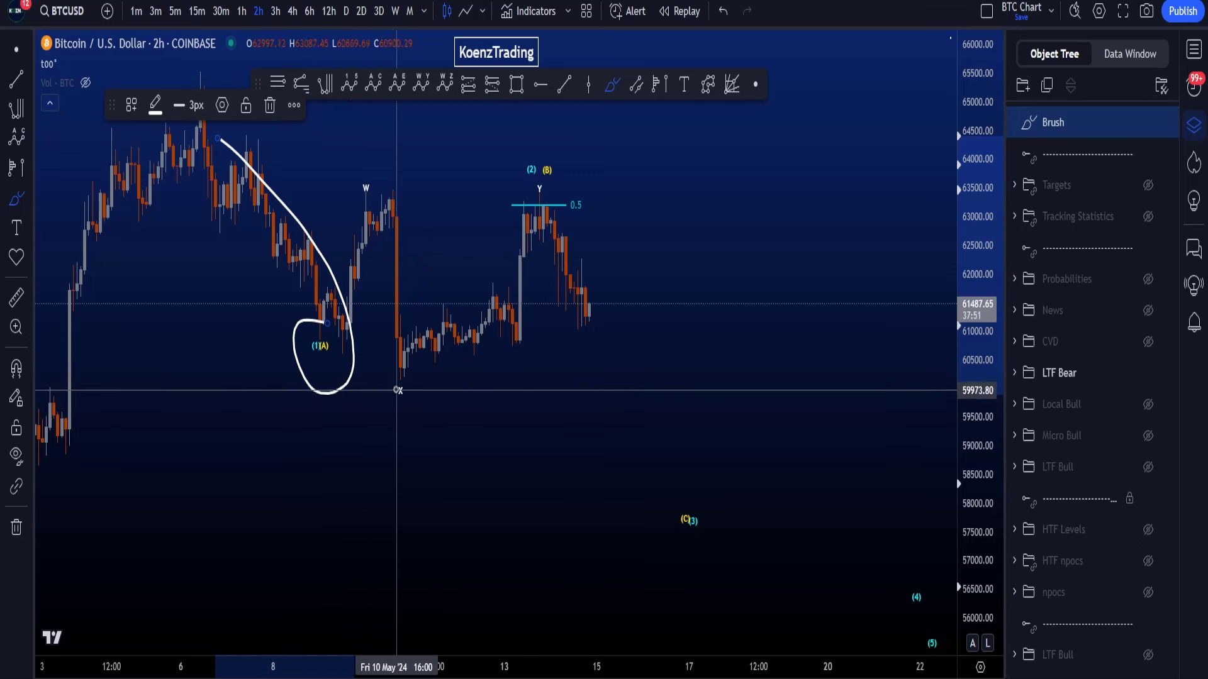
key(ctrl+z)
Brush a drop from the (2)(B) high and circle the Y top at the 0.5 level, then undo the strokes
mouse_move(569, 162)
mouse_down()
mouse_move(529, 140)
mouse_move(666, 376)
mouse_move(665, 364)
mouse_up()
mouse_move(678, 258)
mouse_down()
mouse_move(692, 443)
mouse_move(481, 280)
mouse_up()
key(ctrl+z)
key(ctrl+z)
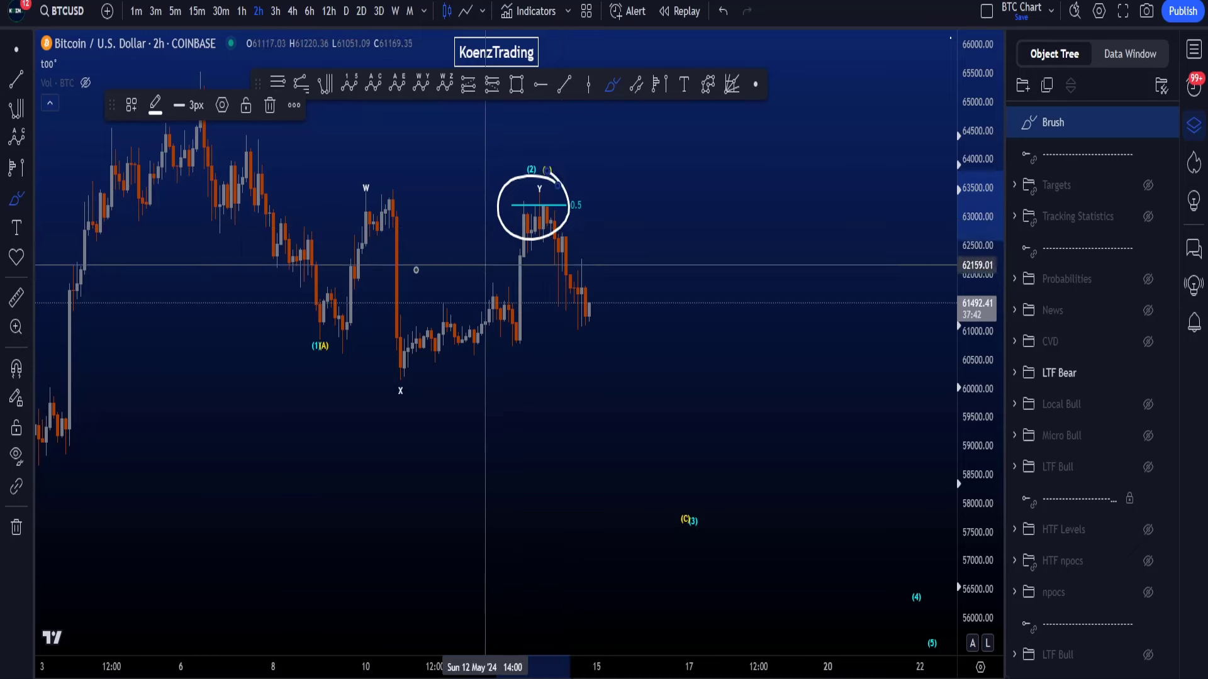
key(ctrl+z)
Trace the (1)(A)-to-Y and X-to-Y legs and circle the W high with the brush, undoing each stroke
mouse_move(316, 346)
mouse_down()
mouse_move(402, 368)
mouse_move(551, 187)
mouse_up()
key(ctrl+z)
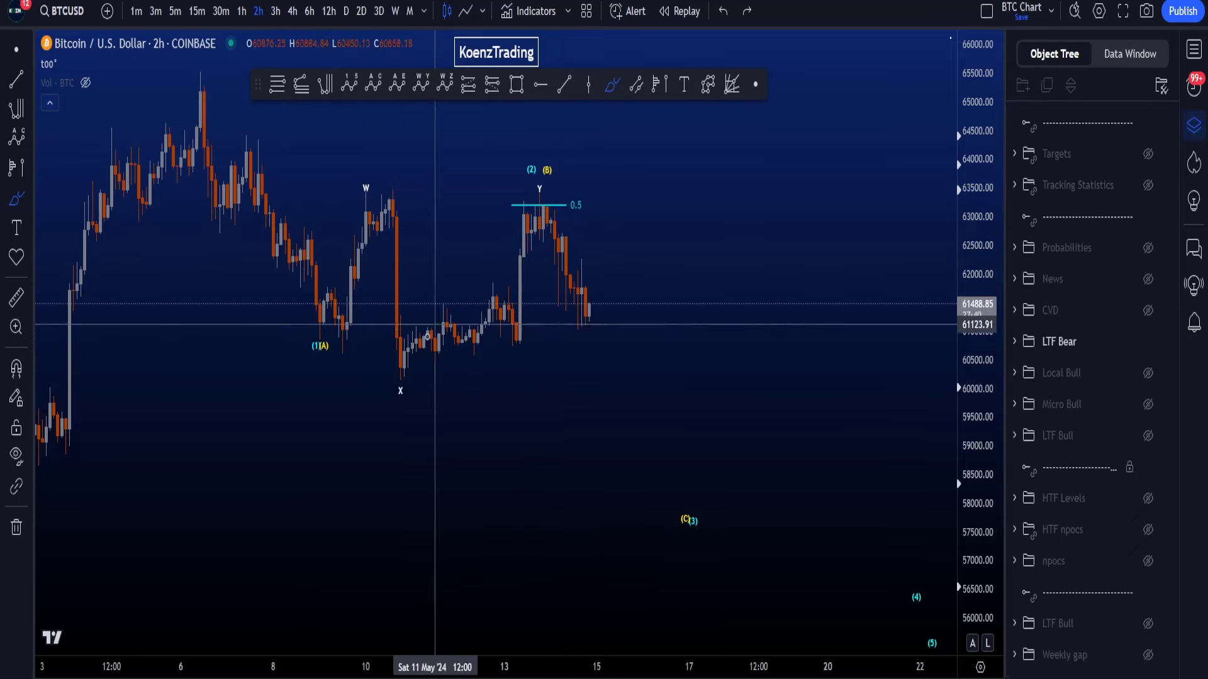
mouse_move(394, 380)
mouse_down()
mouse_move(486, 297)
mouse_move(518, 306)
mouse_move(539, 201)
mouse_up()
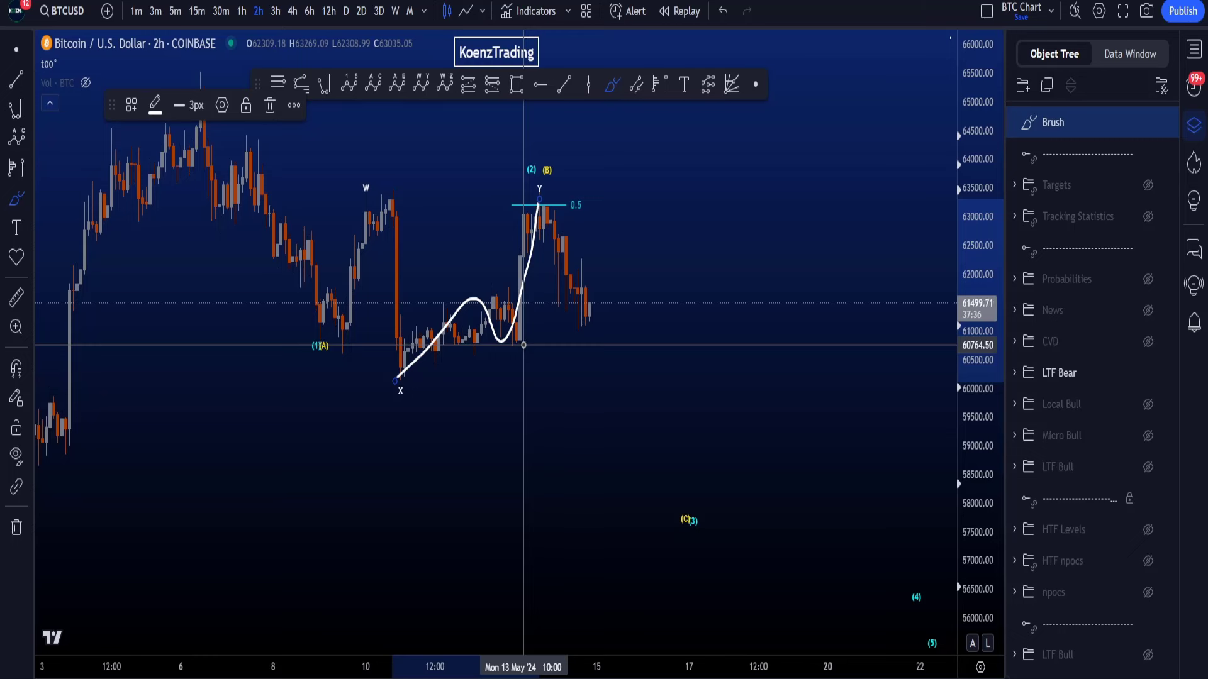
key(ctrl+z)
mouse_move(331, 340)
mouse_down()
mouse_move(377, 214)
mouse_move(400, 365)
mouse_move(497, 254)
mouse_up()
key(ctrl+z)
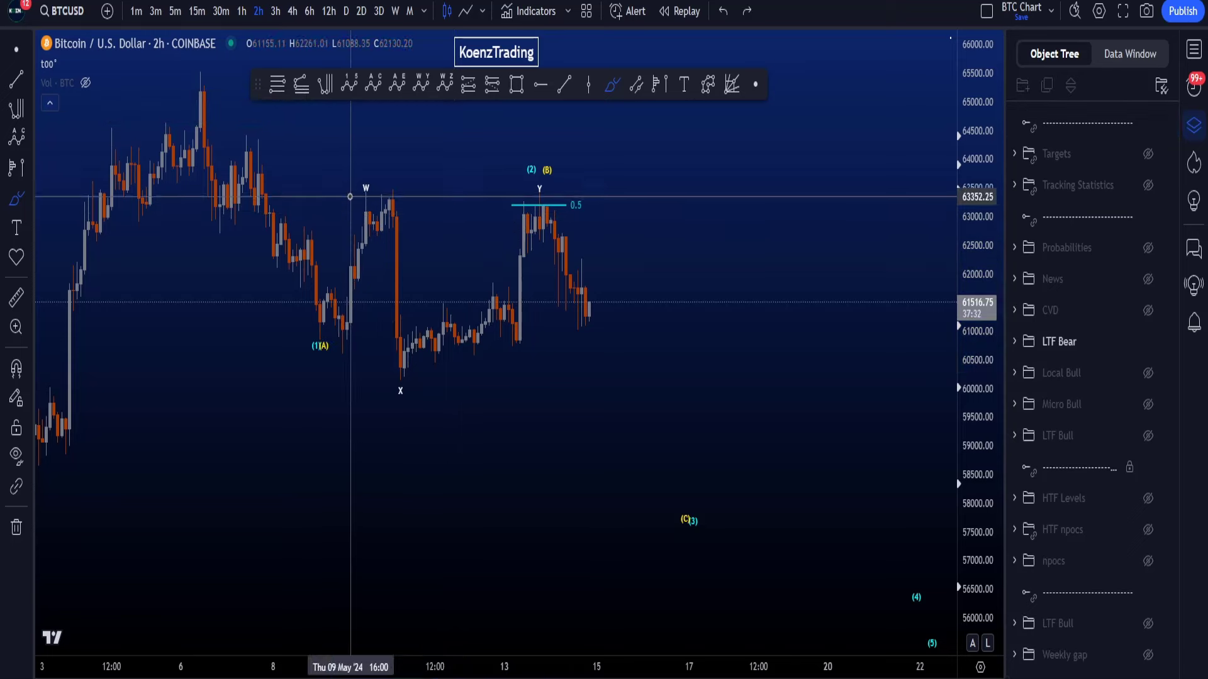
mouse_move(396, 165)
mouse_down()
mouse_move(407, 194)
mouse_move(393, 162)
mouse_up()
key(ctrl+z)
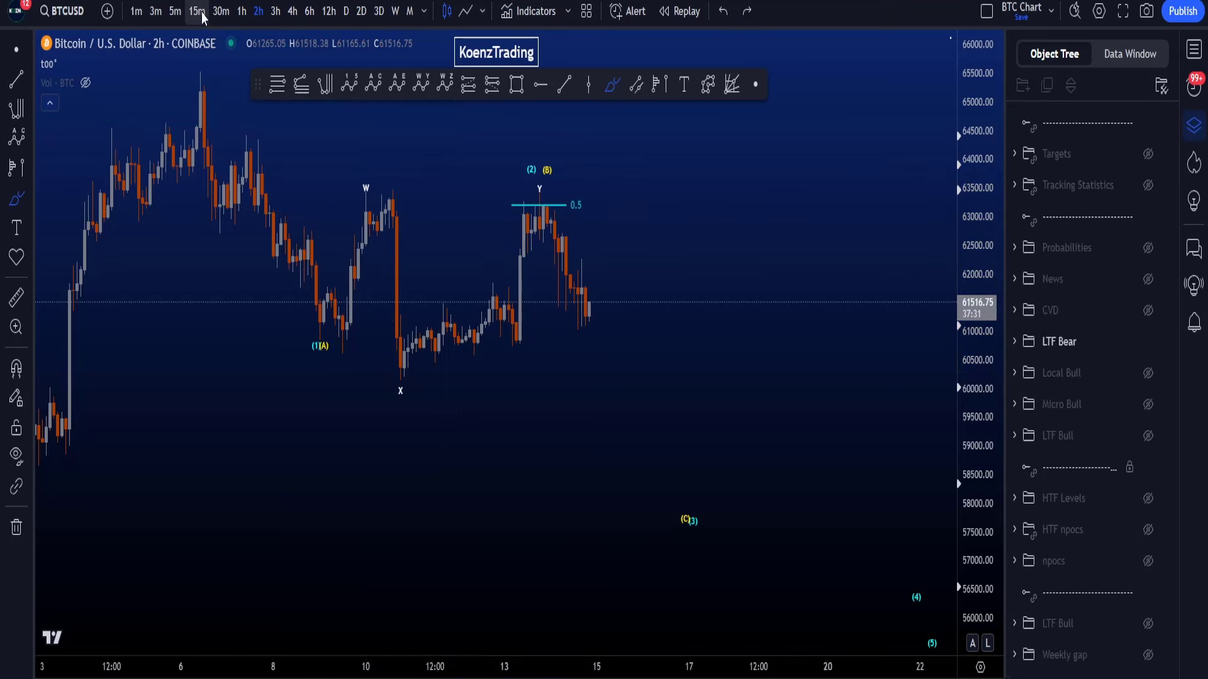
Switch the chart to the 15m timeframe and frame the W-X-Y structure
click(197, 11)
scroll(665, 485, down, 3)
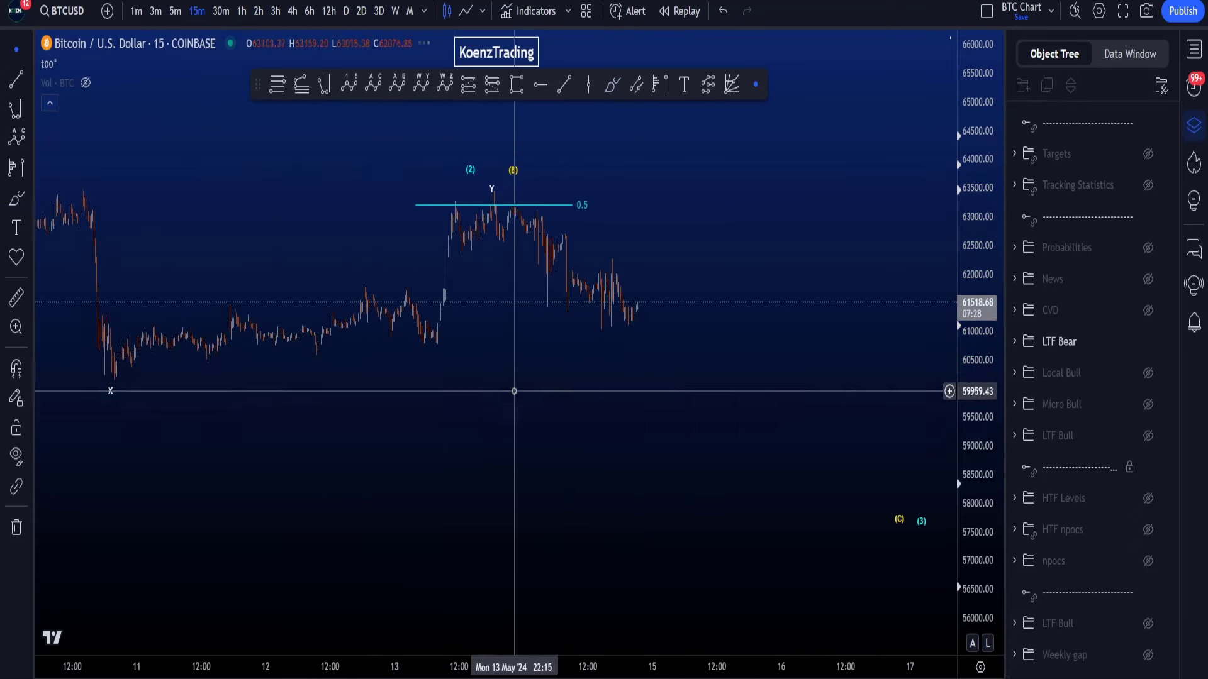
drag(517, 391, 732, 454)
drag(971, 566, 971, 475)
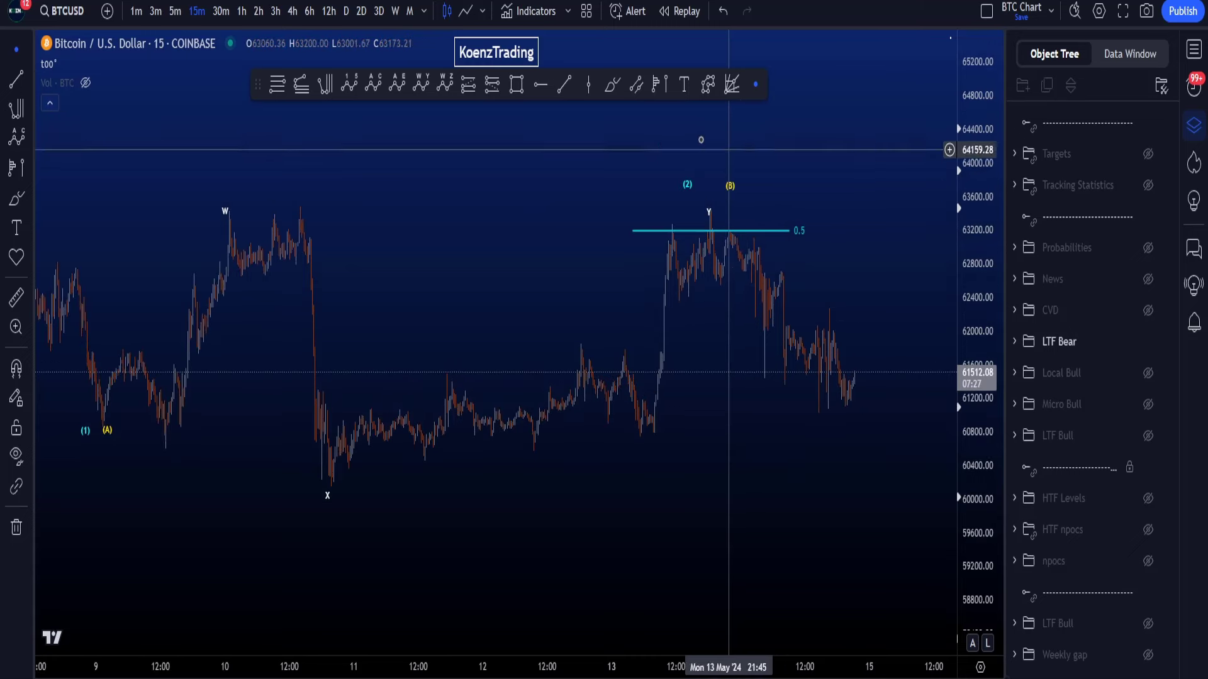
Circle the X low with the brush, then undo the circle
click(612, 84)
drag(351, 497, 295, 502)
key(ctrl+z)
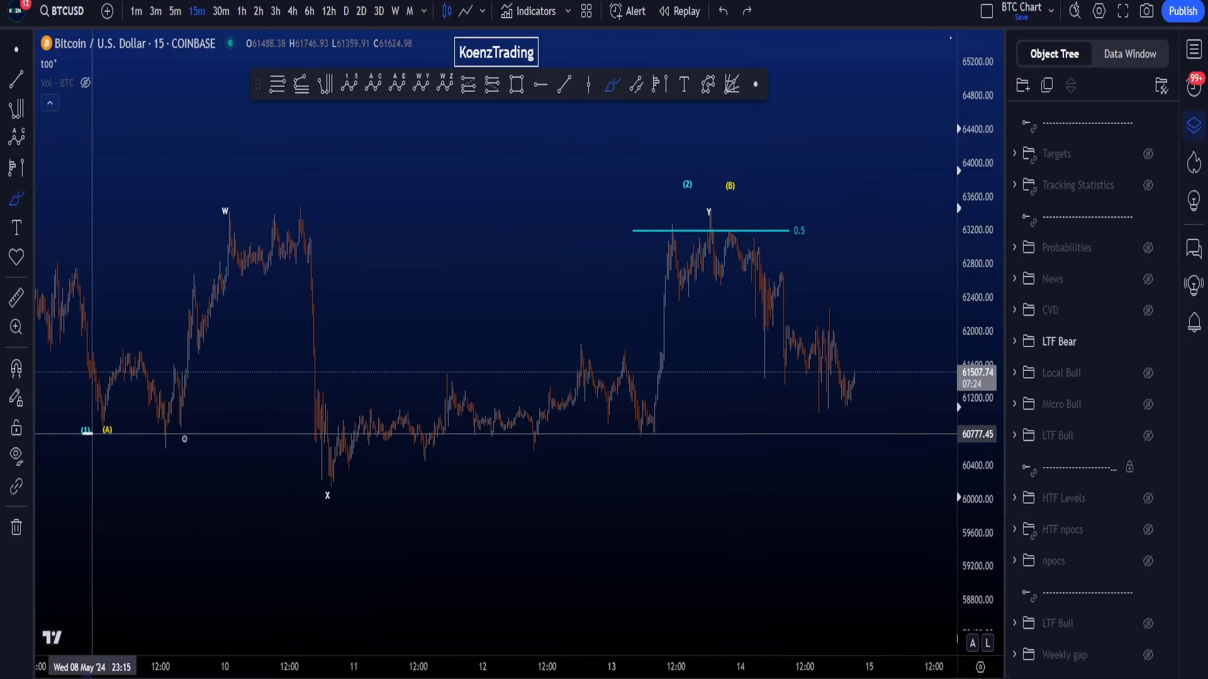
Trace the correction from (A) through W and X up to (B) with the brush, undoing an extra stroke near the lows
mouse_move(184, 439)
mouse_down()
mouse_move(40, 428)
mouse_move(56, 426)
mouse_move(232, 216)
mouse_move(297, 399)
mouse_move(540, 334)
mouse_up()
key(ctrl+z)
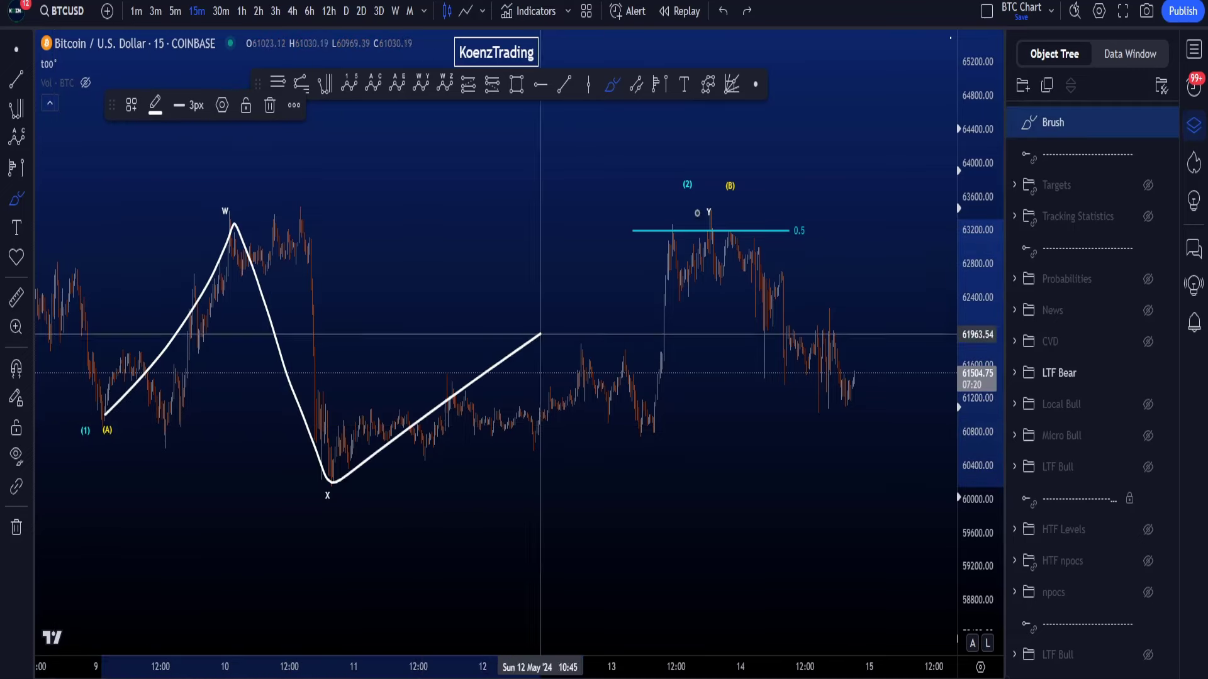
drag(697, 212, 727, 176)
mouse_move(347, 458)
mouse_down()
mouse_move(363, 478)
mouse_move(157, 442)
mouse_move(211, 434)
mouse_up()
key(ctrl+z)
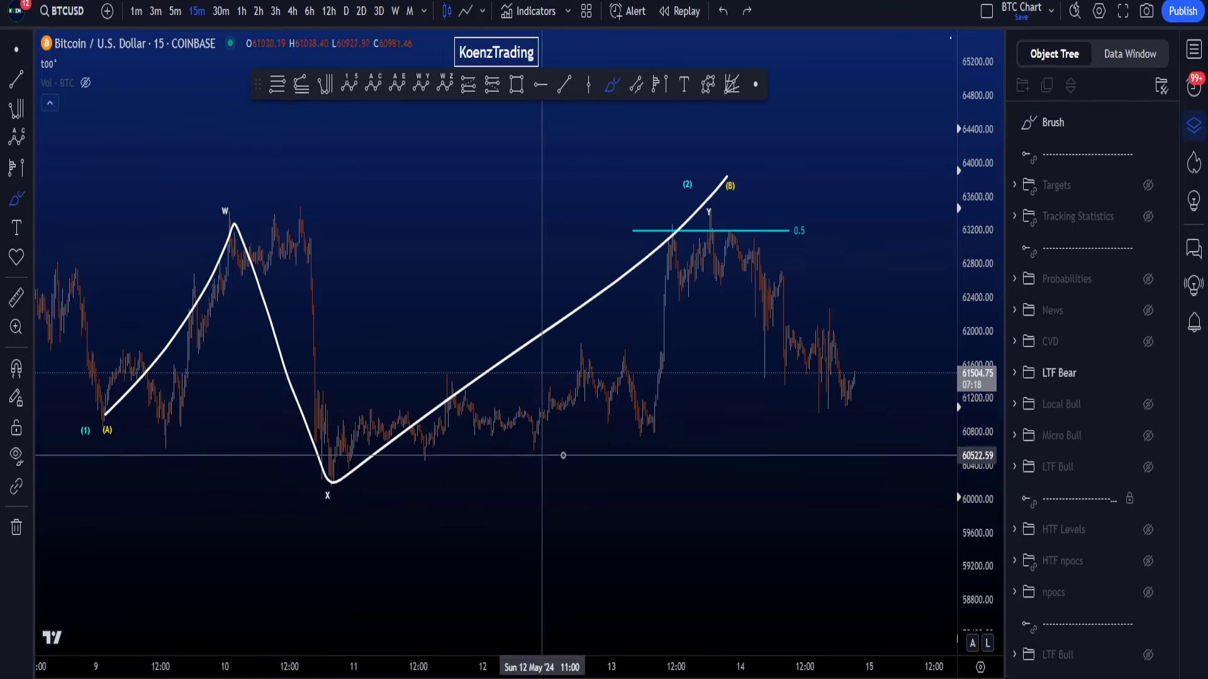
Undo the W-X-Y trace, brush a stroke from the (A) low up to (B), and undo it
key(ctrl+z)
mouse_move(102, 418)
mouse_down()
mouse_move(149, 417)
mouse_move(230, 237)
mouse_move(274, 252)
mouse_move(327, 464)
mouse_move(536, 409)
mouse_move(661, 241)
mouse_up()
key(ctrl+z)
scroll(384, 206, down, 5)
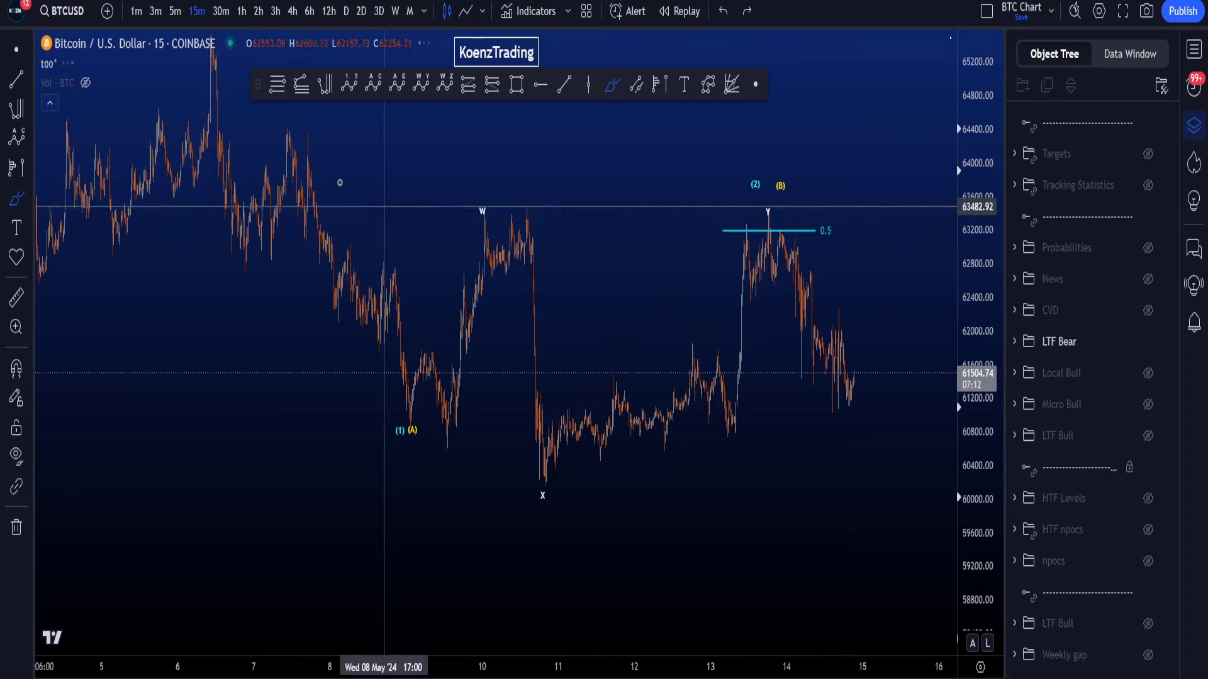
Circle the (1)(A) low of 9 May with the brush, then undo the circle
click(14, 52)
scroll(485, 189, up, 4)
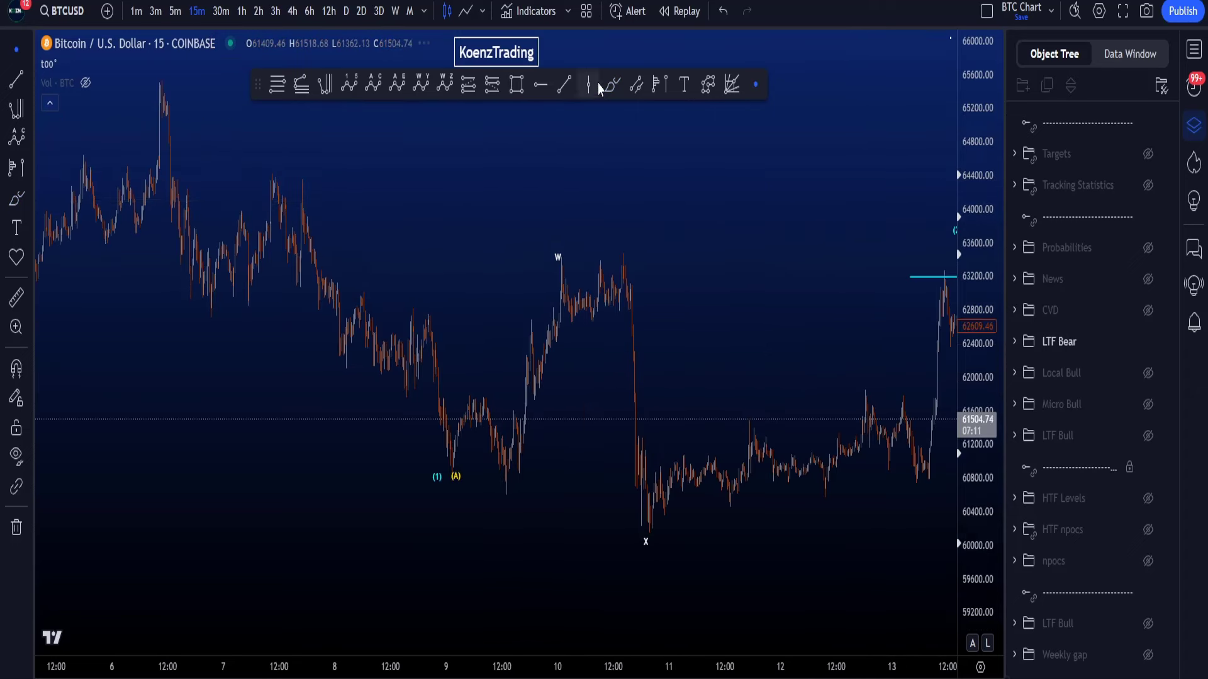
click(614, 86)
drag(445, 474, 445, 503)
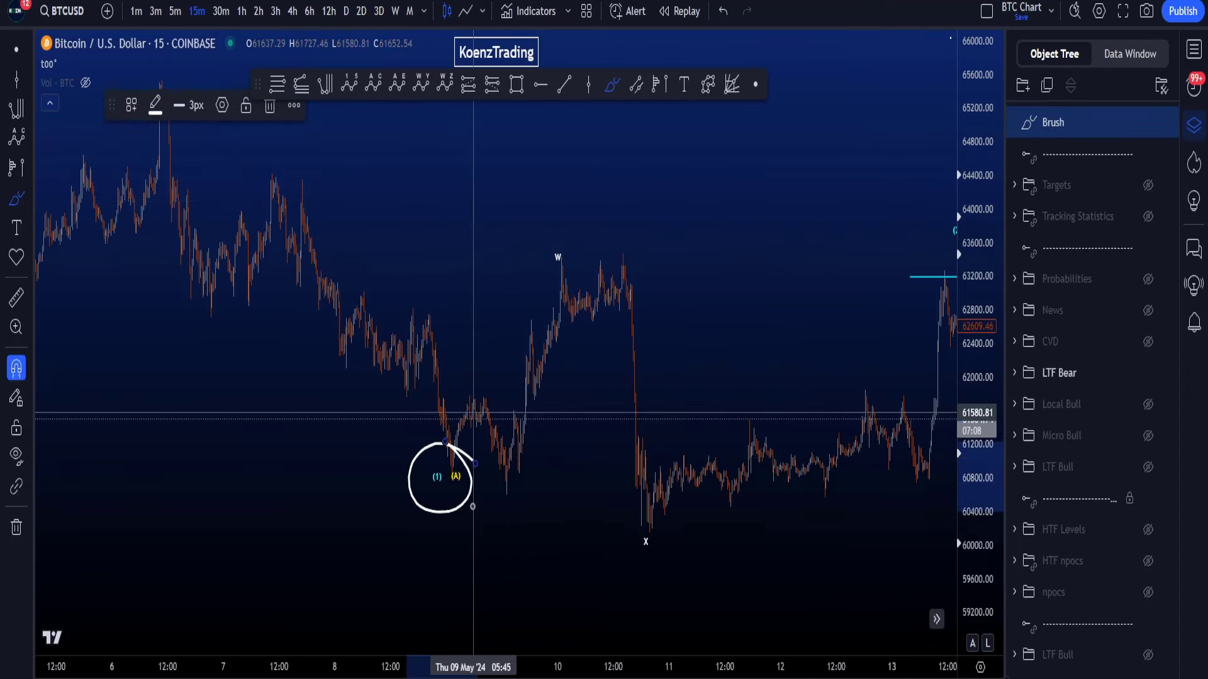
key(ctrl+z)
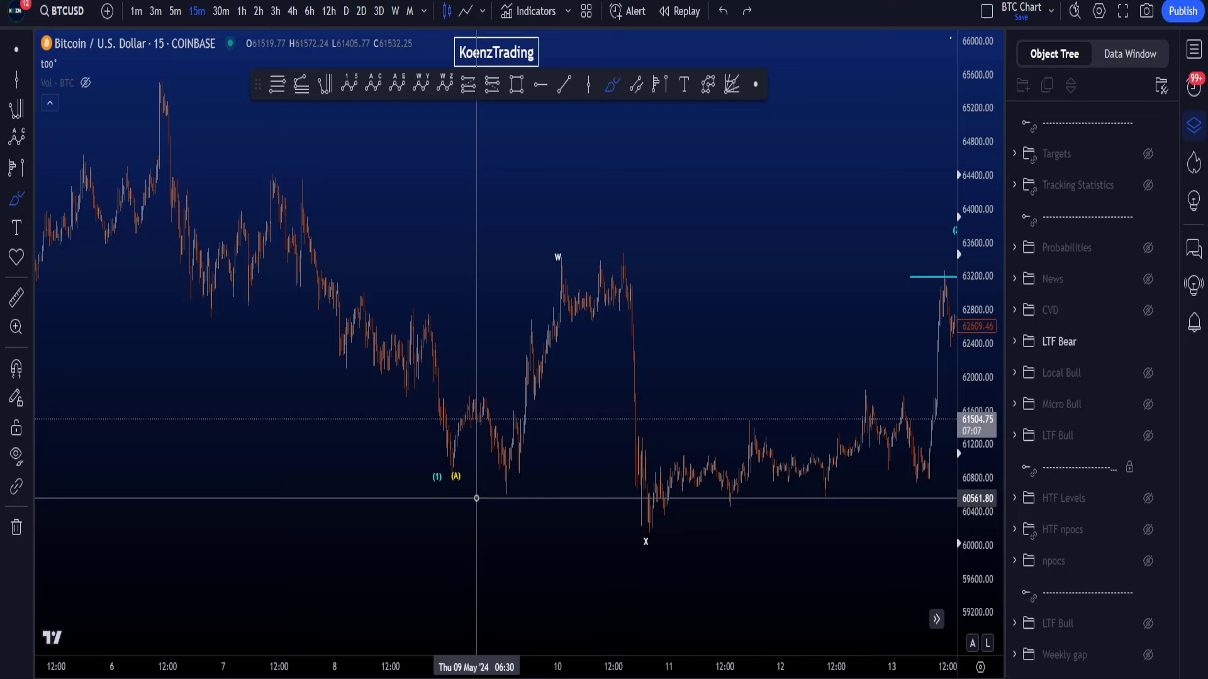
Trace the decline from the 6 May high with the brush, marking the 8 May swing high and continuing past (A) to the next low
scroll(476, 499, up, 3)
scroll(542, 410, down, 2)
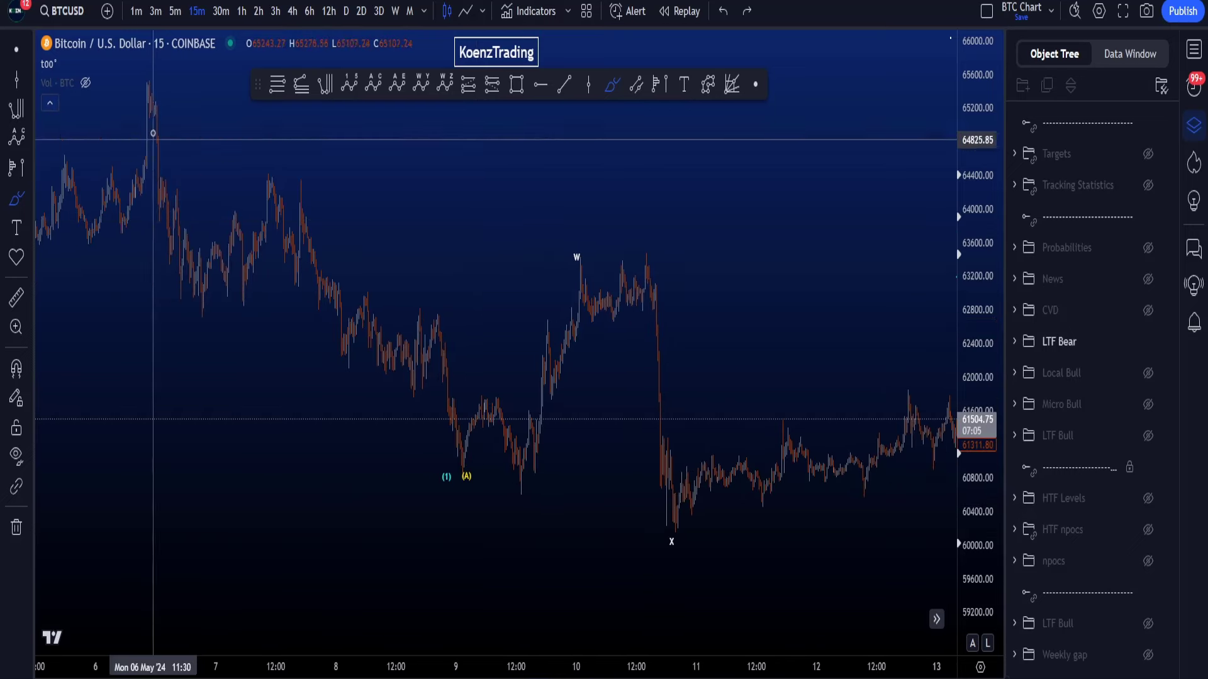
mouse_move(162, 122)
mouse_down()
mouse_move(188, 280)
mouse_move(270, 203)
mouse_move(369, 375)
mouse_move(422, 314)
mouse_move(417, 291)
mouse_move(435, 314)
mouse_up()
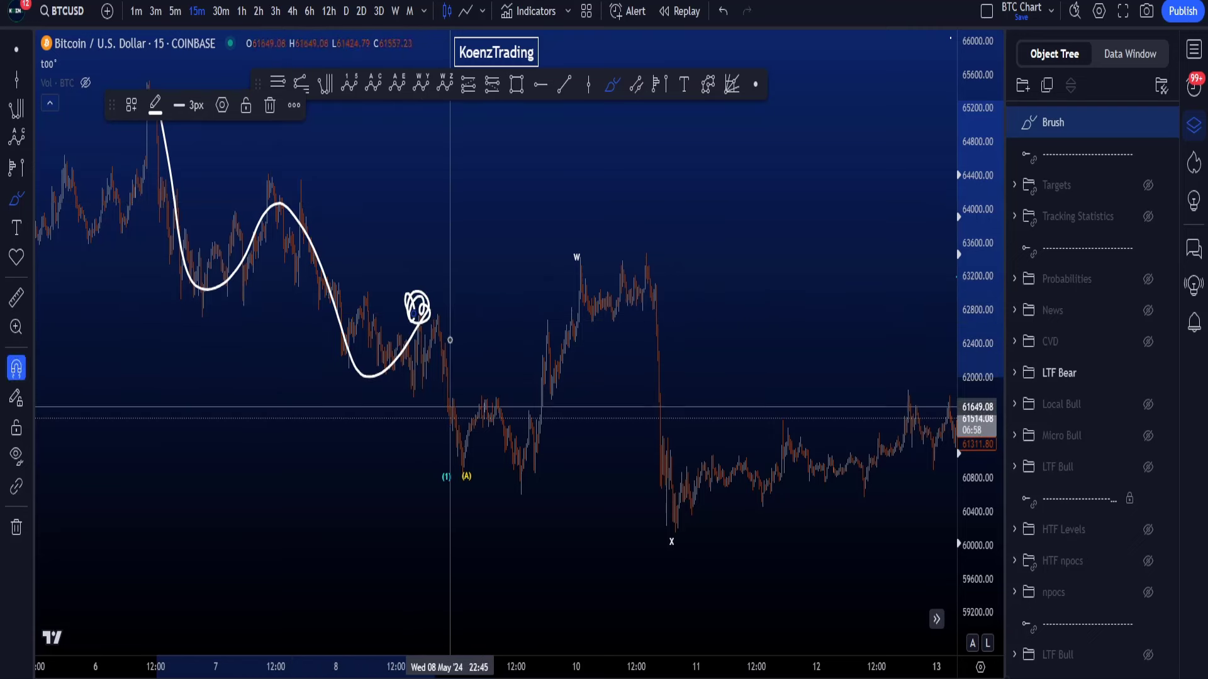
scroll(469, 376, up, 3)
mouse_move(402, 325)
mouse_down()
mouse_move(409, 382)
mouse_move(464, 442)
mouse_up()
drag(511, 411, 557, 495)
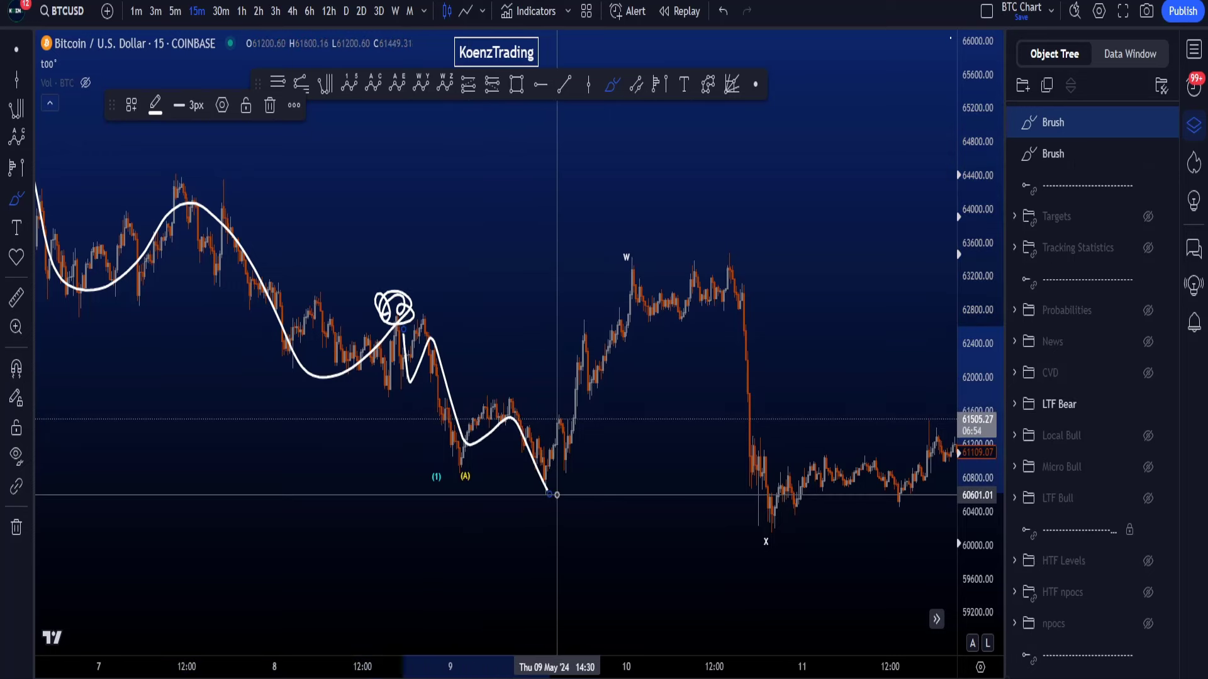
Brush an arc around the W high, then undo it along with the trace through the (A) low
drag(620, 234, 636, 244)
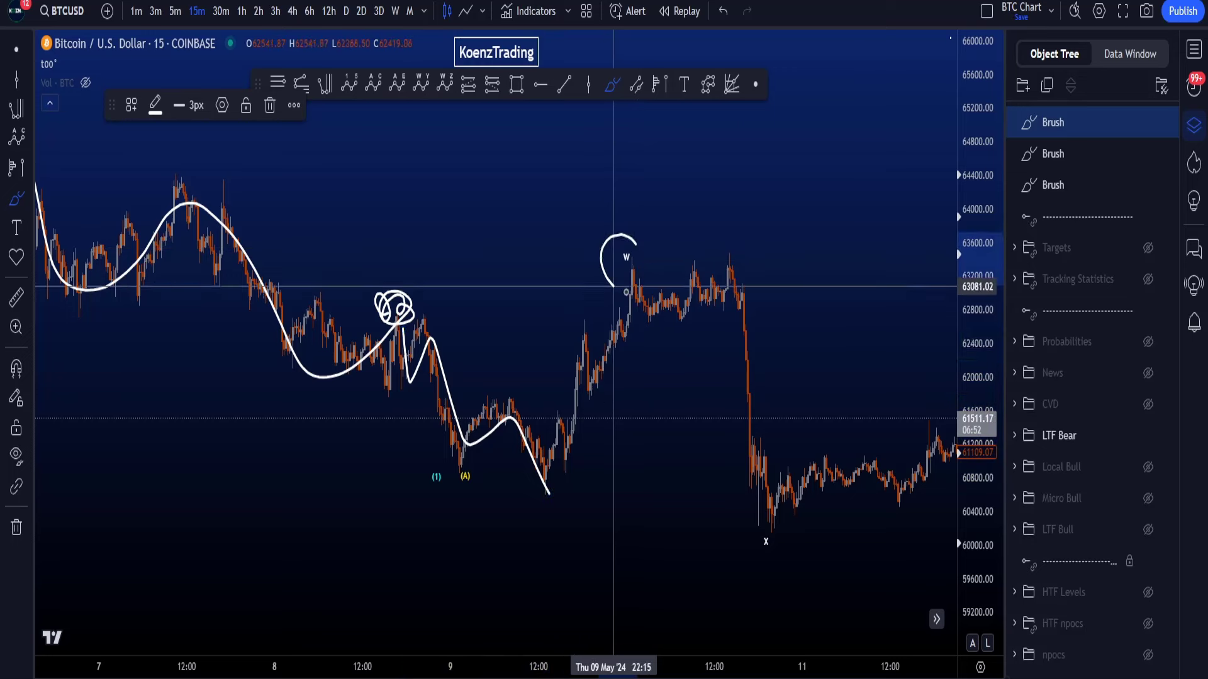
key(ctrl+z)
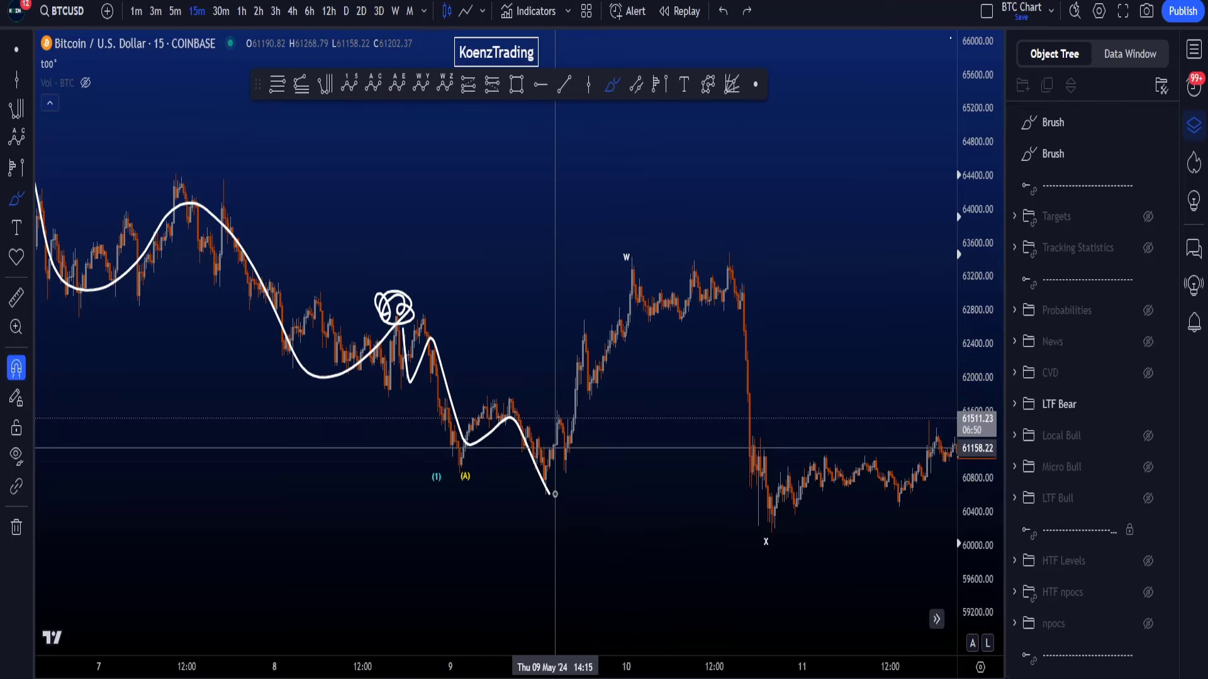
key(ctrl+z)
Circle the low following (A) and the (1)(A) low with the brush, undoing each mark
drag(564, 477, 567, 501)
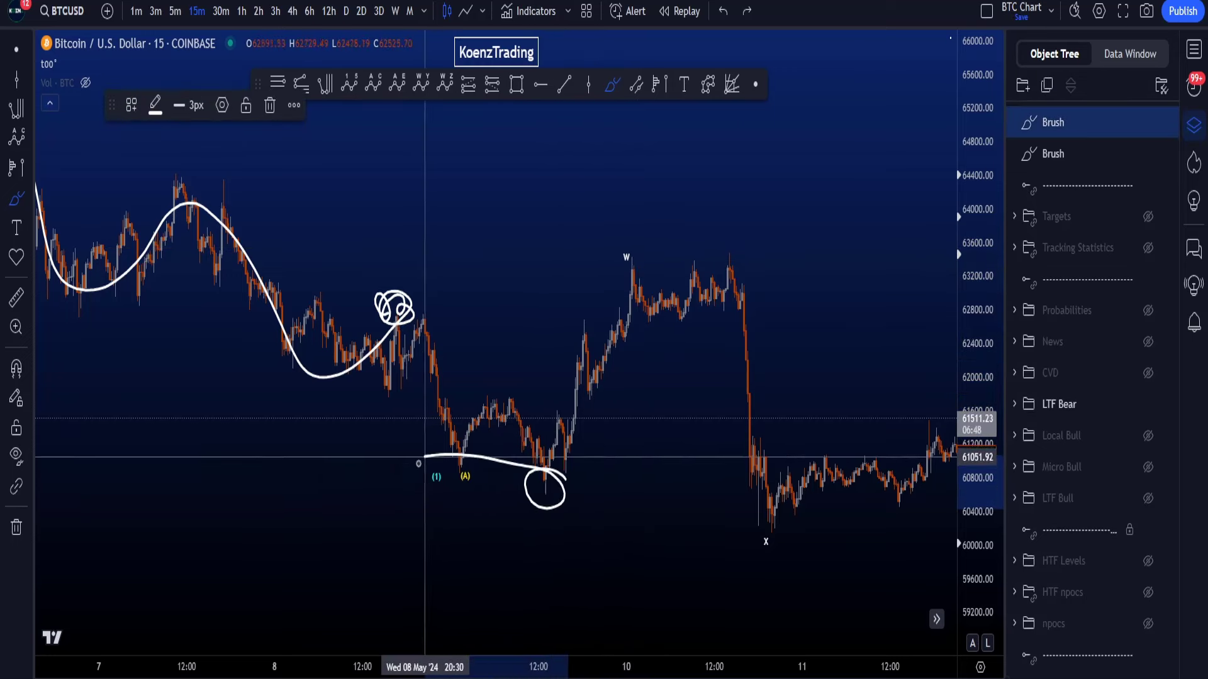
key(ctrl+z)
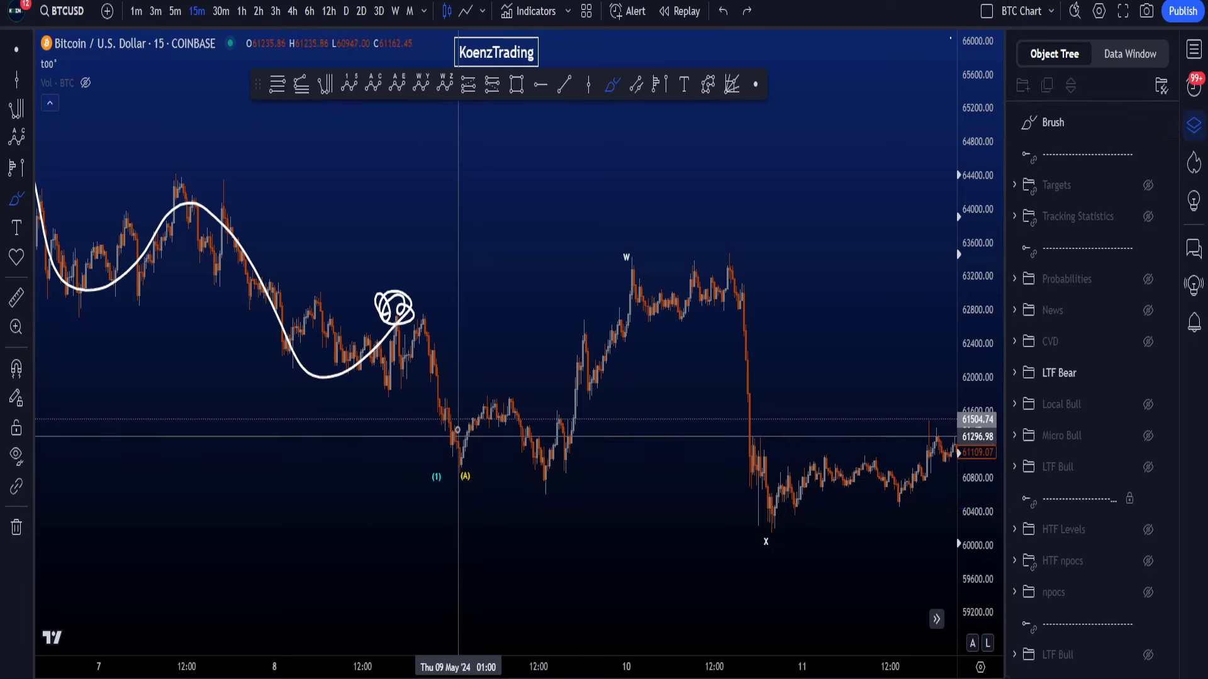
mouse_move(465, 459)
mouse_down()
mouse_move(420, 479)
mouse_move(454, 505)
mouse_up()
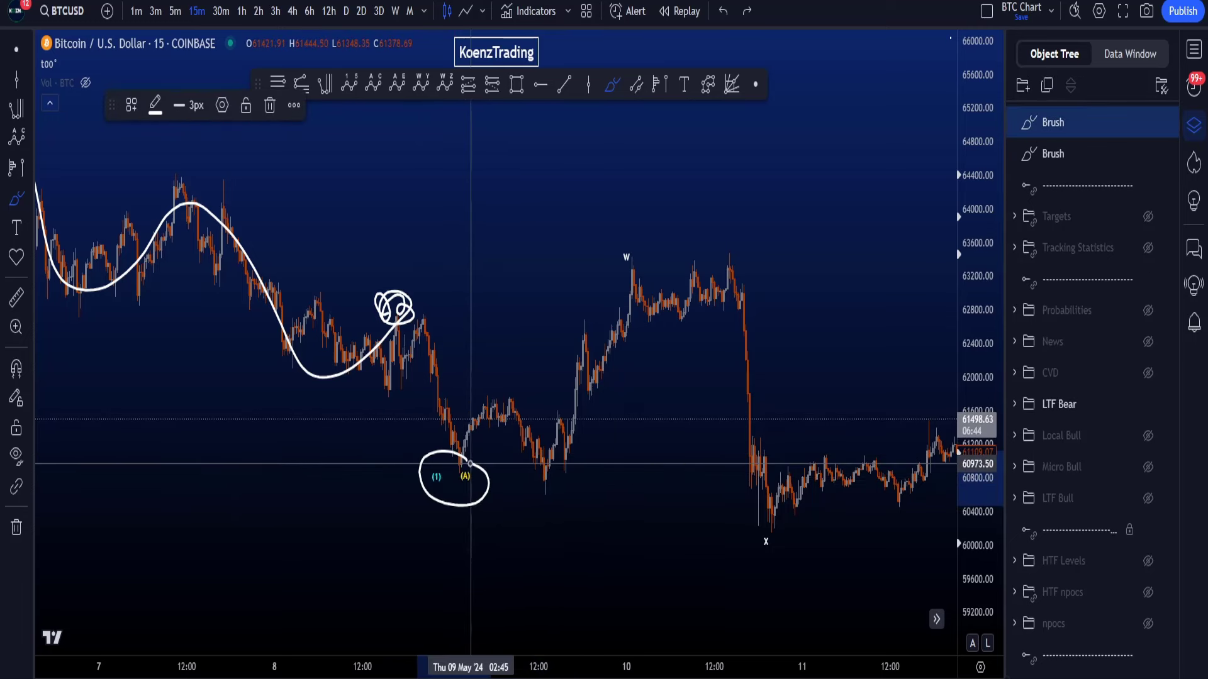
key(ctrl+z)
key(ctrl+z)
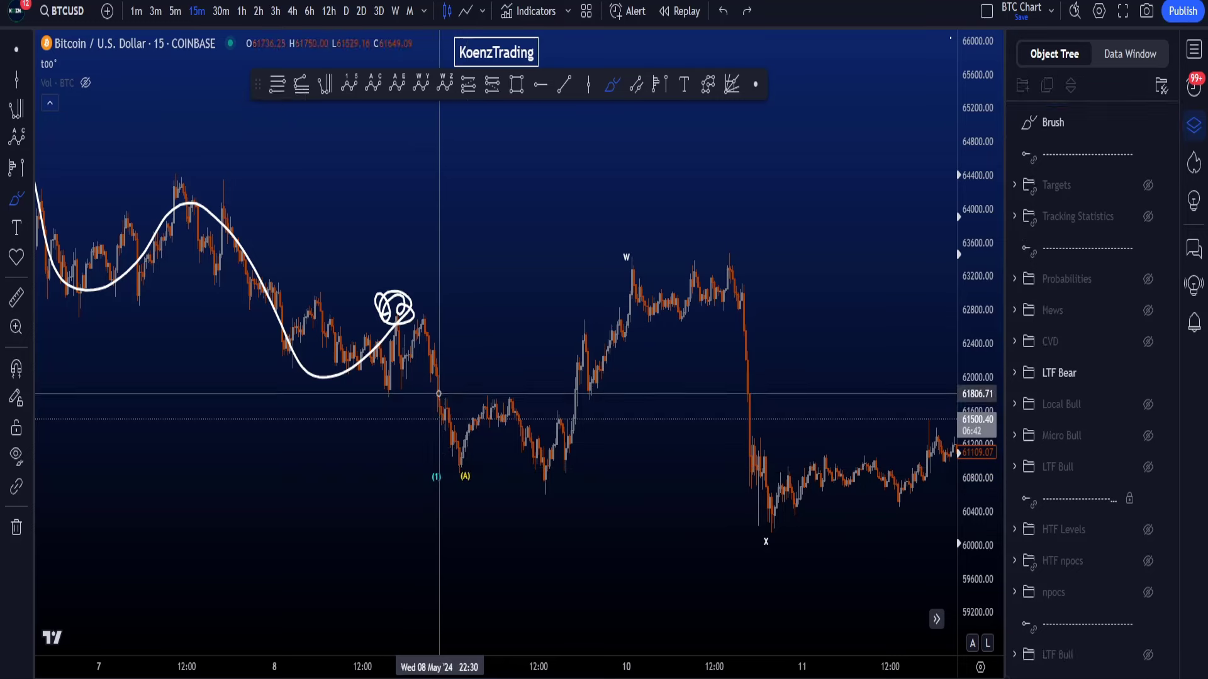
Brush the final drop toward (A) from the 8 May swing high, then undo all the remaining strokes
drag(441, 394, 440, 443)
key(ctrl+z)
drag(400, 338, 405, 373)
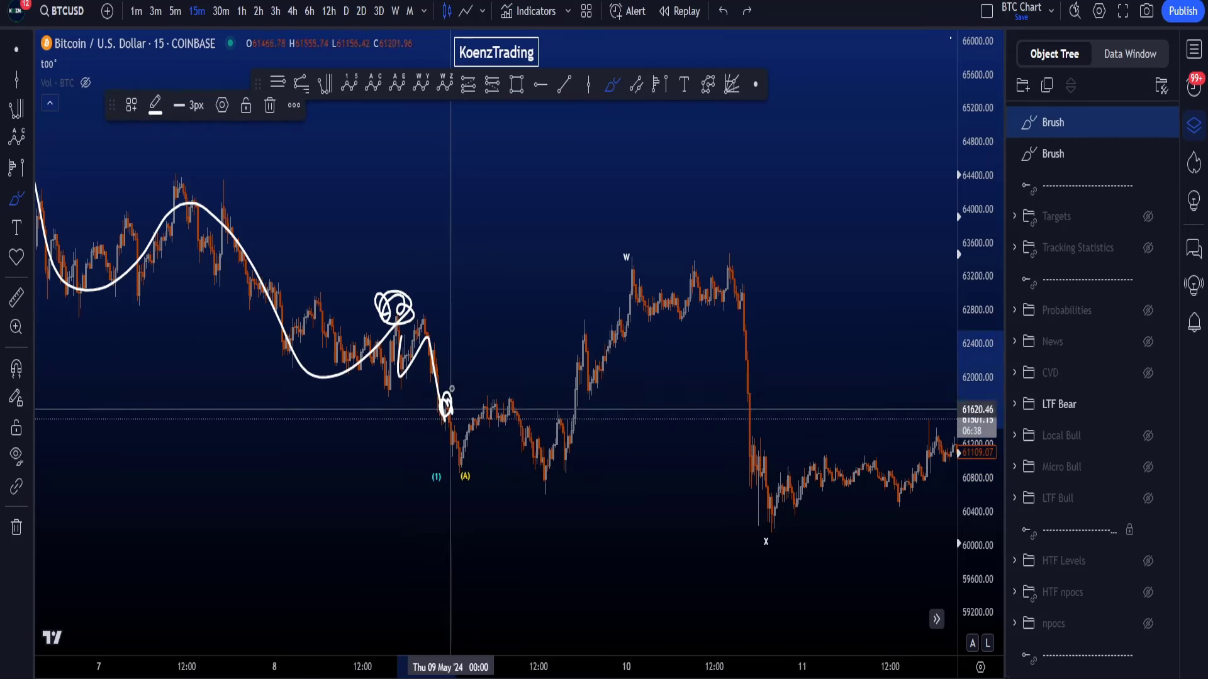
key(ctrl+z)
key(ctrl+z)
key(ctrl+z)
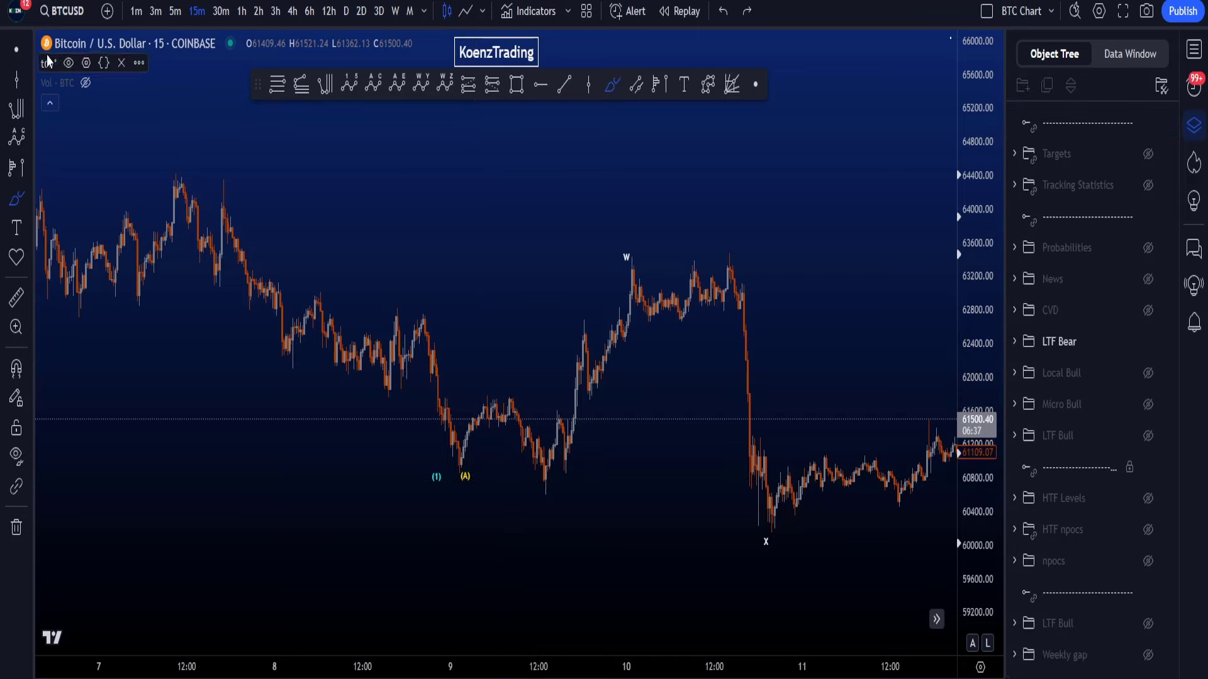
Switch the chart to the 1h timeframe and frame the W-X-Y structure with the (C)(3) target
key(Escape)
scroll(666, 458, down, 5)
drag(840, 409, 491, 367)
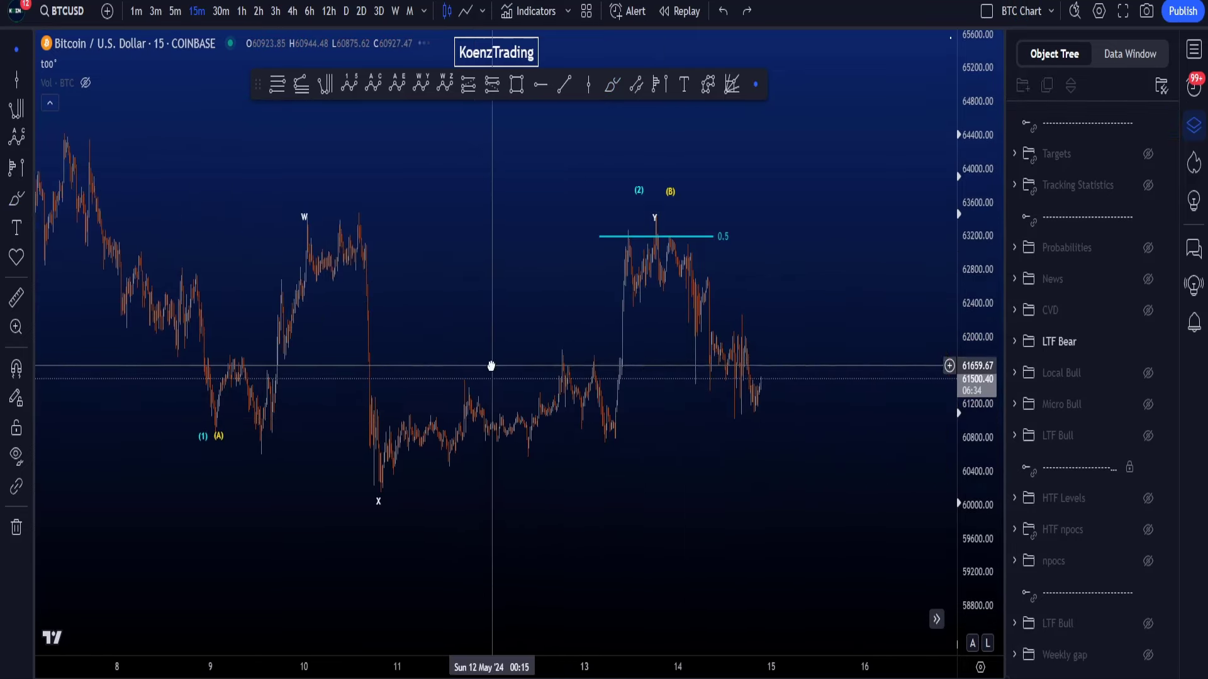
click(242, 11)
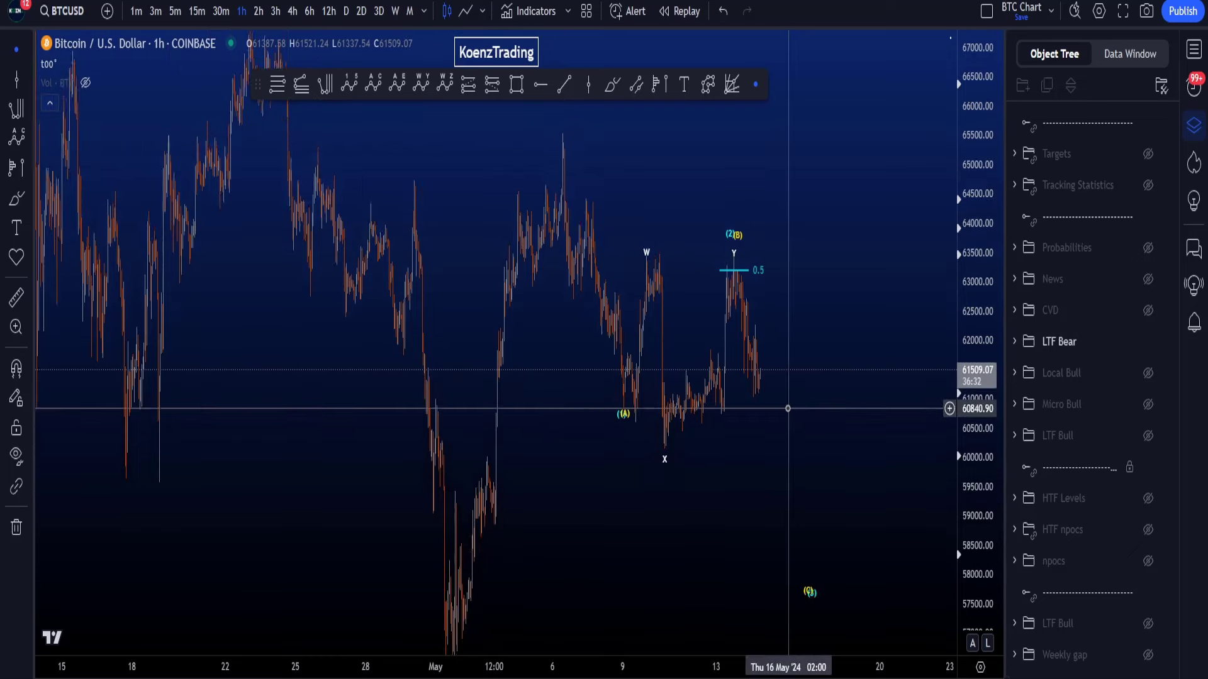
scroll(788, 409, up, 2)
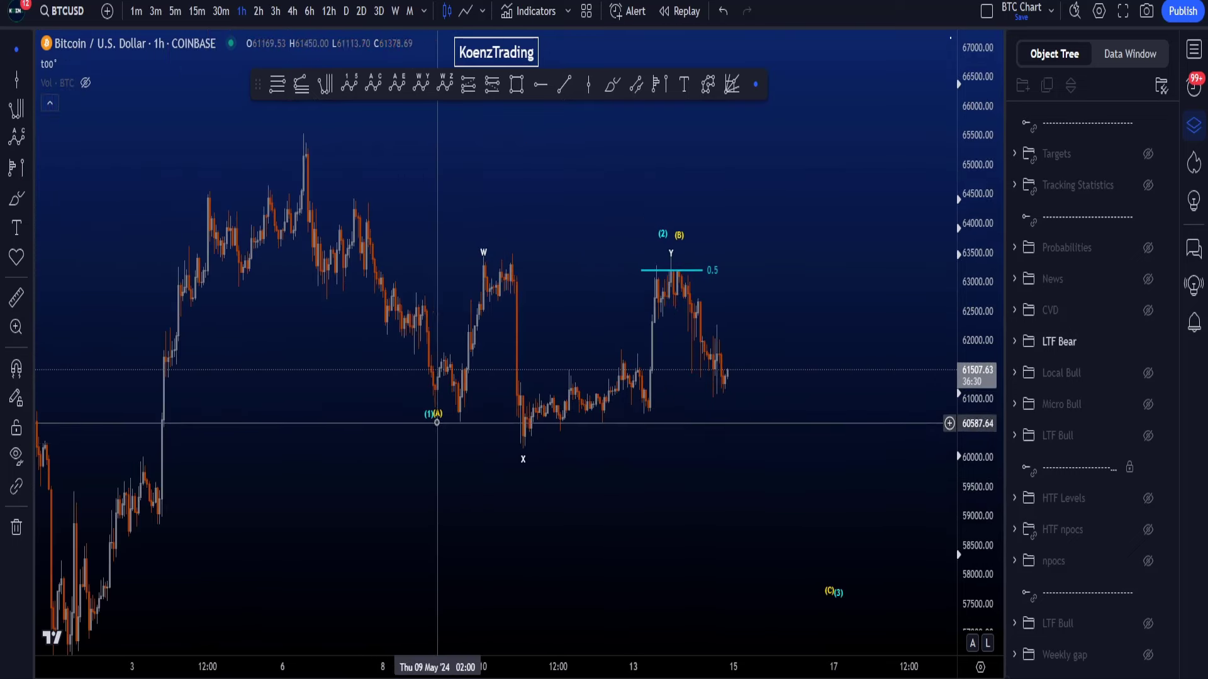
Mark the low following (A), the W high and the X-to-Y rise with the brush, undoing each stroke
mouse_move(433, 394)
mouse_down()
mouse_move(454, 436)
mouse_move(468, 403)
mouse_up()
key(ctrl+z)
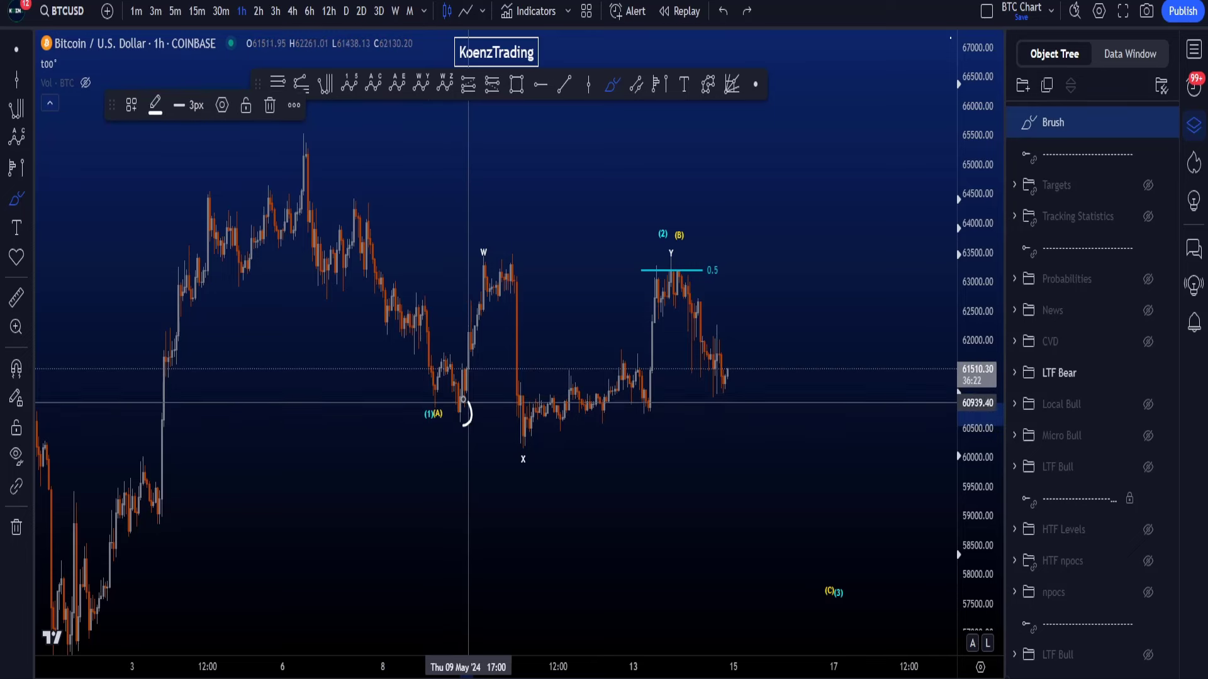
key(ctrl+z)
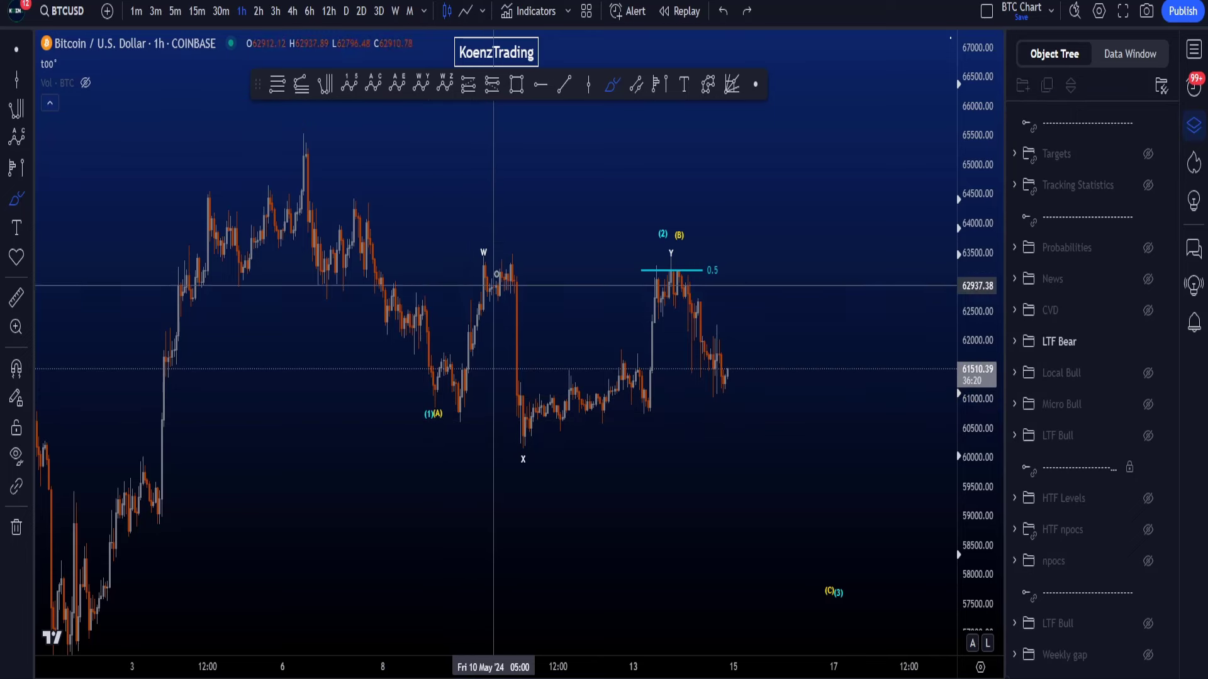
mouse_move(493, 239)
mouse_down()
mouse_move(466, 270)
mouse_move(497, 245)
mouse_up()
key(ctrl+z)
drag(520, 442, 680, 277)
key(ctrl+z)
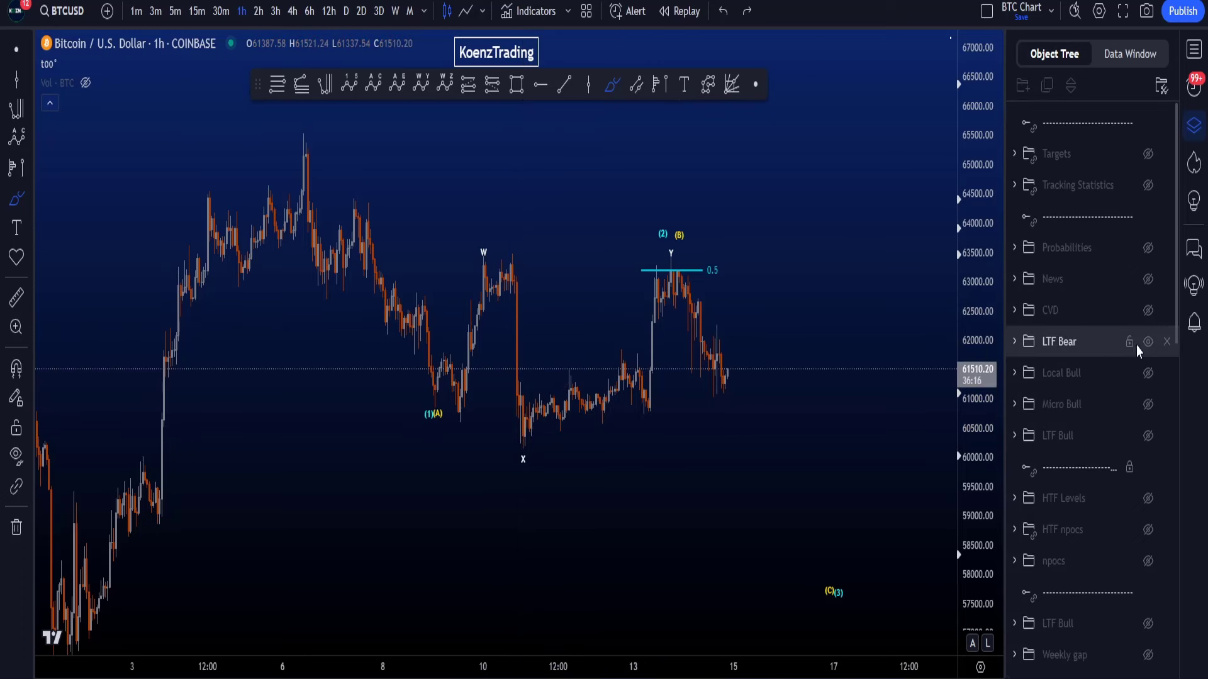
Hide the LTF Bear drawings and show the CVD group on the 1h chart
click(1146, 316)
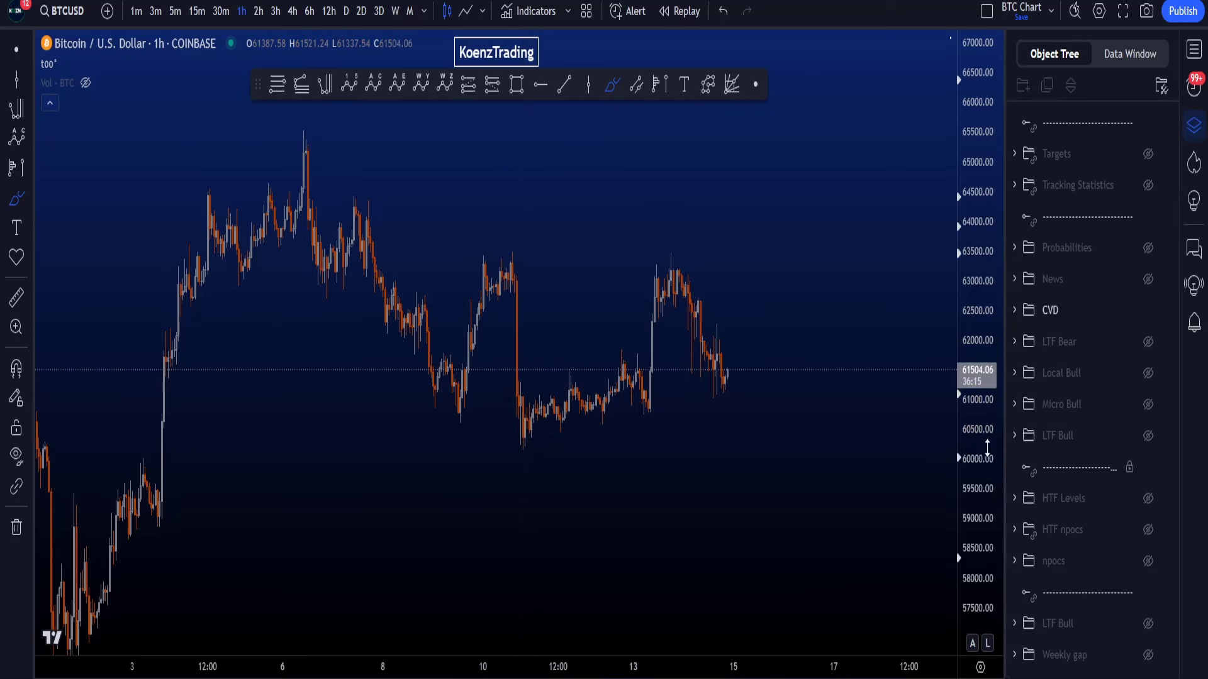
scroll(797, 458, up, 3)
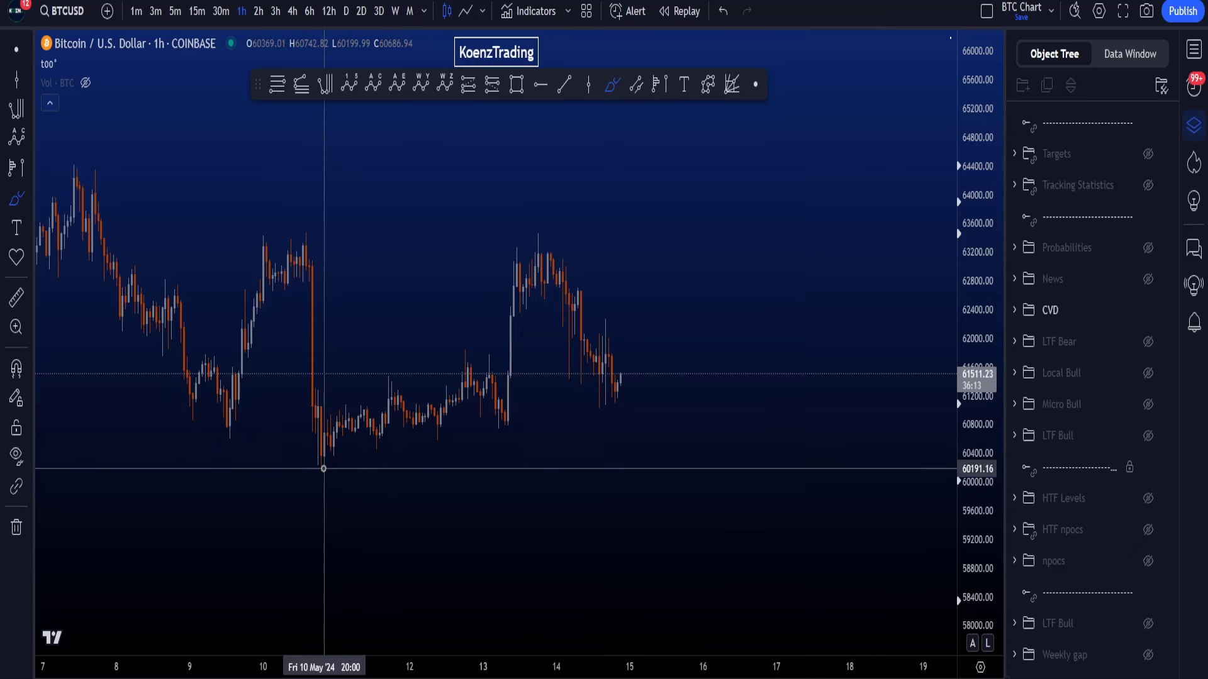
Brush strokes from the 10 May low toward current price and across the area beneath it, undoing each one
drag(323, 469, 633, 391)
key(ctrl+z)
key(ctrl+z)
drag(350, 485, 633, 572)
key(ctrl+z)
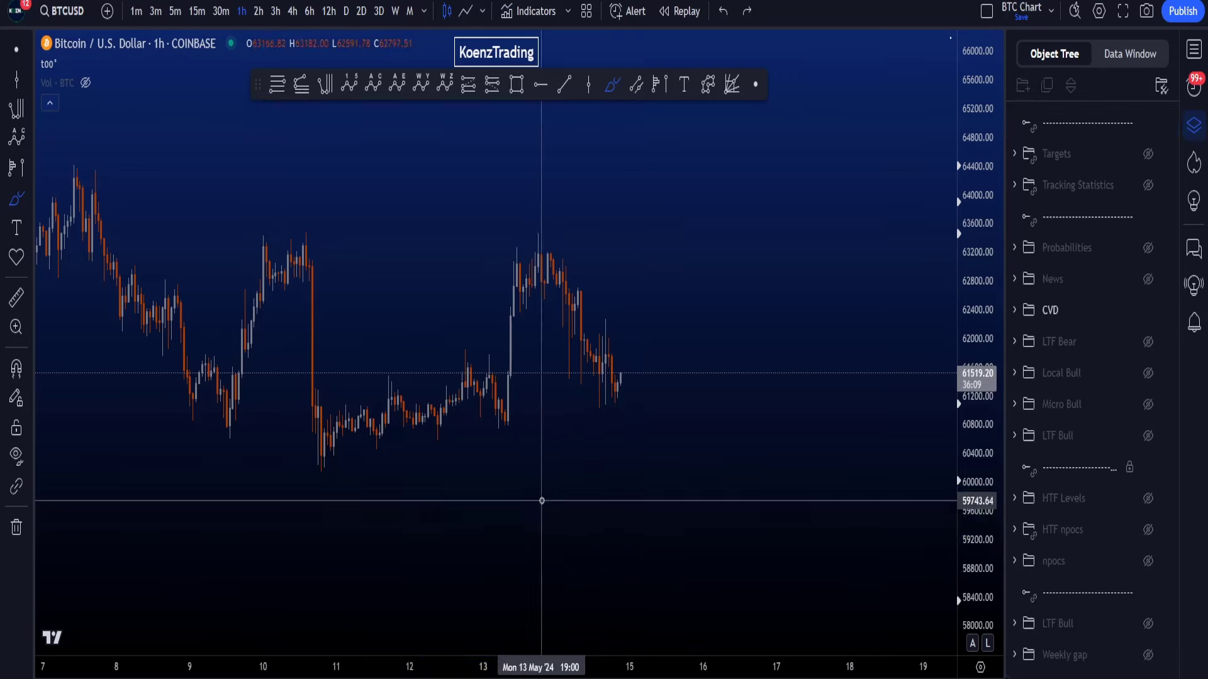
Trace the base beneath the 10–13 May consolidation with the brush, undoing two extra strokes around it
drag(323, 468, 508, 422)
mouse_move(527, 465)
mouse_down()
mouse_move(464, 348)
mouse_move(289, 472)
mouse_up()
key(ctrl+z)
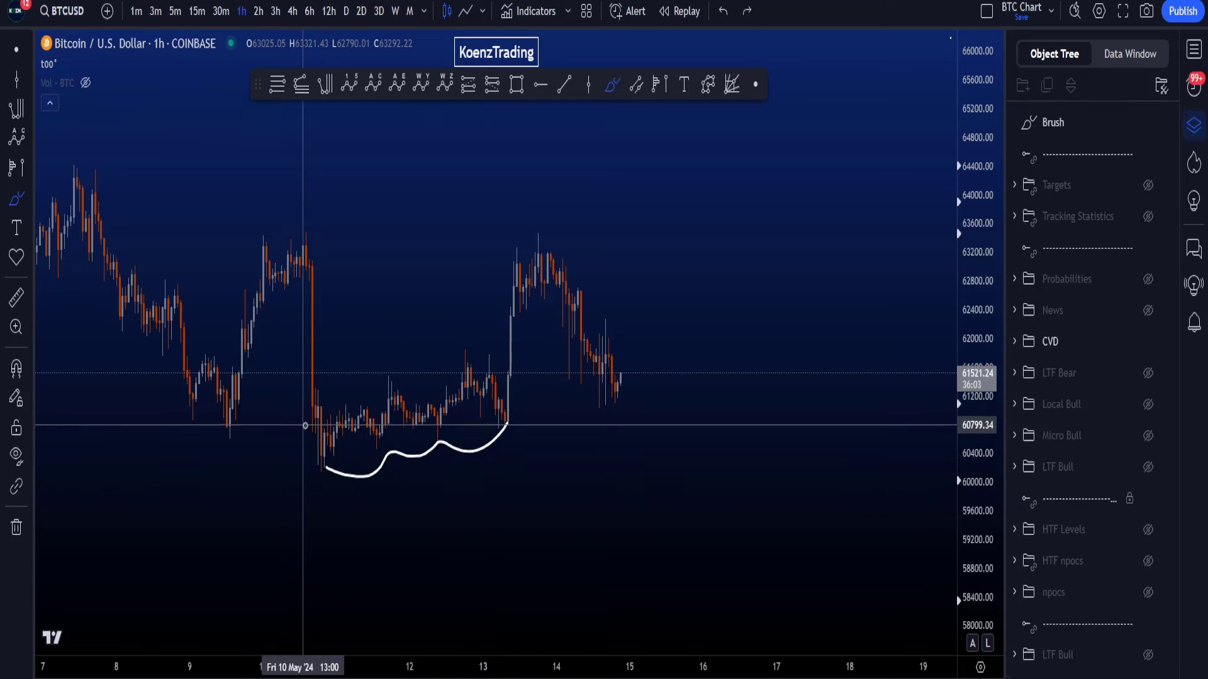
drag(308, 428, 425, 416)
key(ctrl+z)
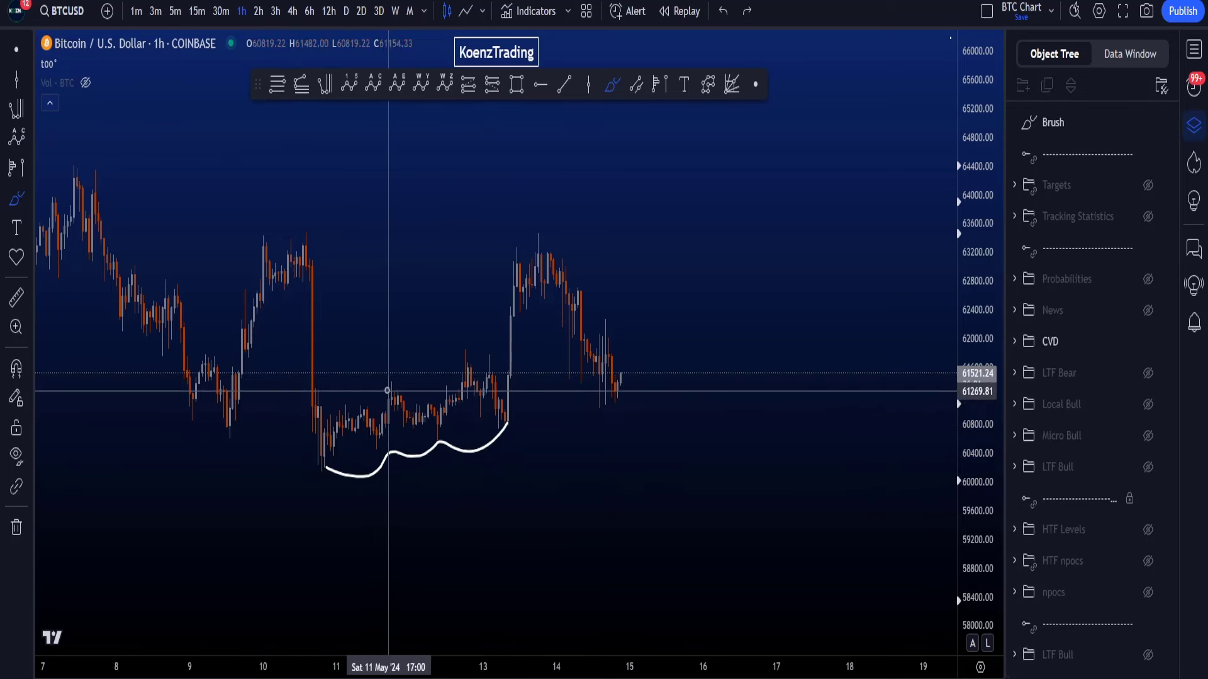
Brush the climb through the consolidation and the 13 May breakout, then undo every stroke on the chart
mouse_move(316, 403)
mouse_down()
mouse_move(361, 353)
mouse_move(483, 331)
mouse_up()
key(ctrl+z)
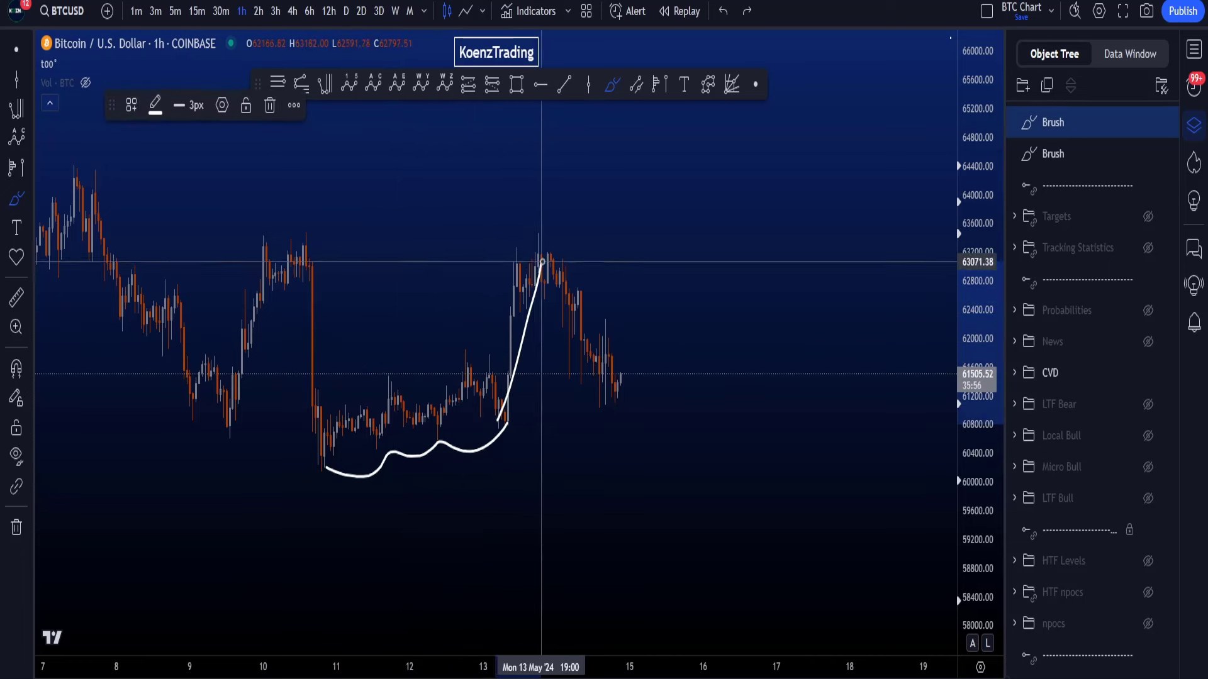
key(ctrl+z)
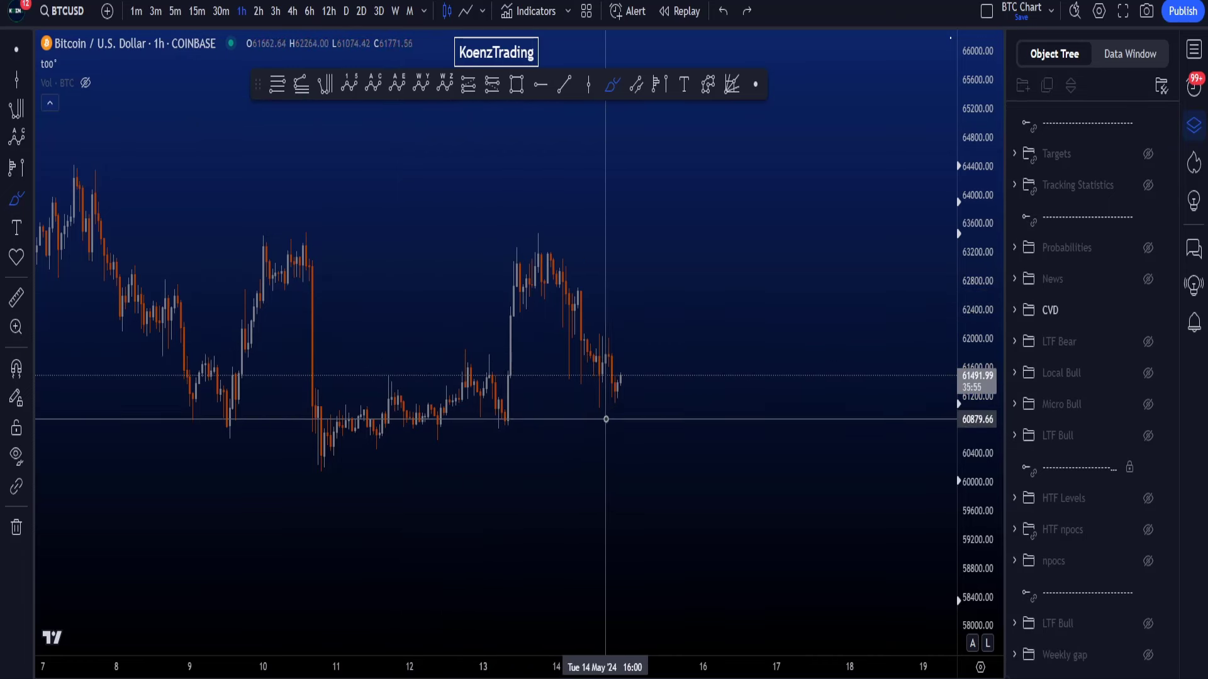
Circle the latest 14 May candles around current price with the brush, then undo the circle
drag(979, 527, 979, 447)
scroll(700, 477, up, 3)
mouse_move(566, 433)
mouse_down()
mouse_move(614, 434)
mouse_move(589, 350)
mouse_move(558, 432)
mouse_move(592, 430)
mouse_move(603, 350)
mouse_move(558, 388)
mouse_move(621, 387)
mouse_up()
key(ctrl+z)
key(ctrl+z)
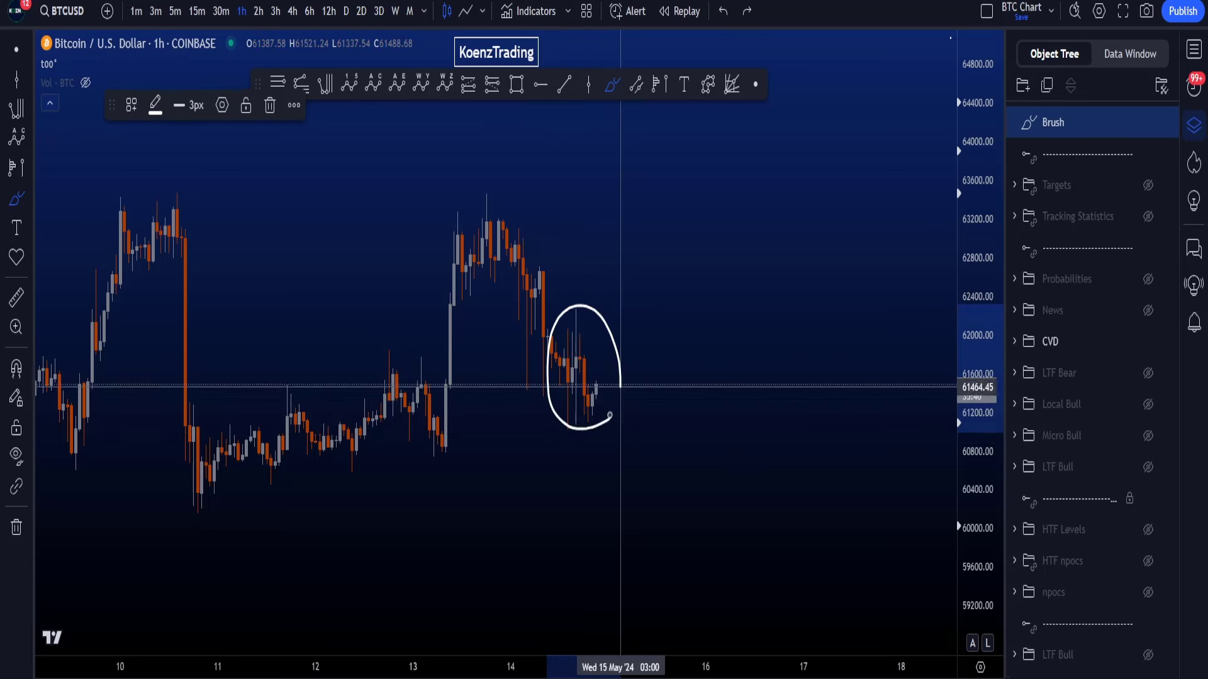
key(ctrl+z)
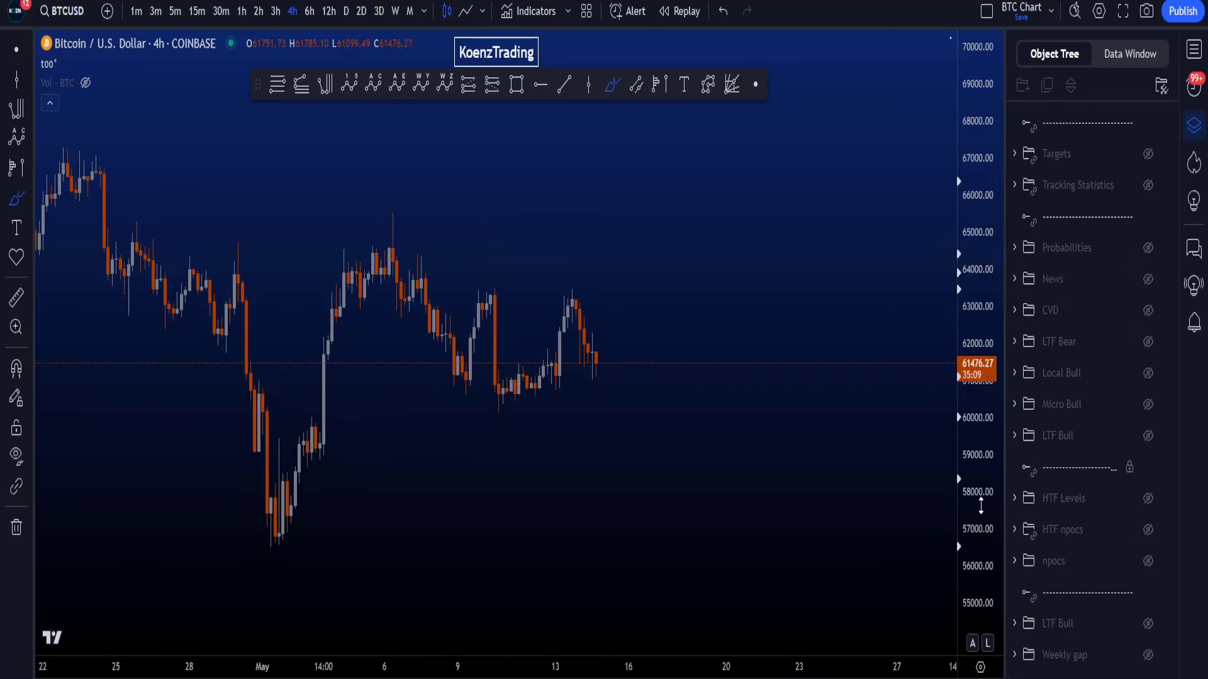
Show the Probabilities and LTF Bull drawing groups on the 4h chart
click(1145, 250)
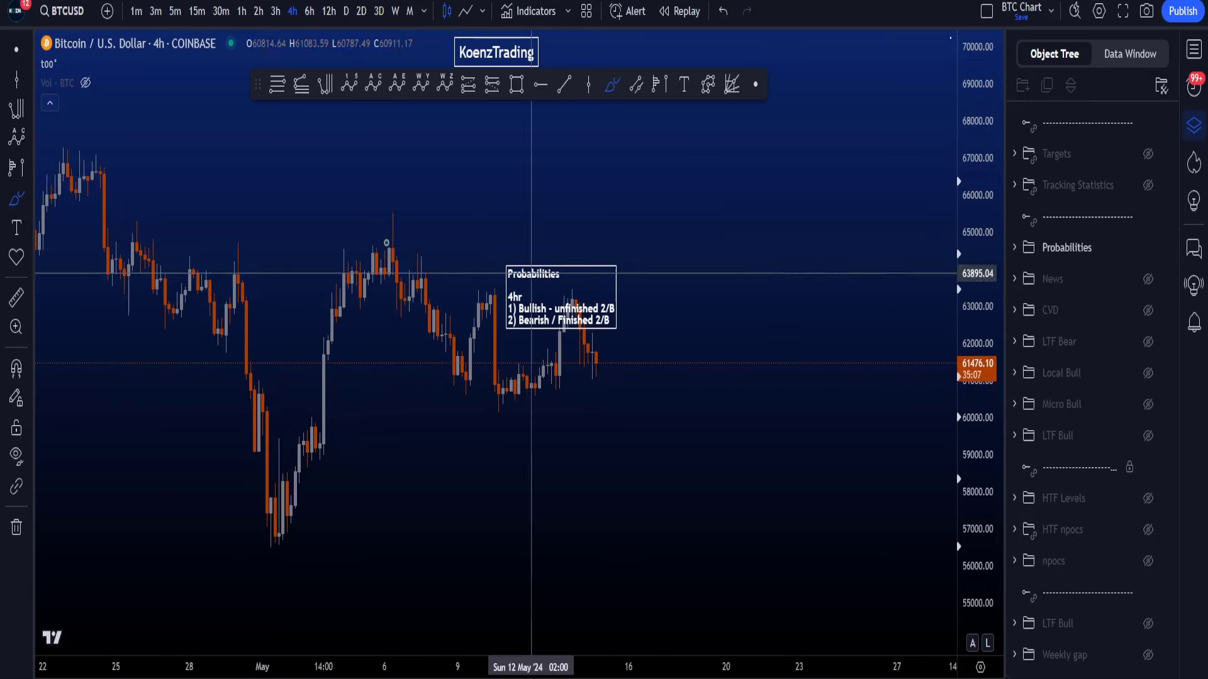
drag(559, 202, 504, 183)
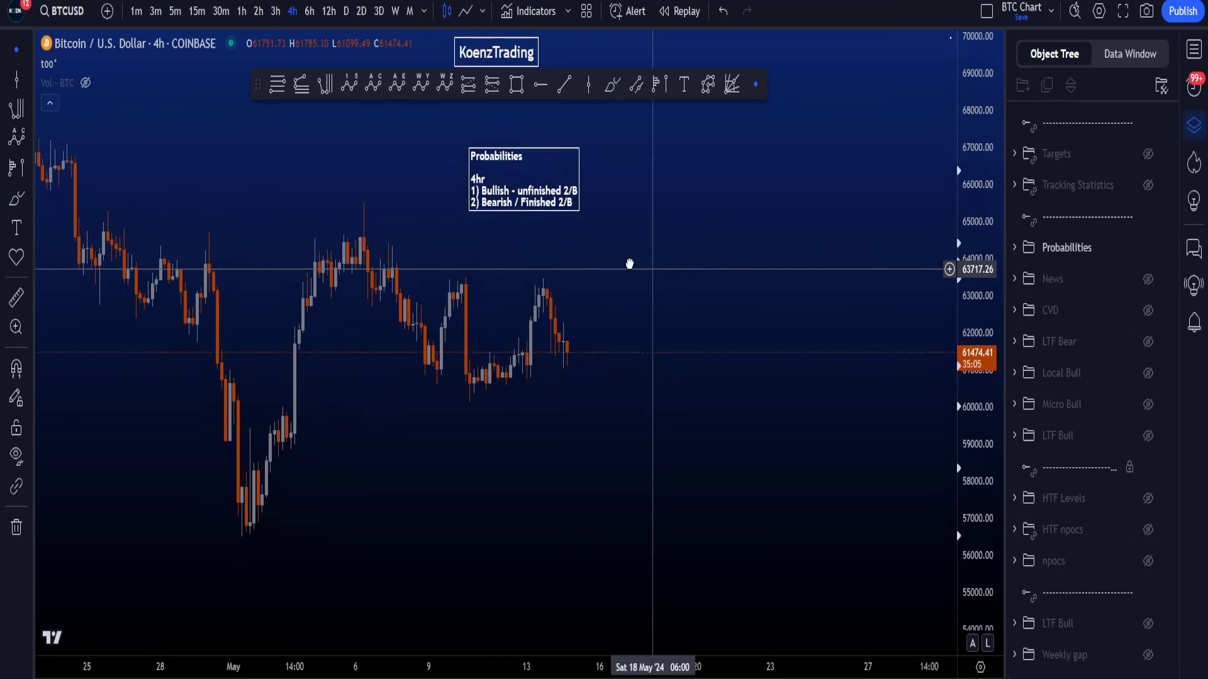
click(1153, 438)
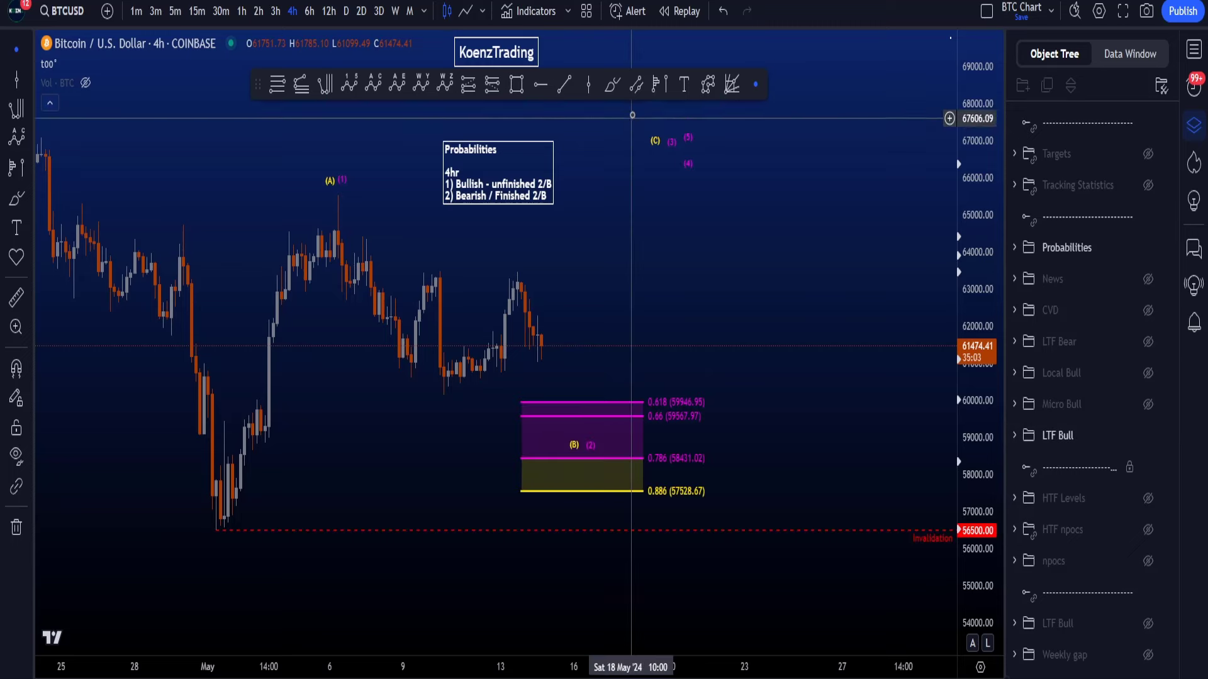
Show the Micro Bull group in place of LTF Bull, brushing the decline toward the 0.618 target and undoing the stroke
click(612, 84)
click(1148, 405)
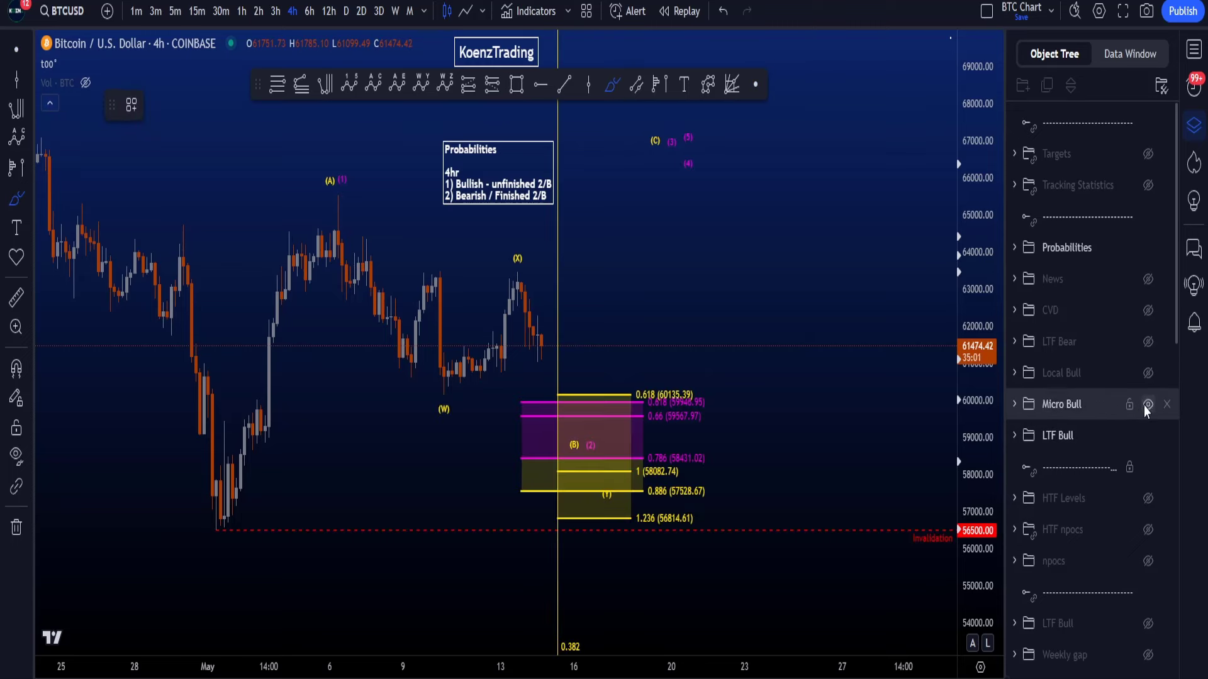
click(1147, 435)
mouse_move(358, 228)
mouse_down()
mouse_move(529, 278)
mouse_move(558, 395)
mouse_up()
key(ctrl+z)
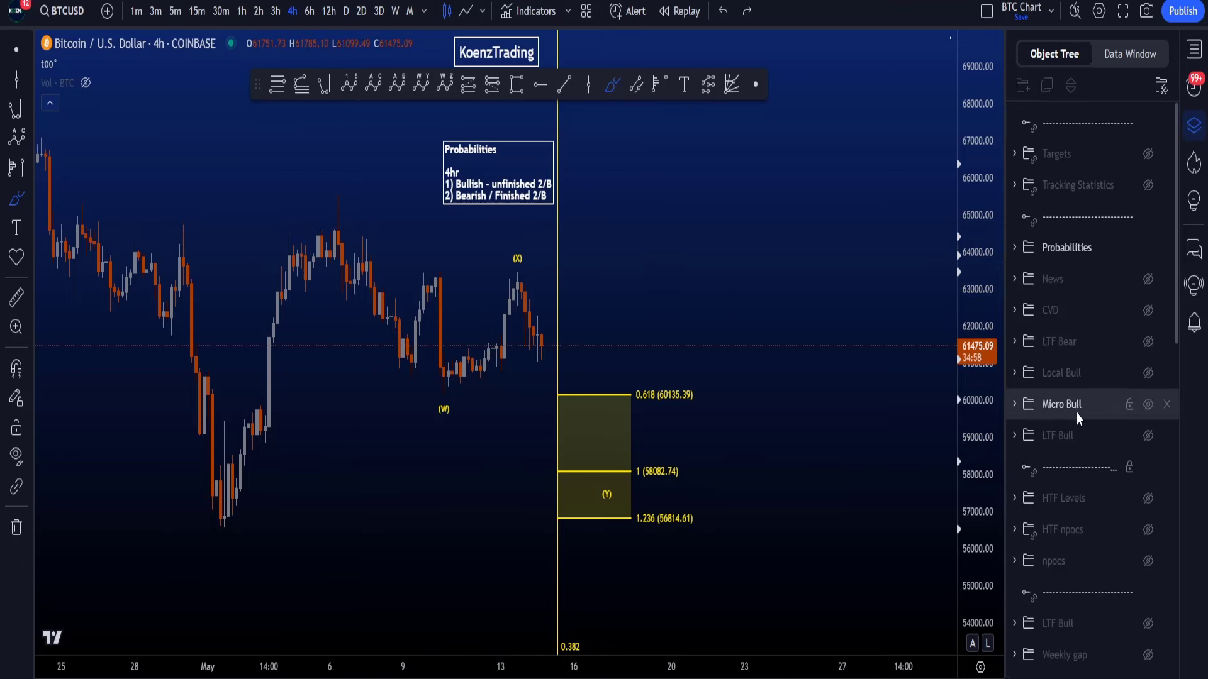
Show the Local Bull group in place of Micro Bull, brush over both projected A-B-C paths, and undo the strokes
click(1149, 405)
click(1148, 373)
mouse_move(525, 283)
mouse_down()
mouse_move(561, 324)
mouse_move(593, 438)
mouse_move(541, 362)
mouse_move(602, 256)
mouse_up()
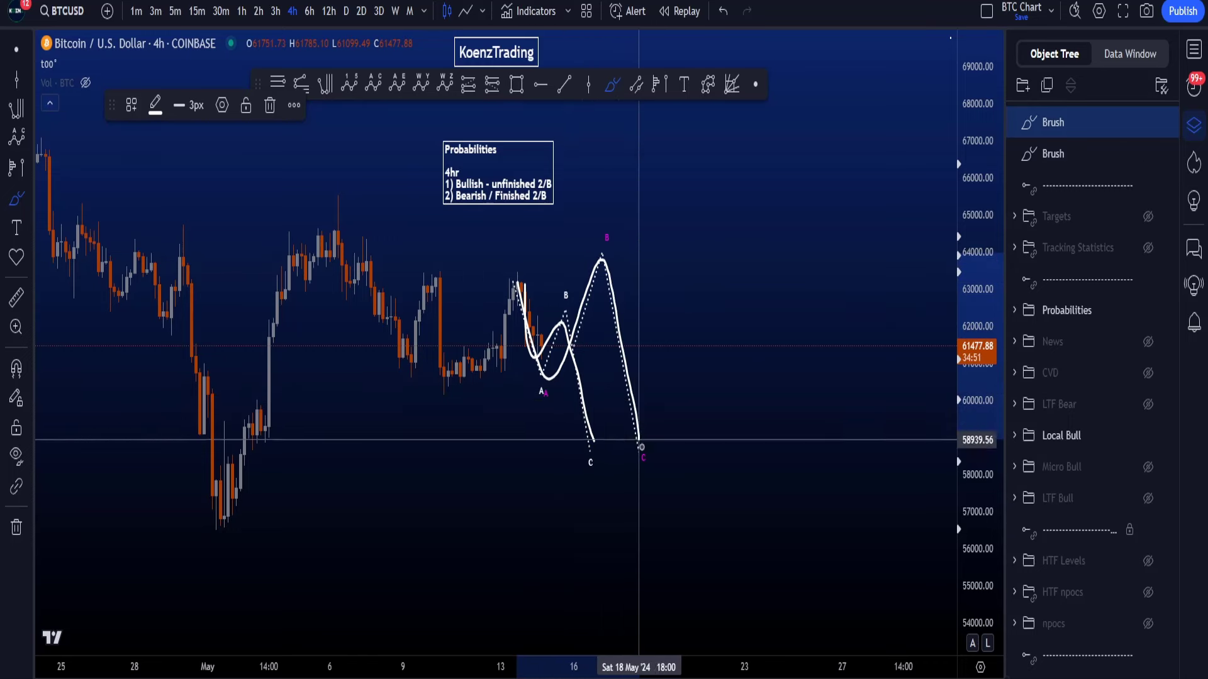
key(ctrl+z)
key(ctrl+z)
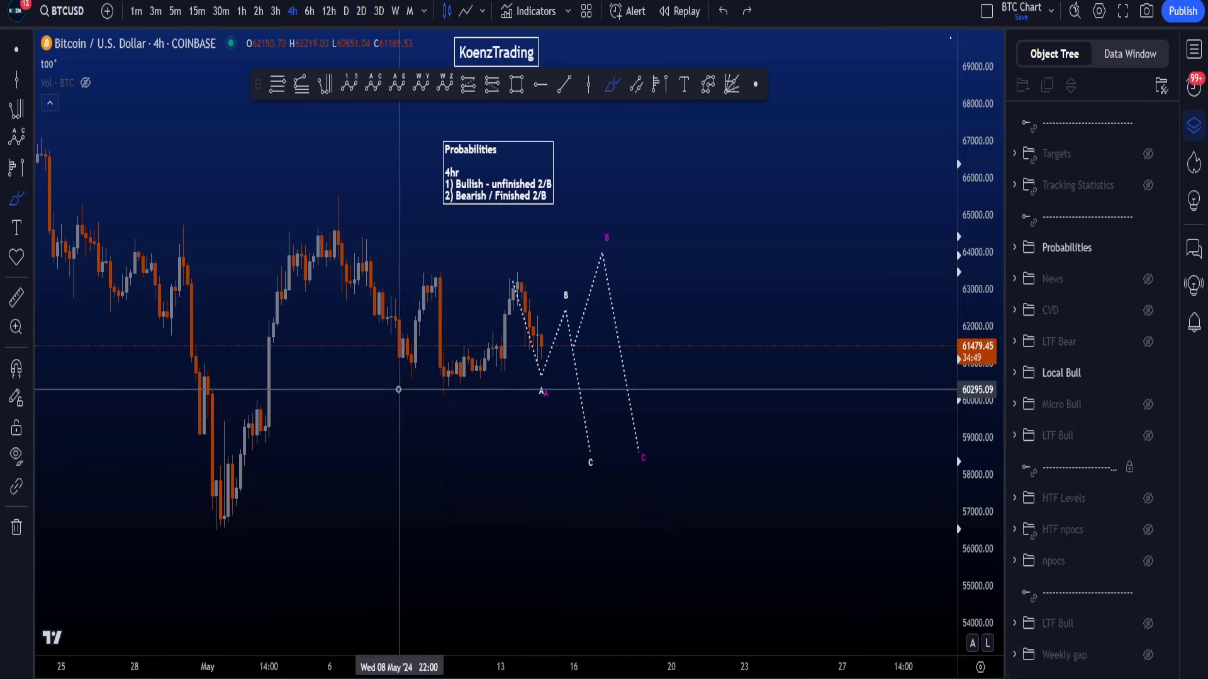
Underline the 10–11 May low near 60,200 with the brush, undoing each stroke
drag(407, 391, 504, 395)
key(ctrl+z)
drag(412, 393, 460, 393)
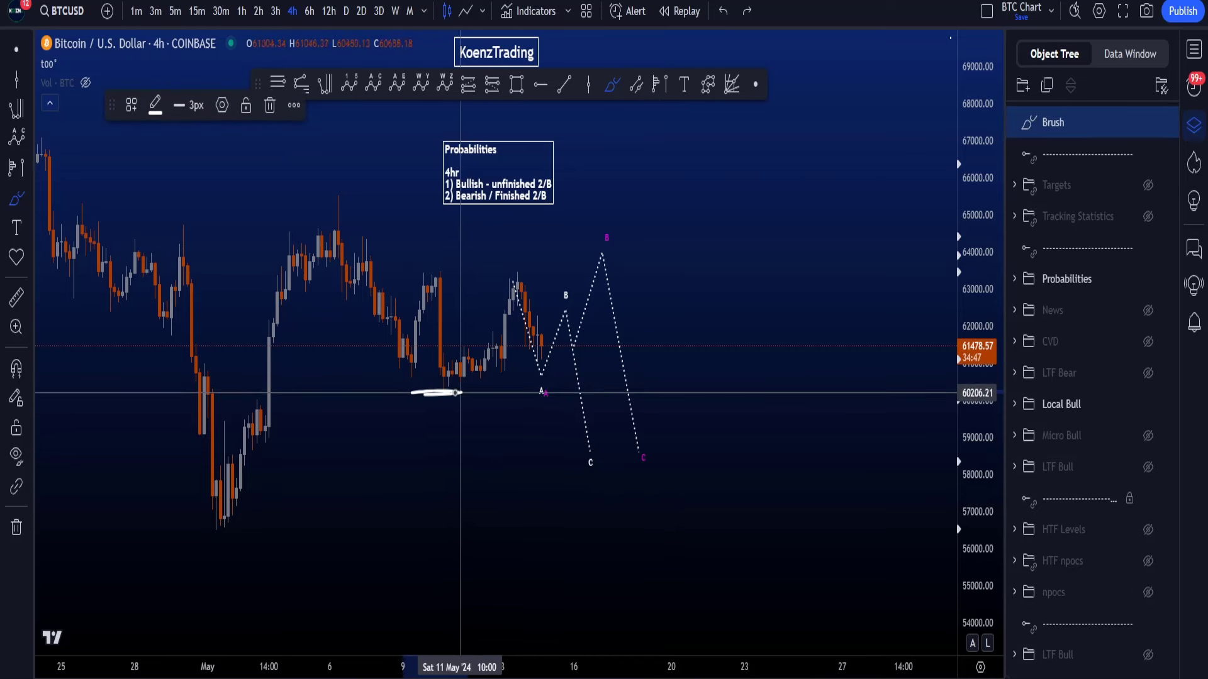
key(ctrl+z)
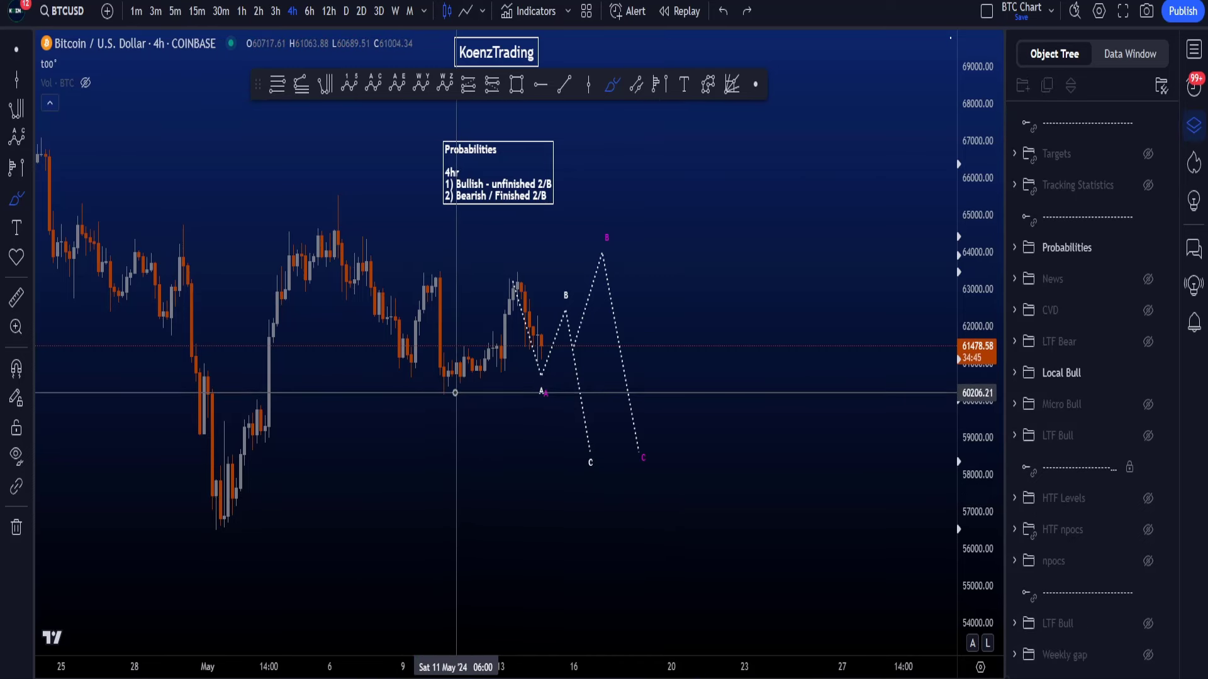
Brush a bearish path from the 6 May high through the 14 May area to about 54,400, then undo it
mouse_move(450, 215)
mouse_down()
mouse_move(572, 197)
mouse_move(457, 189)
mouse_move(458, 215)
mouse_up()
key(ctrl+z)
mouse_move(336, 234)
mouse_down()
mouse_move(377, 313)
mouse_move(488, 315)
mouse_move(588, 471)
mouse_move(651, 609)
mouse_up()
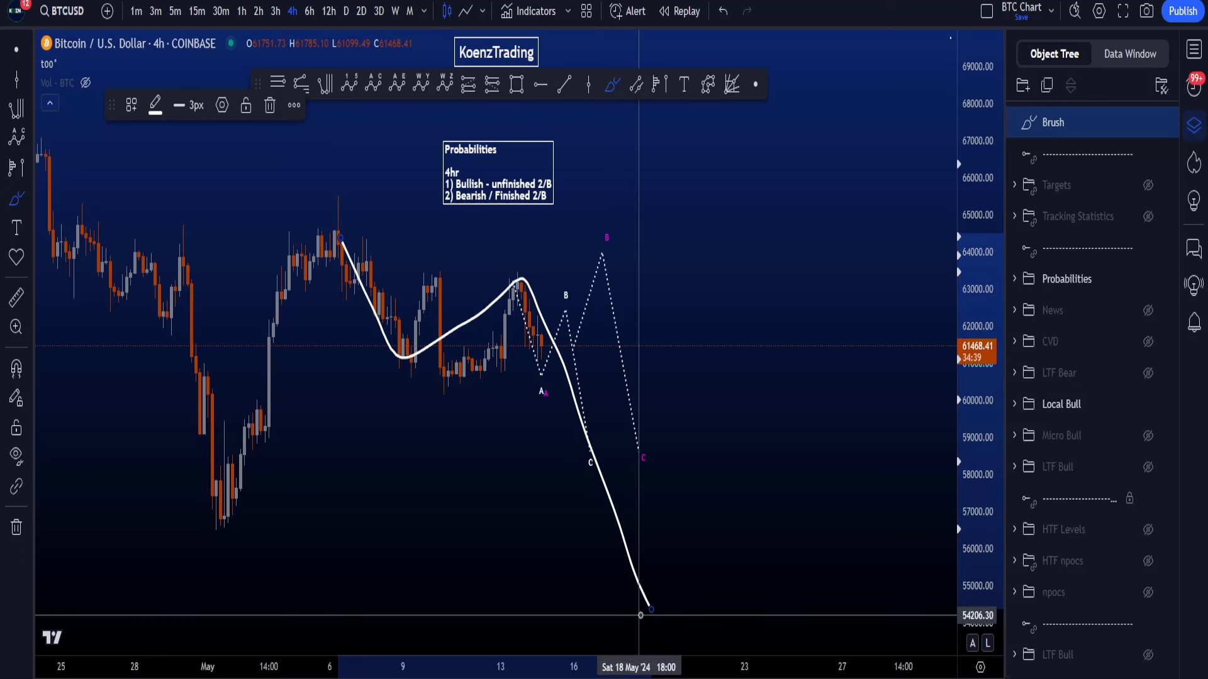
key(ctrl+z)
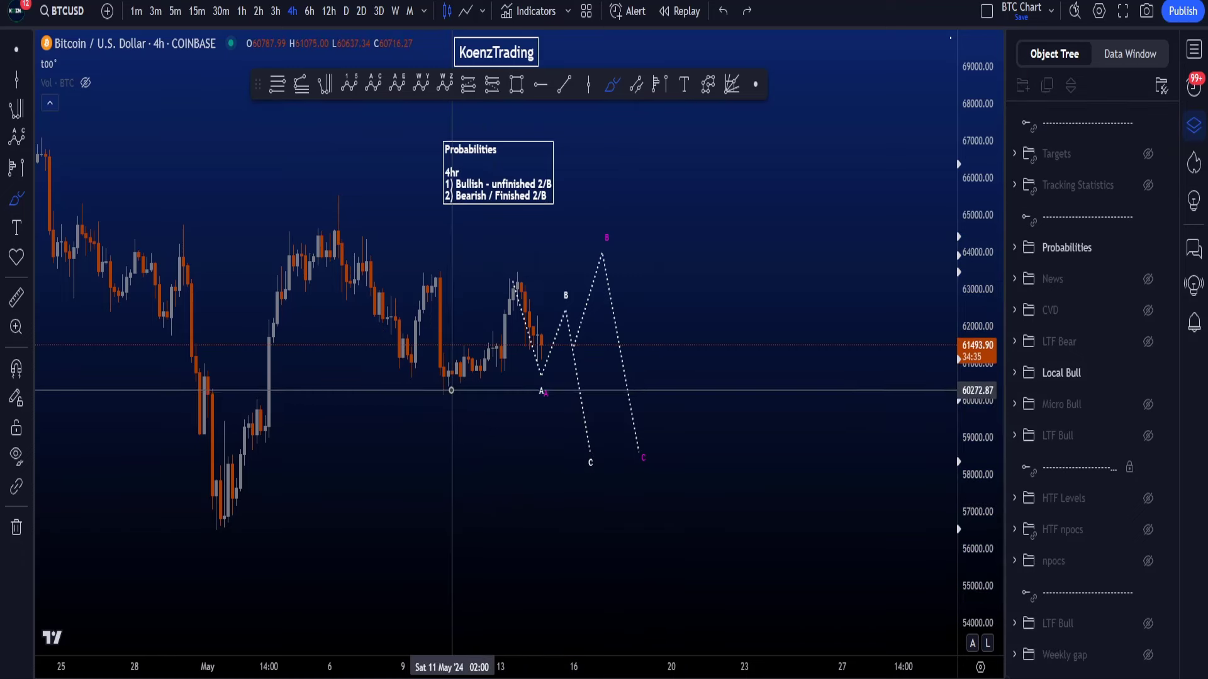
Circle the 10 May low and brush the rise toward the pink B target, undoing the strokes
mouse_move(448, 376)
mouse_down()
mouse_move(444, 405)
mouse_move(606, 223)
mouse_up()
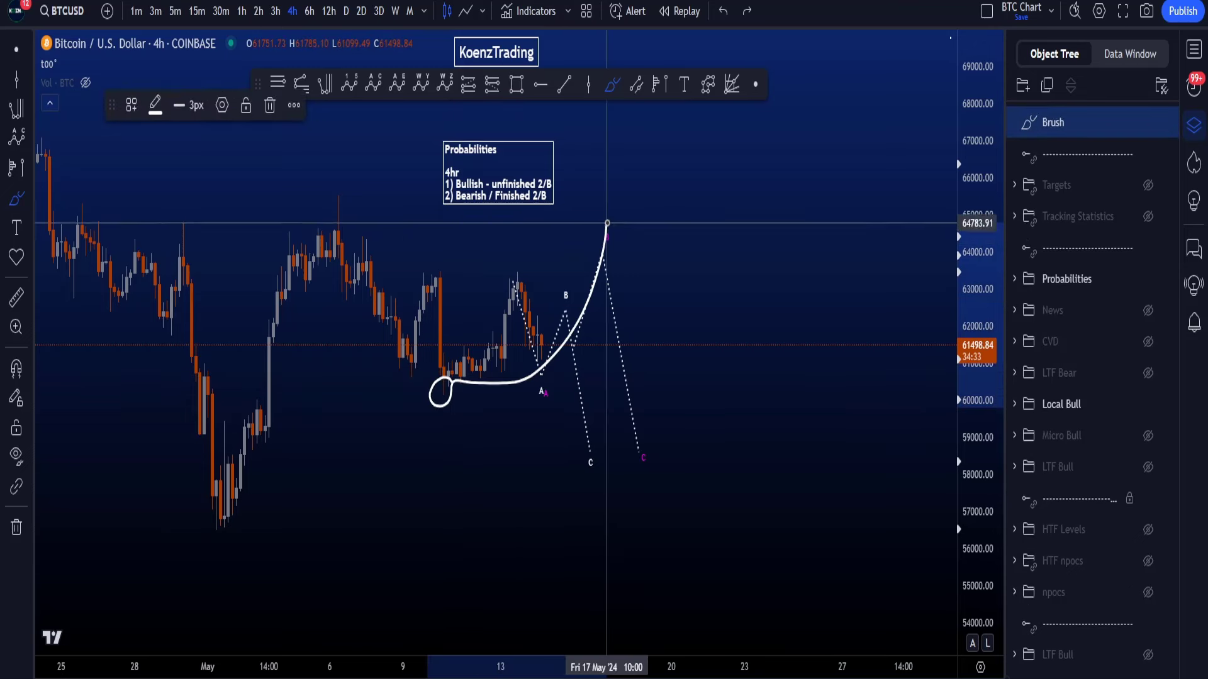
key(ctrl+z)
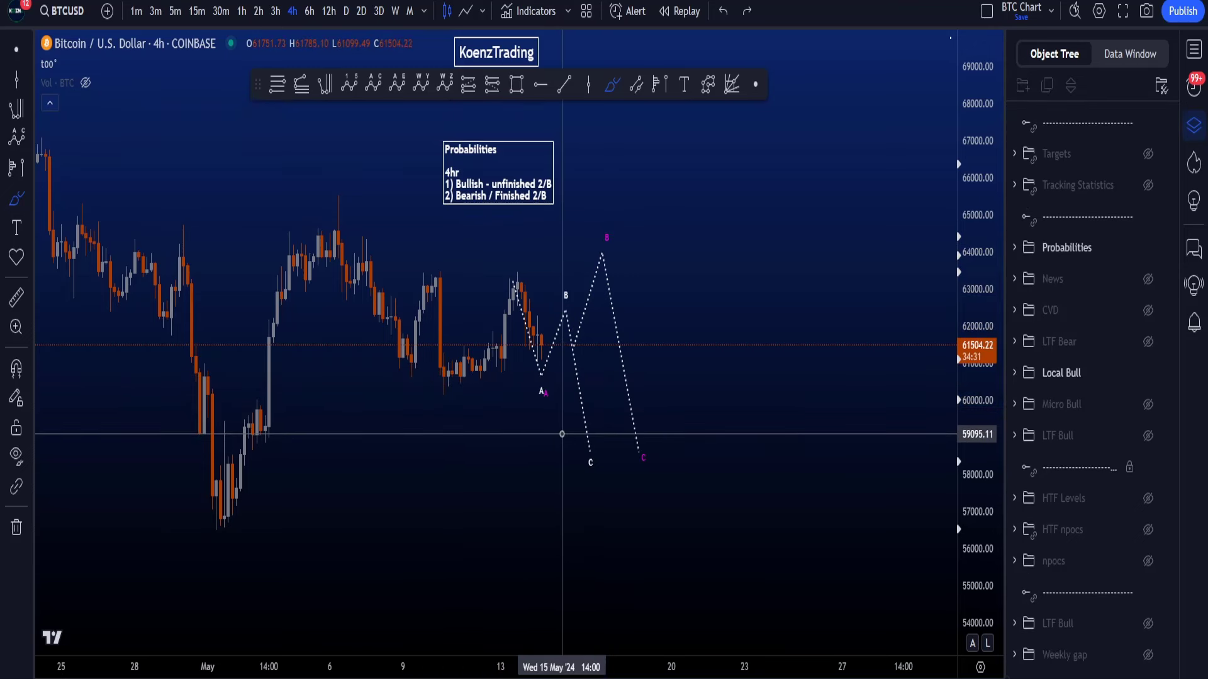
mouse_move(440, 383)
mouse_down()
mouse_move(566, 318)
mouse_move(439, 381)
mouse_move(554, 316)
mouse_up()
key(ctrl+z)
Brush the climb off the 10 May low and two rising lines above and below it, then undo the strokes
scroll(464, 372, up, 2)
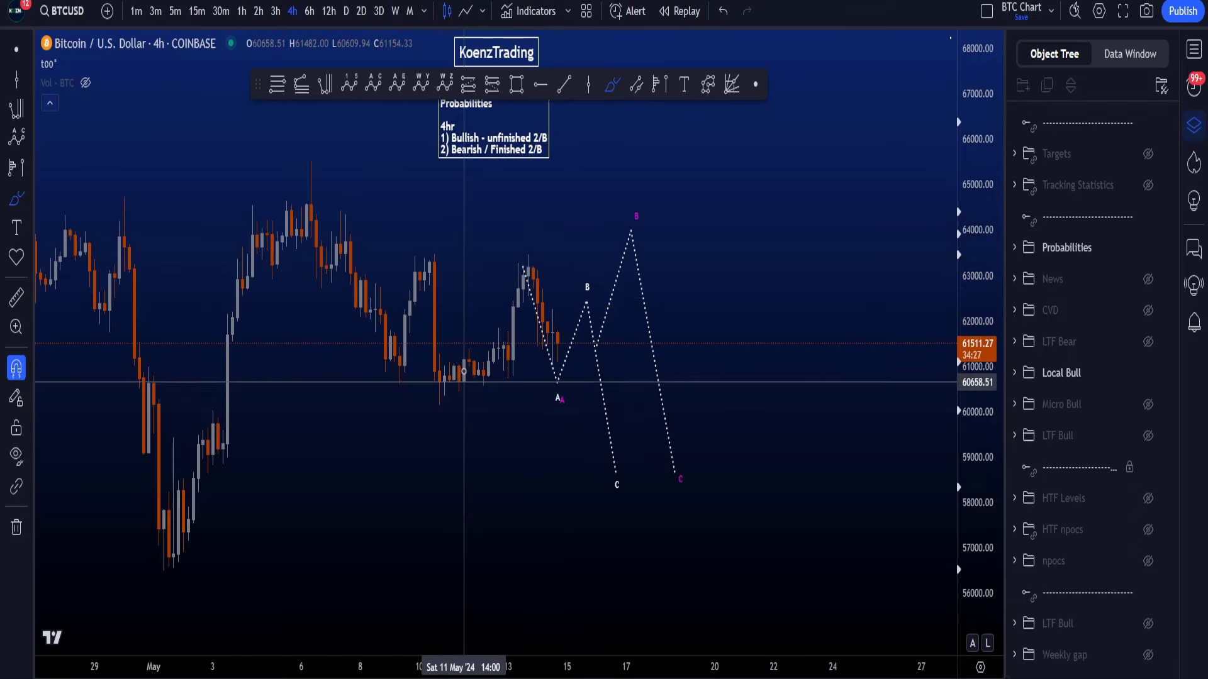
drag(448, 401, 534, 269)
key(ctrl+z)
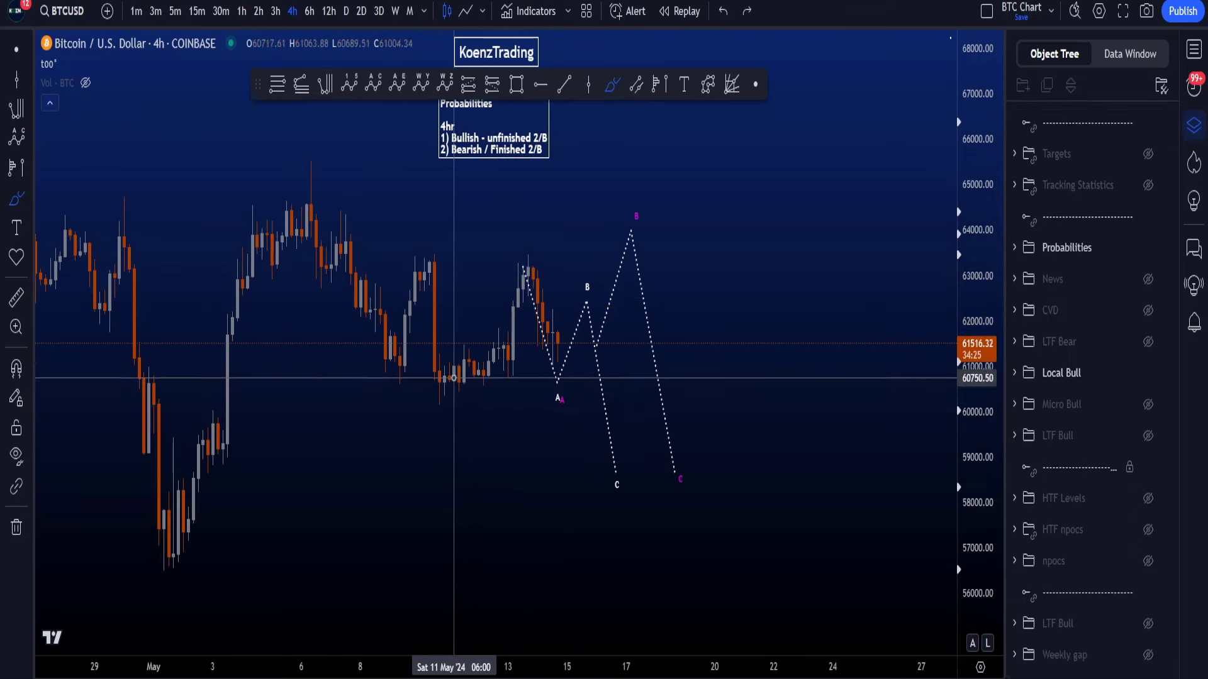
drag(445, 346, 527, 230)
drag(480, 384, 601, 327)
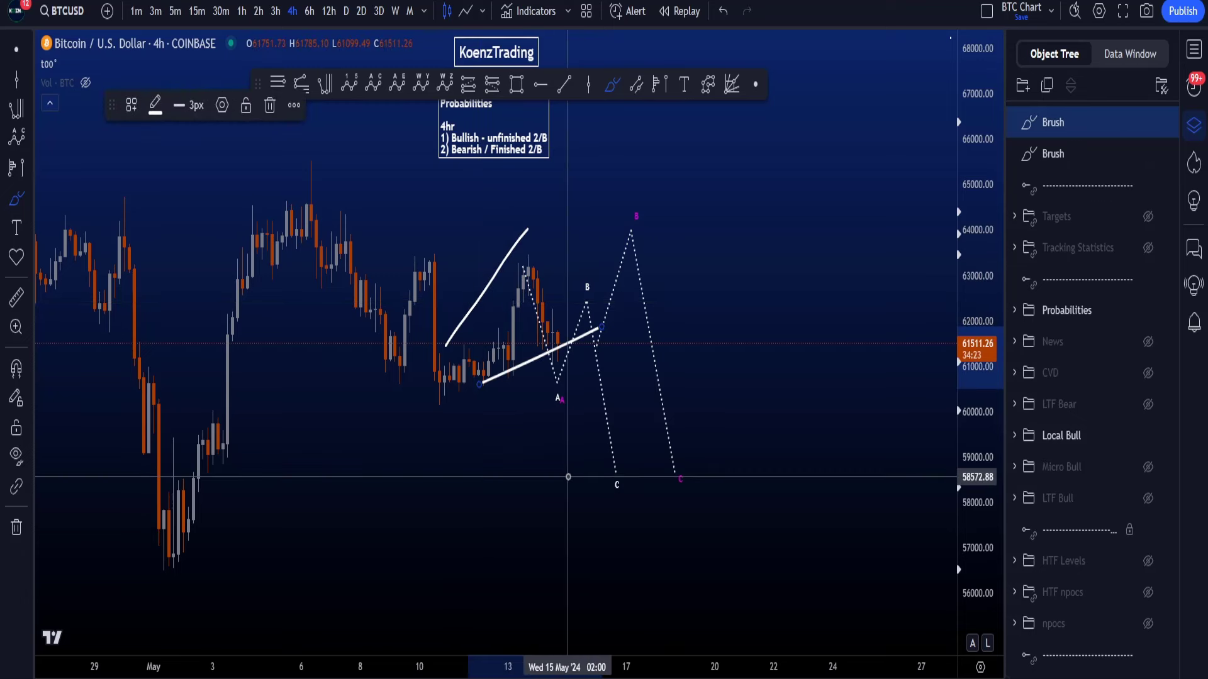
key(ctrl+z)
key(ctrl+z)
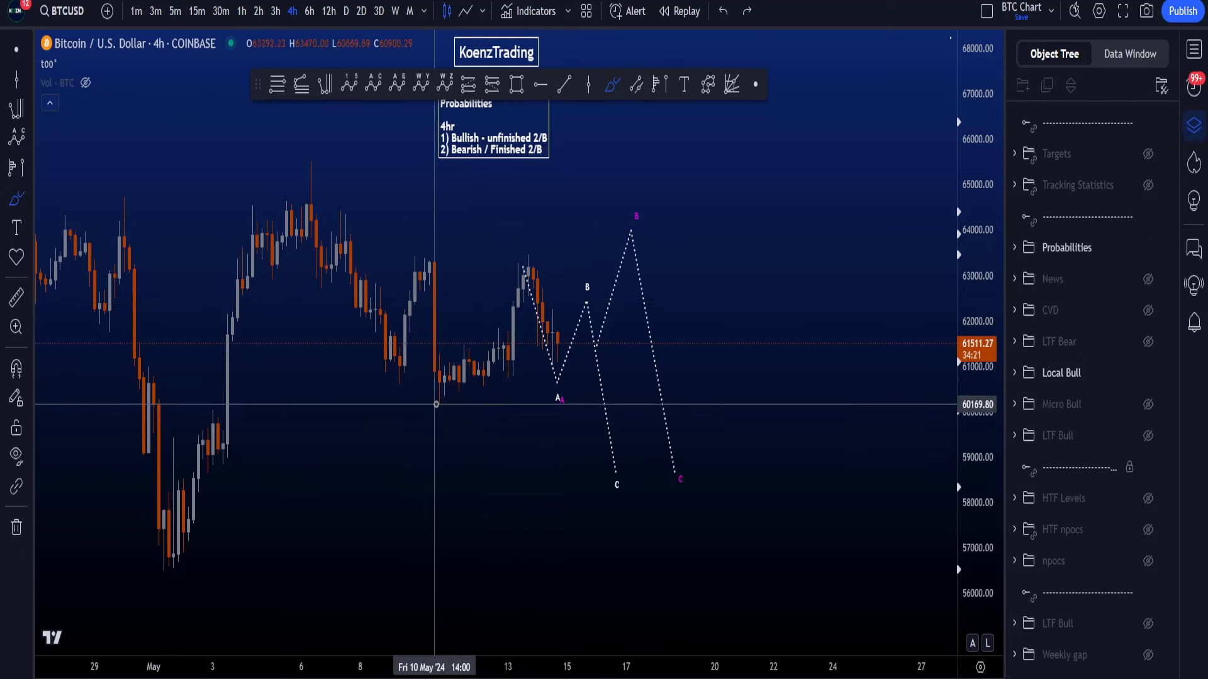
Brush a zigzag advance from the 10 May low toward 64,000, mark the pullback area near current price, and undo every stroke
mouse_move(437, 401)
mouse_down()
mouse_move(497, 334)
mouse_move(534, 265)
mouse_move(610, 237)
mouse_up()
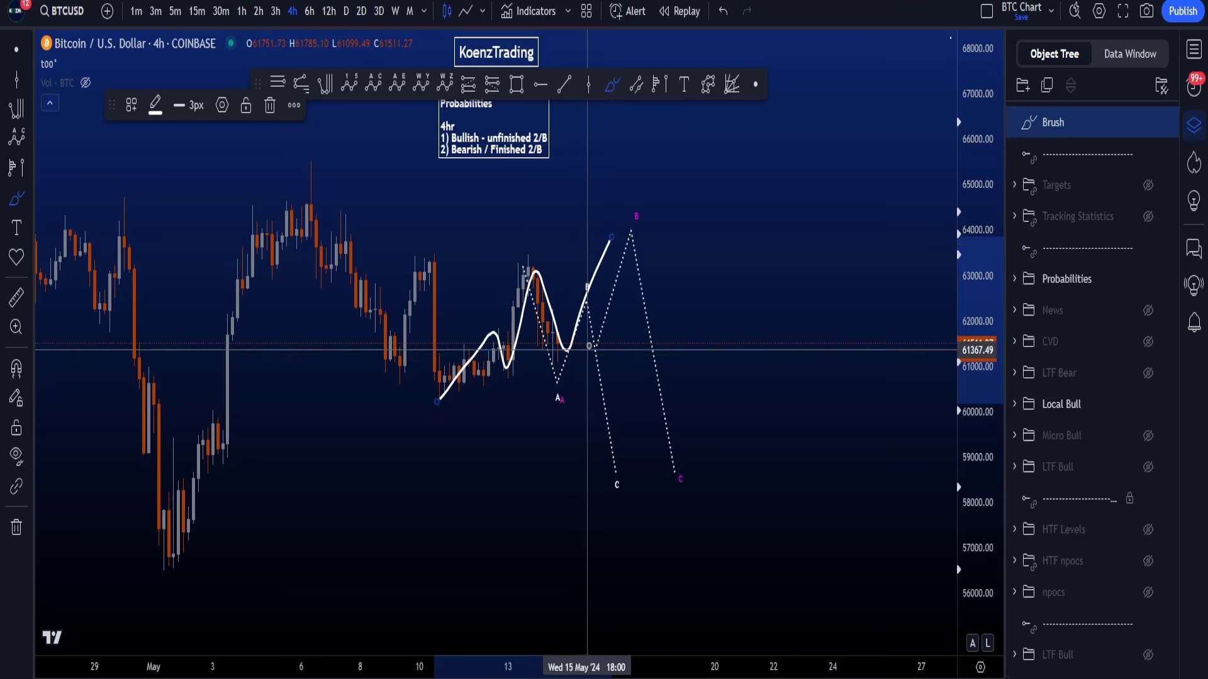
drag(589, 346, 582, 329)
key(ctrl+z)
drag(526, 367, 587, 362)
key(ctrl+z)
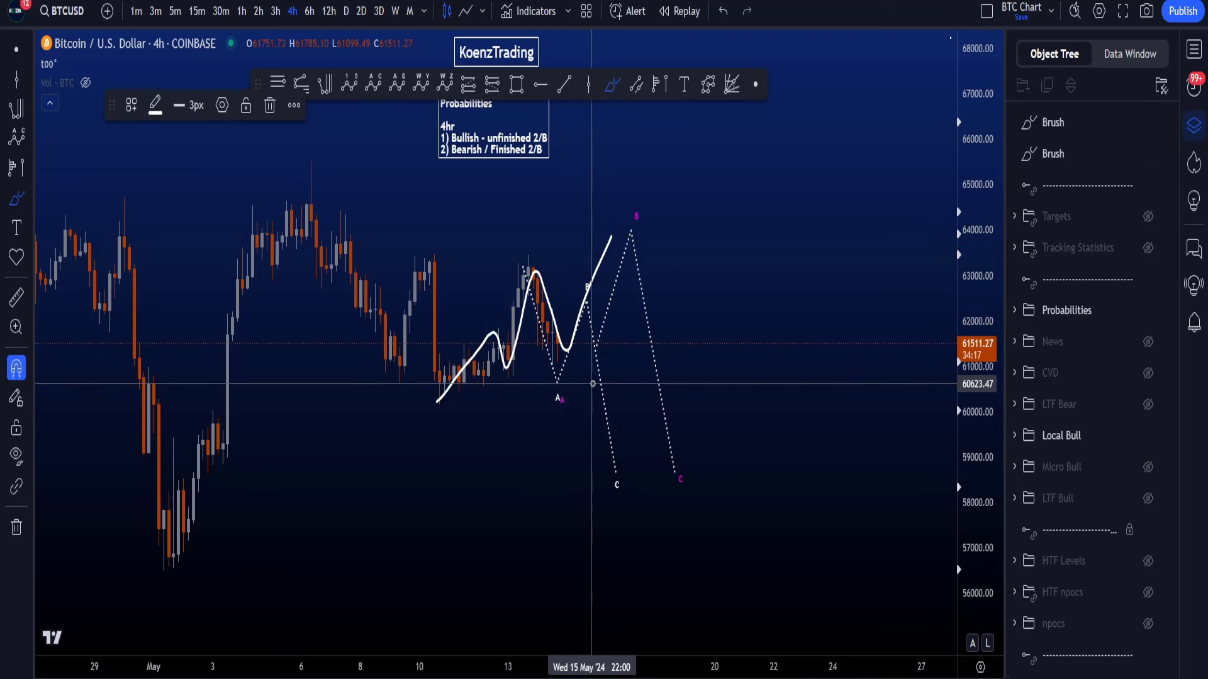
key(ctrl+z)
key(ctrl+z)
drag(976, 374, 974, 409)
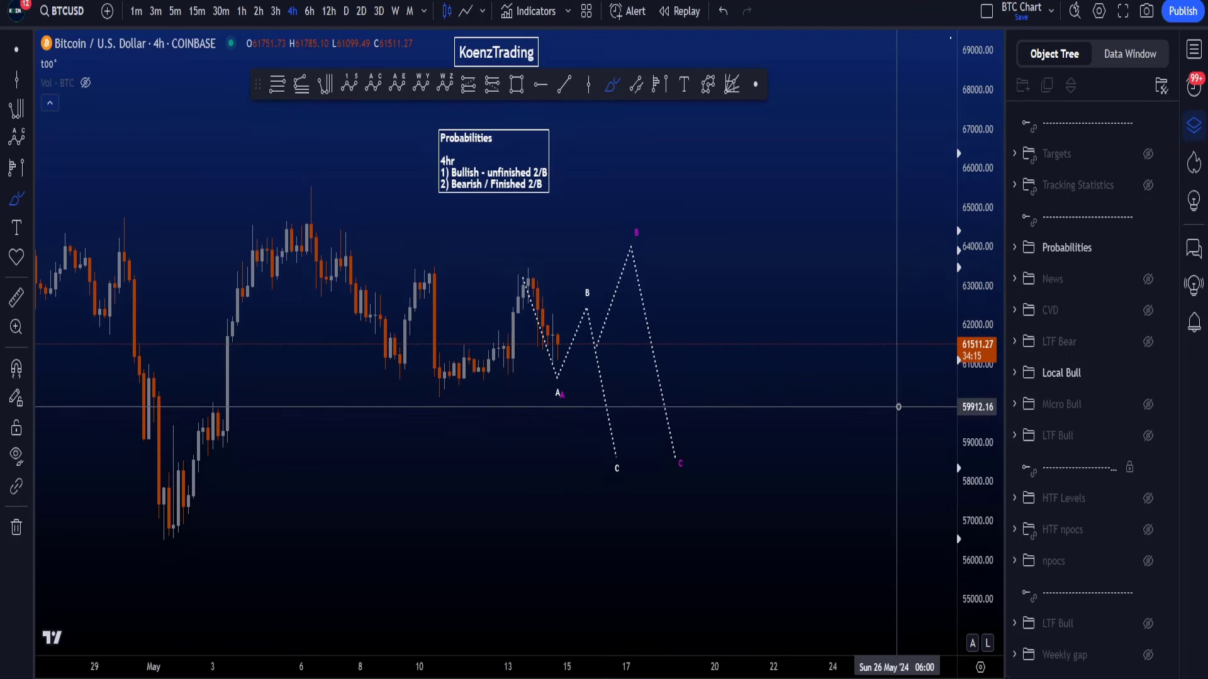